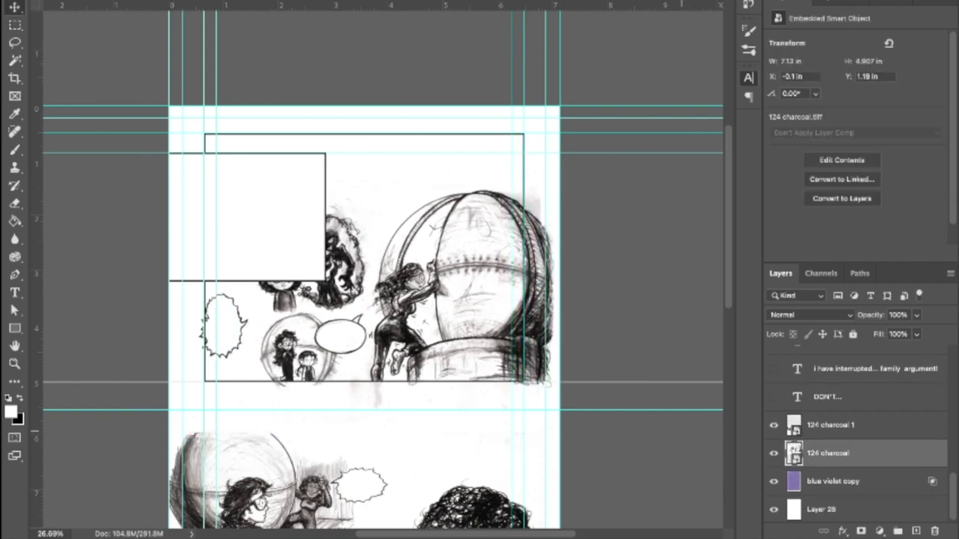
Enlarge the 124 charcoal artwork to 8.163 by 5.618 in and adjust the large panel frame's bottom edge to fit it
key("ctrl+t")
key("Return")
key("alt+shift+bracketright")
key("alt+bracketright")
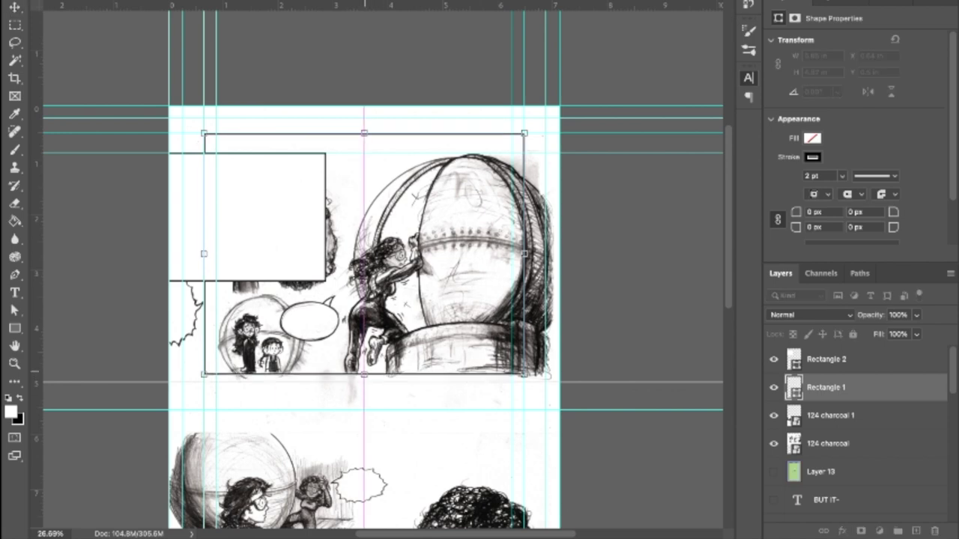
Copy the sphere vignette with the two small figures and its balloon from 124 charcoal onto a new layer and nudge it down
key("alt+bracketleft")
key("alt+bracketleft")
key("l")
scroll(284, 281, "up", 3)
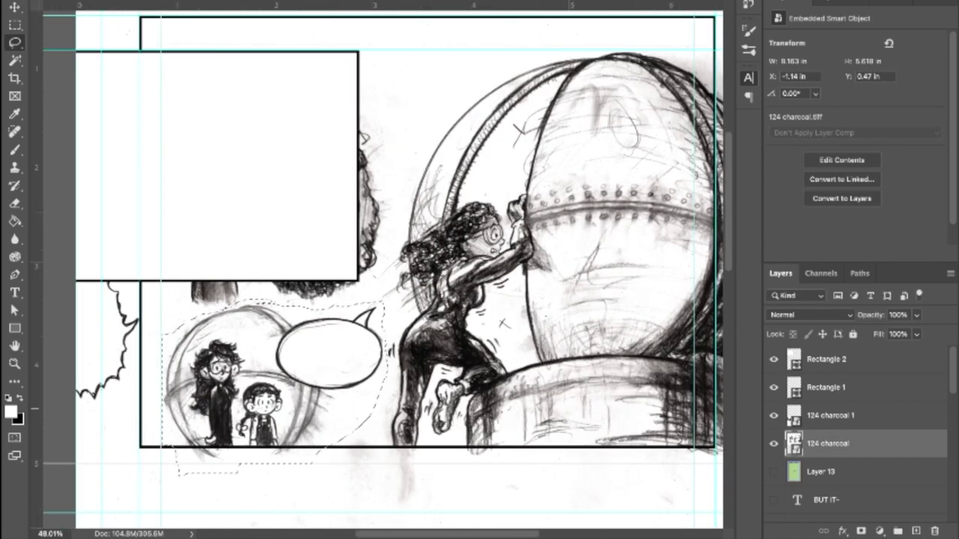
key("ctrl+j")
key("shift+Down")
key("shift+Down")
key("shift+Down")
Cut the smaller figure in the sphere vignette onto its own layer and nudge it slightly right
key("ctrl+shift+j")
key("v")
key("shift+Right")
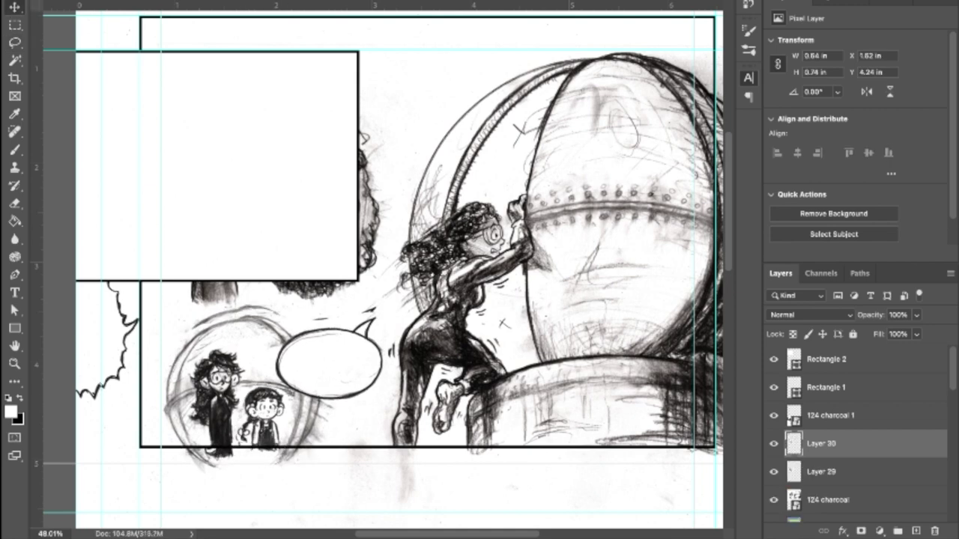
Touch up the sphere vignette on Layer 29 with the brush around the sphere outline and balloon
key("alt+shift+bracketleft")
scroll(385, 272, "down", 1)
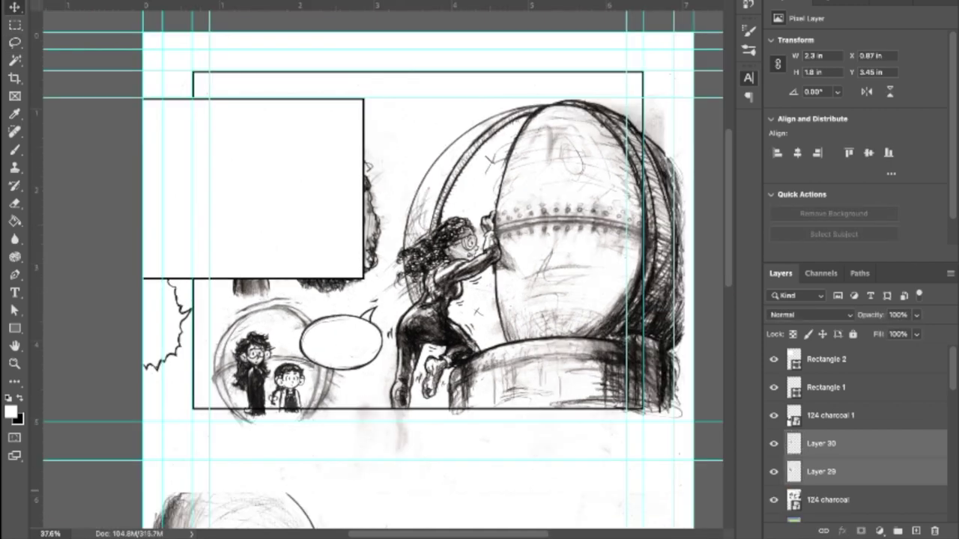
left_click(821, 471)
key("b")
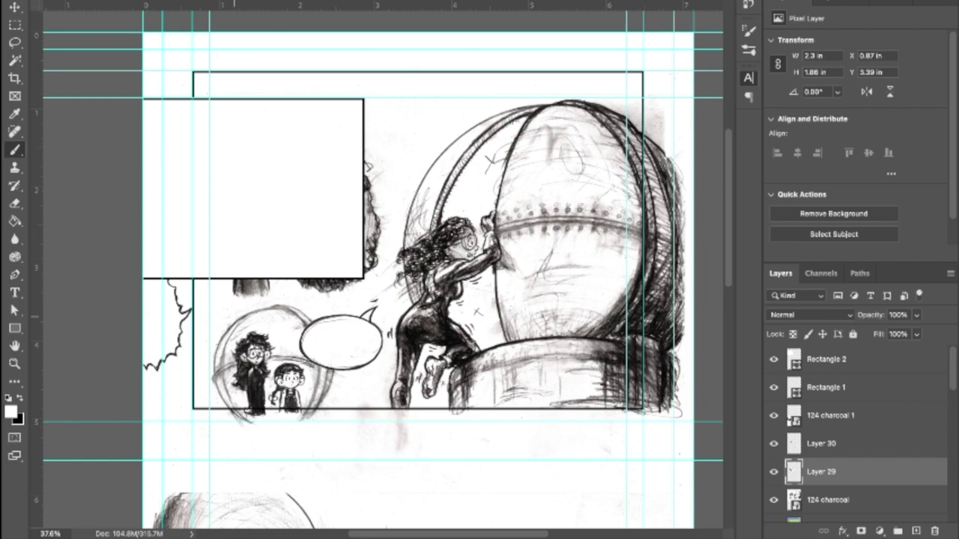
scroll(395, 339, "up", 3)
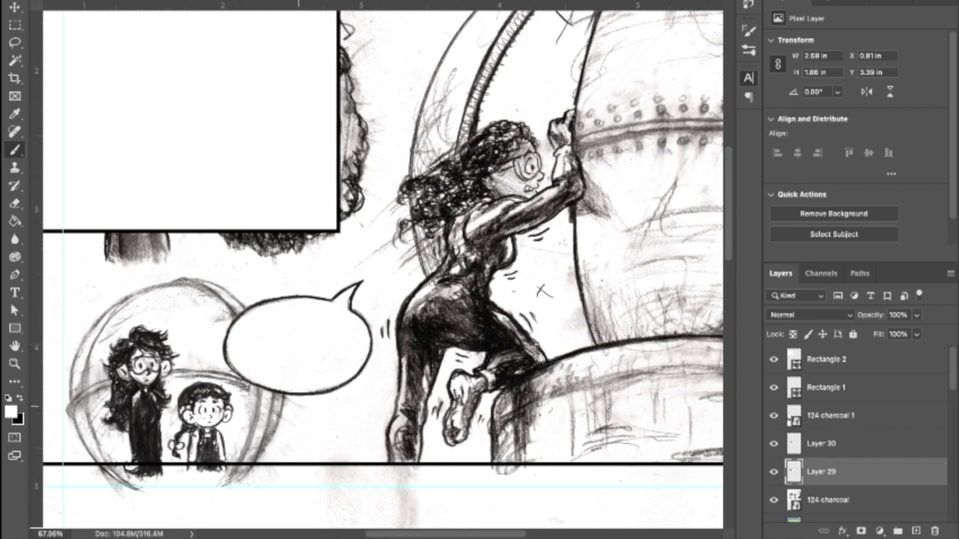
Hide Rectangle 2 and copy the goggled figure, creature and balloon from 124 charcoal onto a new top layer
scroll(290, 389, "down", 3)
key("m")
left_click(774, 359)
left_click(828, 500)
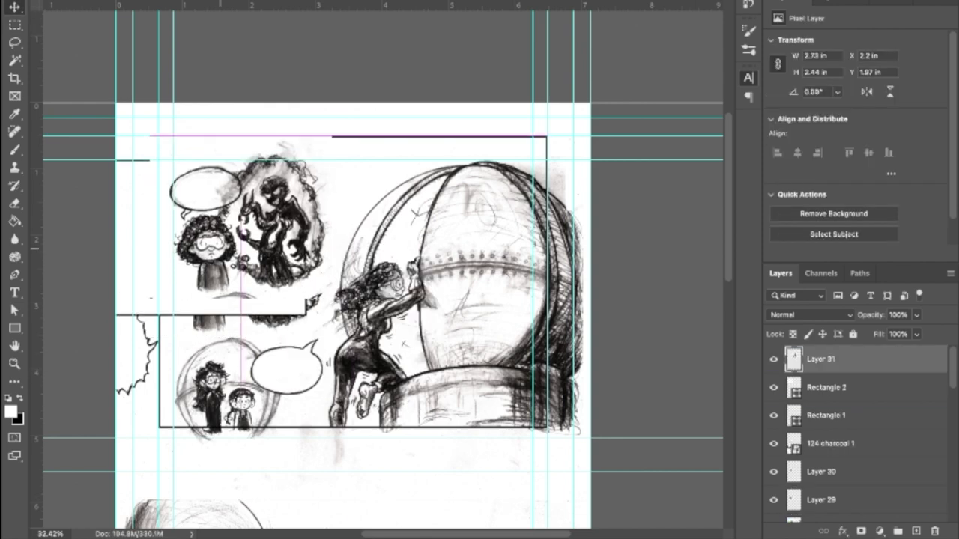
Resize the Rectangle 2 inset frame to 2.87 by 1.84 in, starting at the page's left edge
left_click(826, 387)
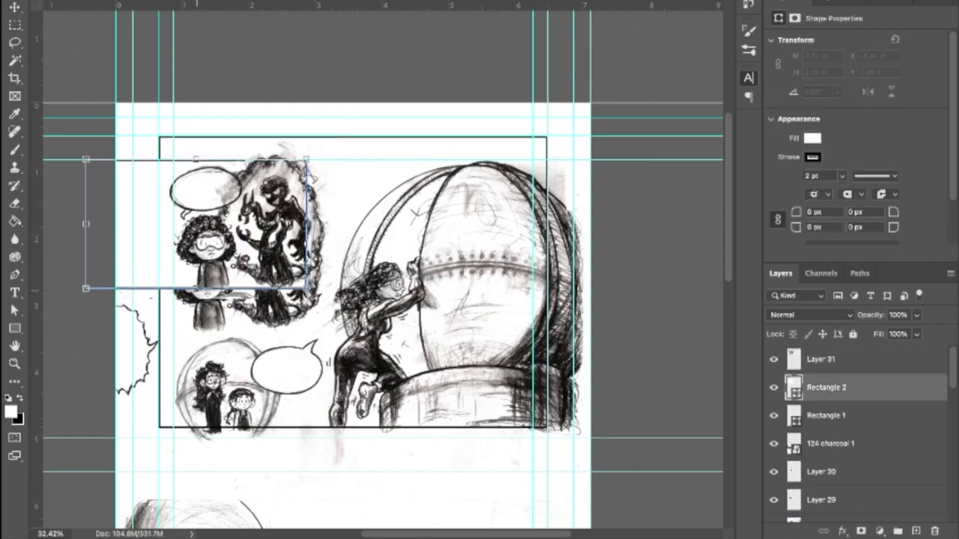
left_click_drag(196, 291, 197, 287)
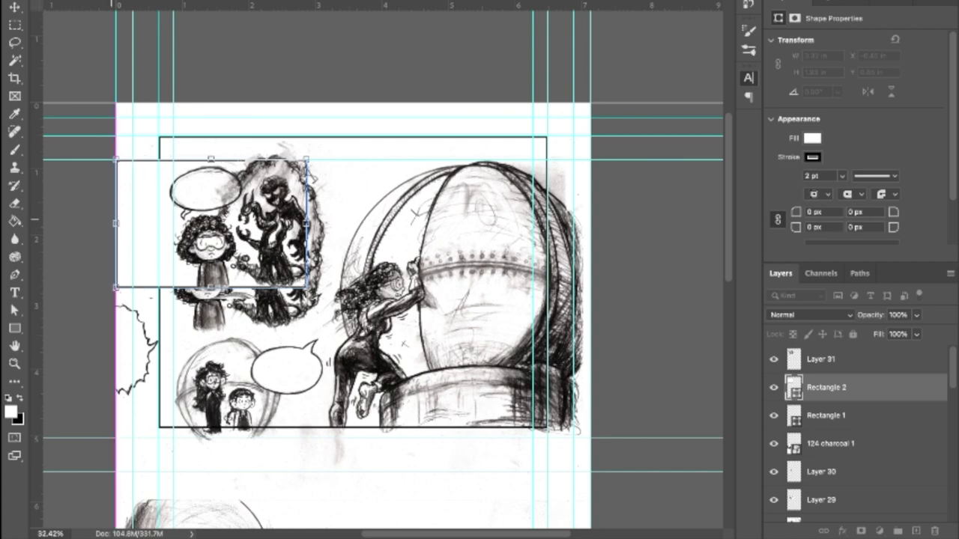
key("Return")
Duplicate the 124 charcoal artwork and isolate its spiky burst balloon on a new layer
key("l")
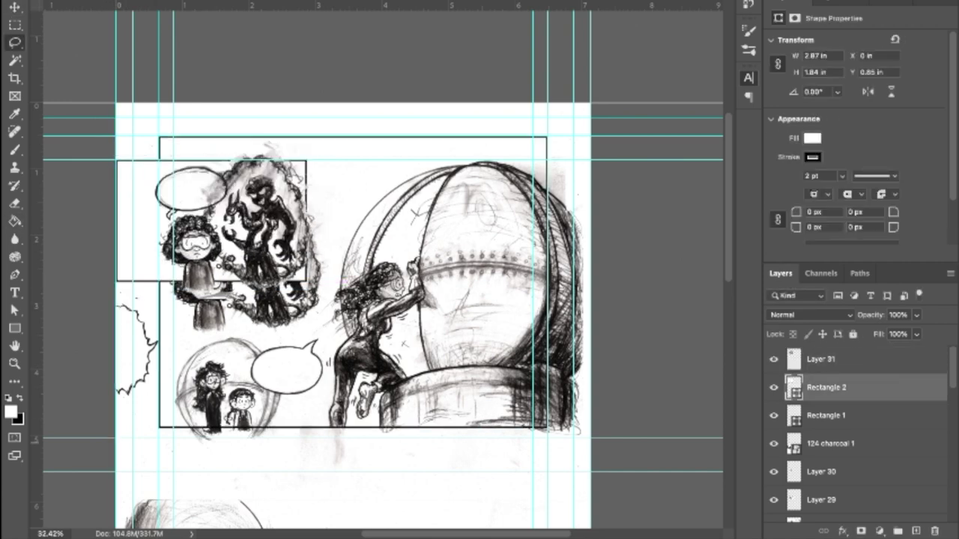
key("ctrl+j")
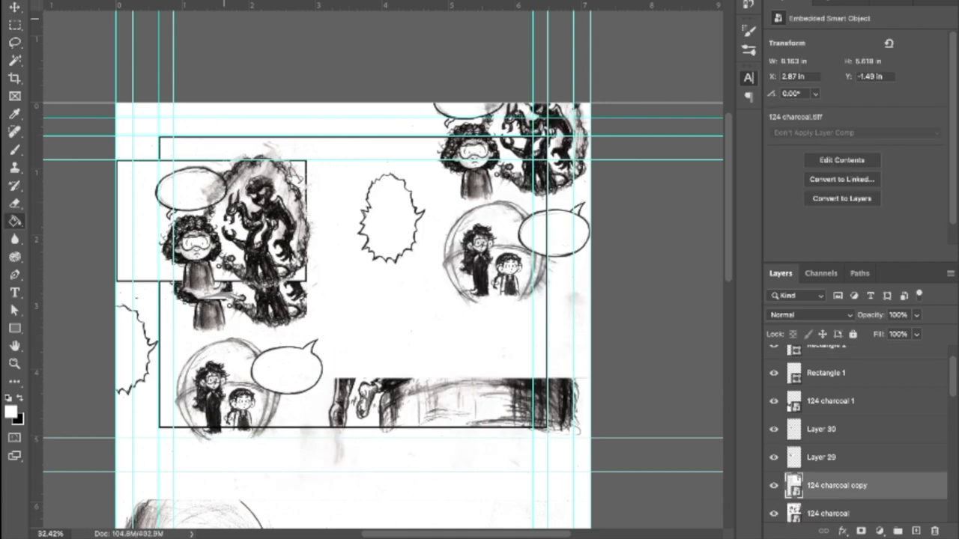
key("m")
key("ctrl+z")
key("ctrl+shift+alt+n")
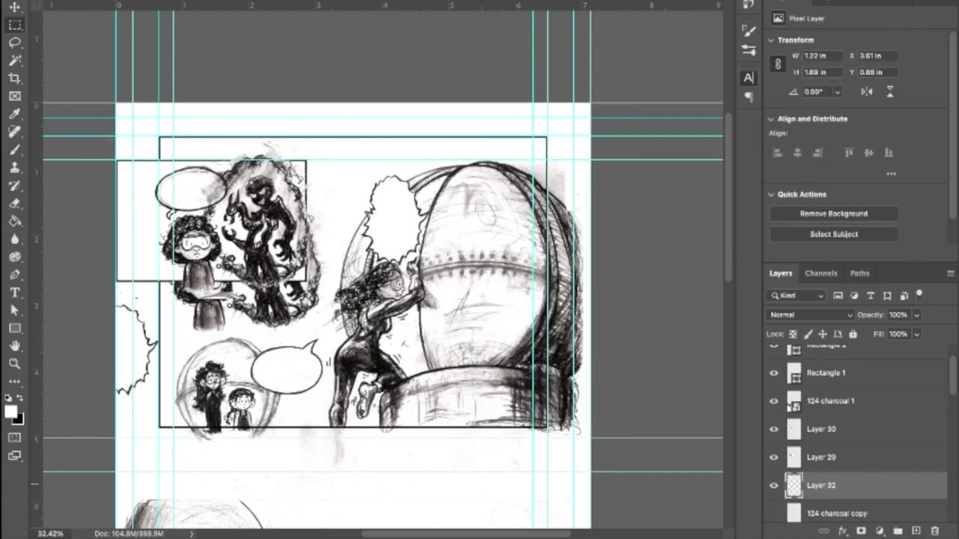
Rotate the burst balloon a quarter turn, place it beside the inset panel and bring it above all other layers
left_click(828, 479)
key("v")
left_click(821, 451)
left_click_drag(390, 209, 352, 204)
key("ctrl+shift+bracketright")
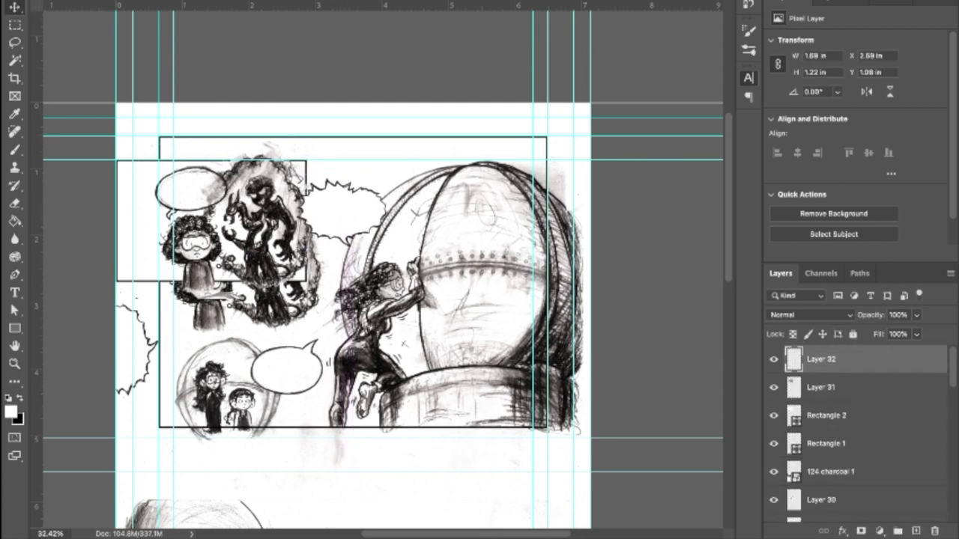
Select the large panel's artwork layers and move them up about 0.6 in
left_click(828, 472)
key("m")
left_click_drag(117, 103, 325, 290)
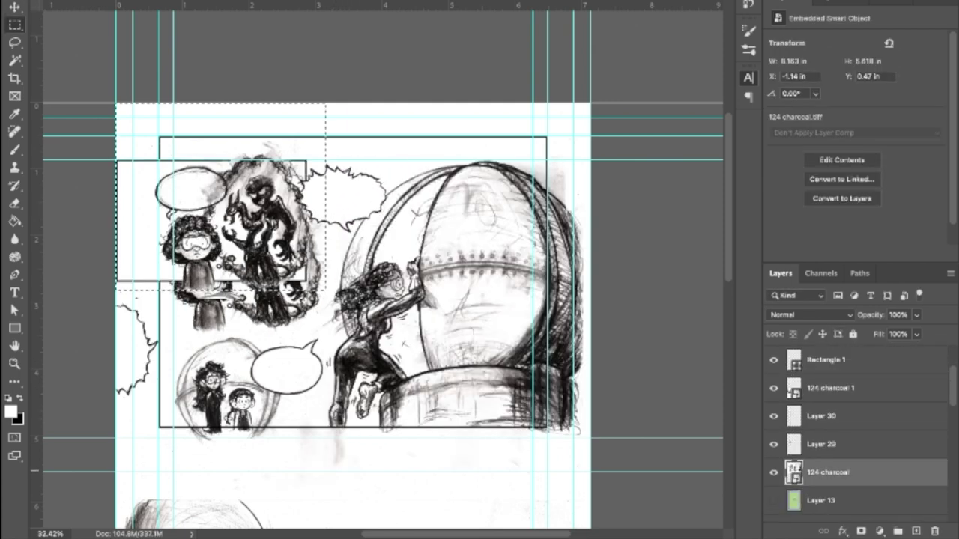
left_click(774, 416)
left_click(821, 416, "shift")
key("v")
left_click_drag(464, 255, 464, 214)
Undo the last several edits to the large panel's layers
key("ctrl+alt+z")
key("ctrl+alt+z")
key("ctrl+alt+z")
key("ctrl+alt+z")
key("ctrl+alt+z")
key("ctrl+alt+z")
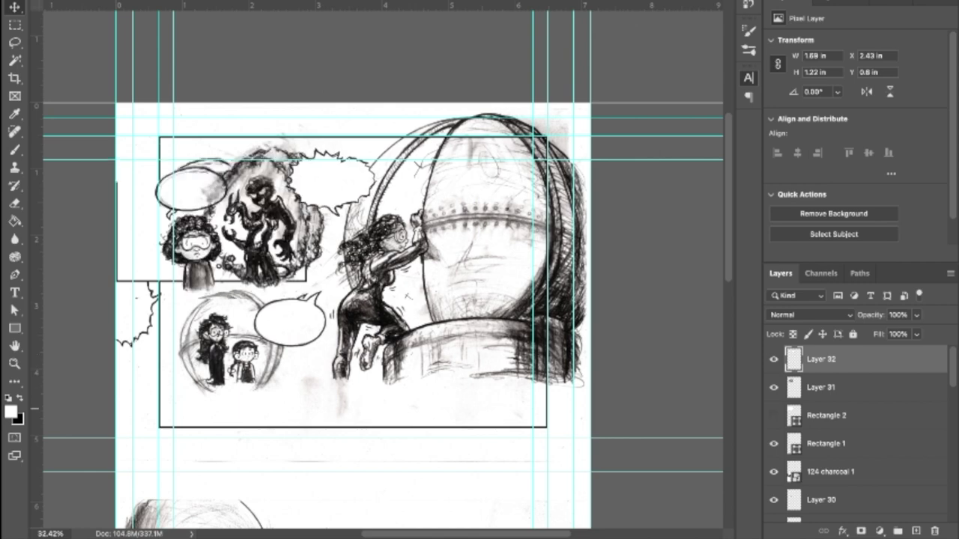
Show Rectangle 2, place it above Layer 31 and add a layer mask to it
left_click(774, 416)
left_click_drag(824, 416, 824, 388)
left_click(861, 530)
key("b")
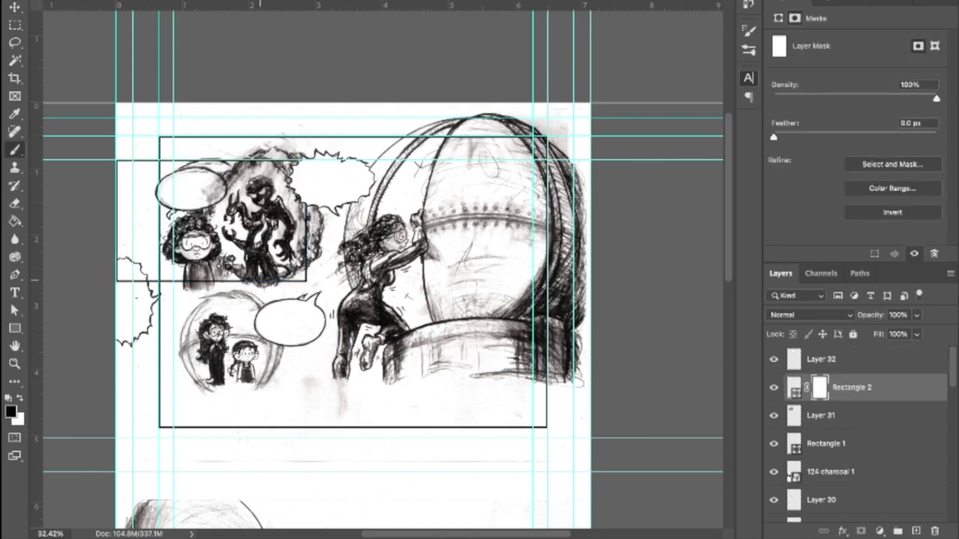
Clear the excess inset artwork around the small panel and mask where the two panel frames overlap the drawing
key("m")
left_click(821, 416)
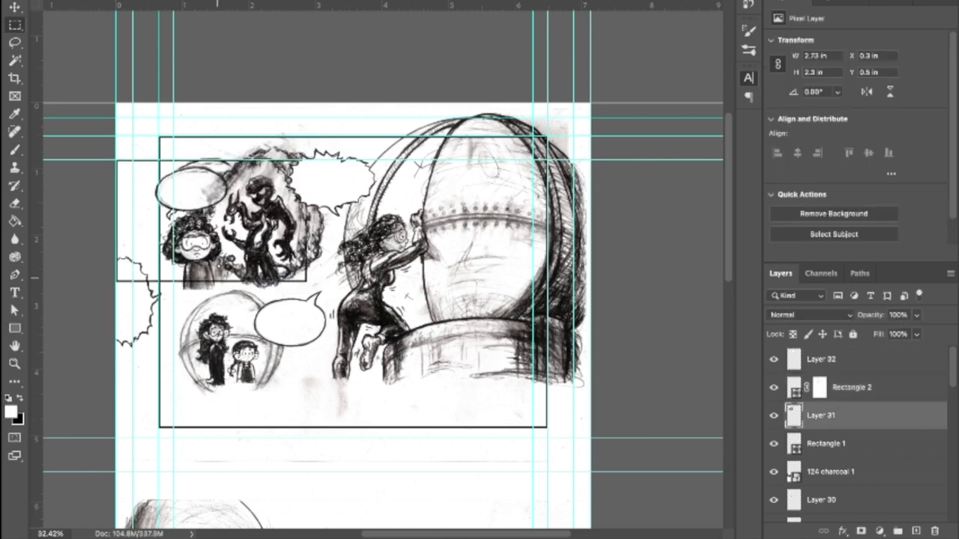
left_click_drag(377, 314, 310, 171)
scroll(855, 434, "down", 2)
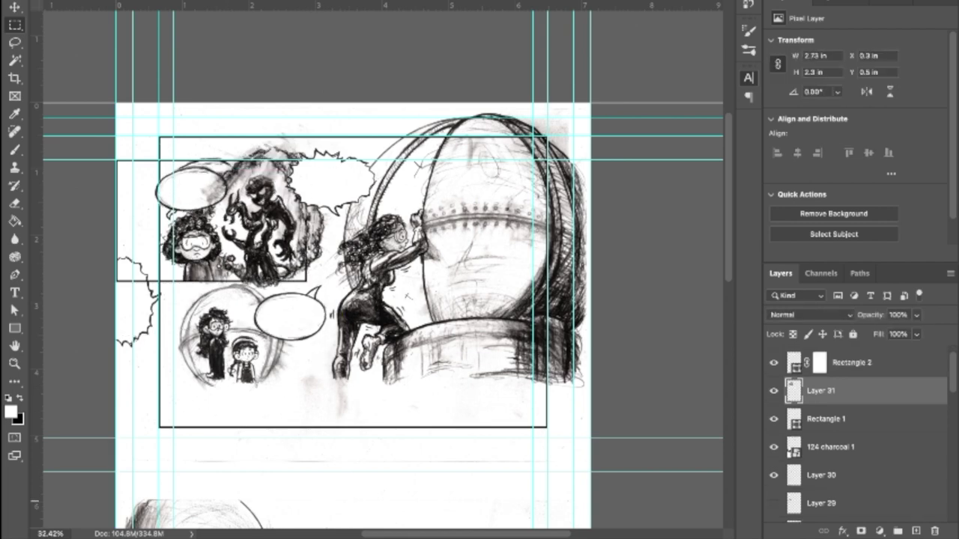
left_click(828, 490)
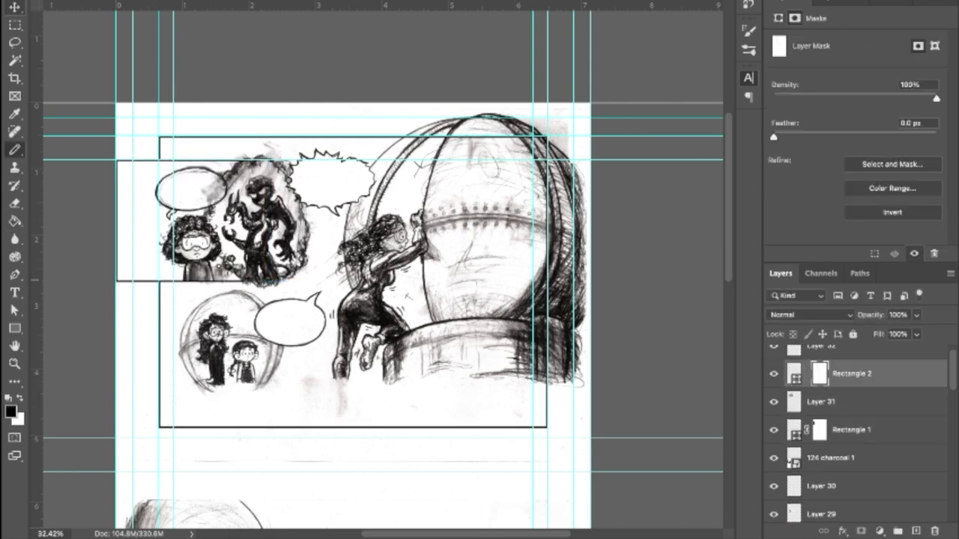
Resize the Rectangle 2 inset frame to 2.56 by 1.84 in, starting 0.46 in from the page's left edge
left_click(794, 373)
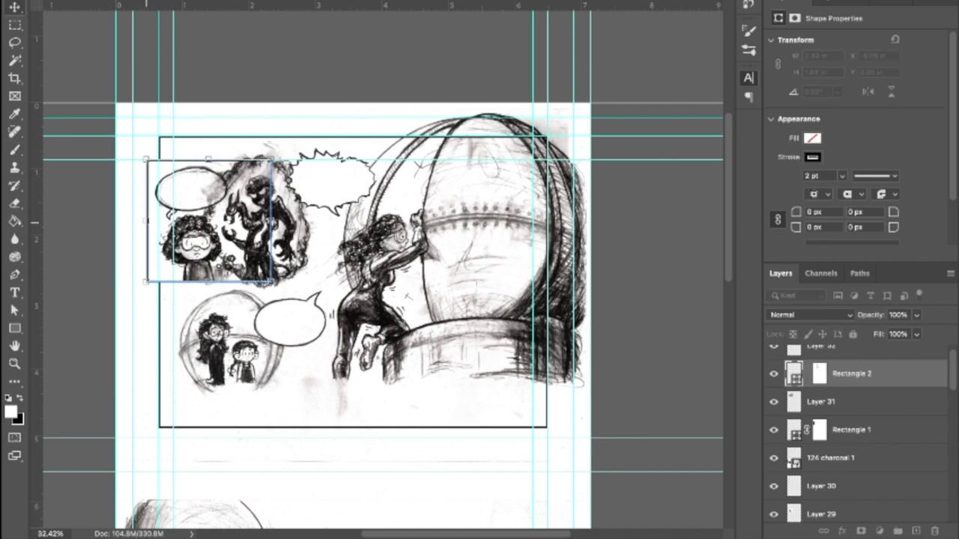
scroll(360, 269, "down", 1)
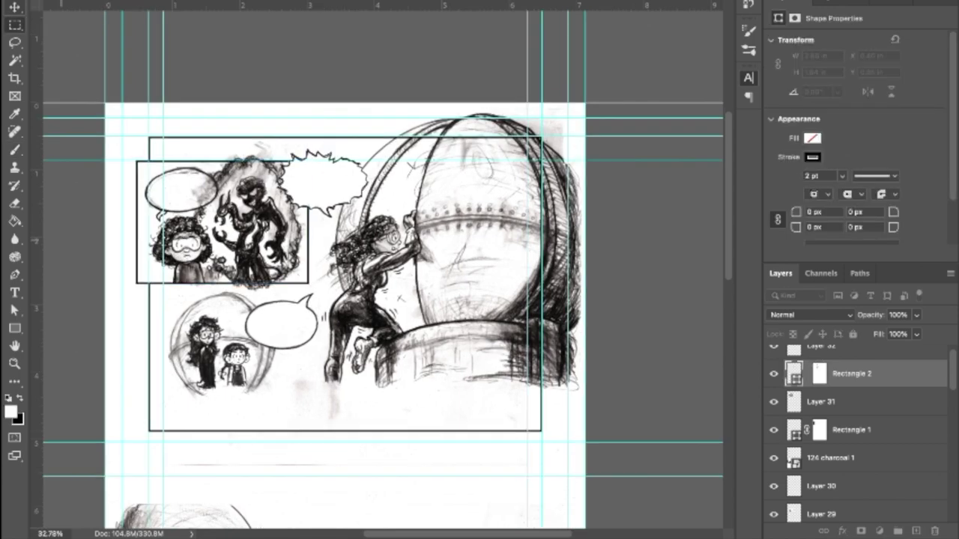
scroll(383, 271, "down", 1)
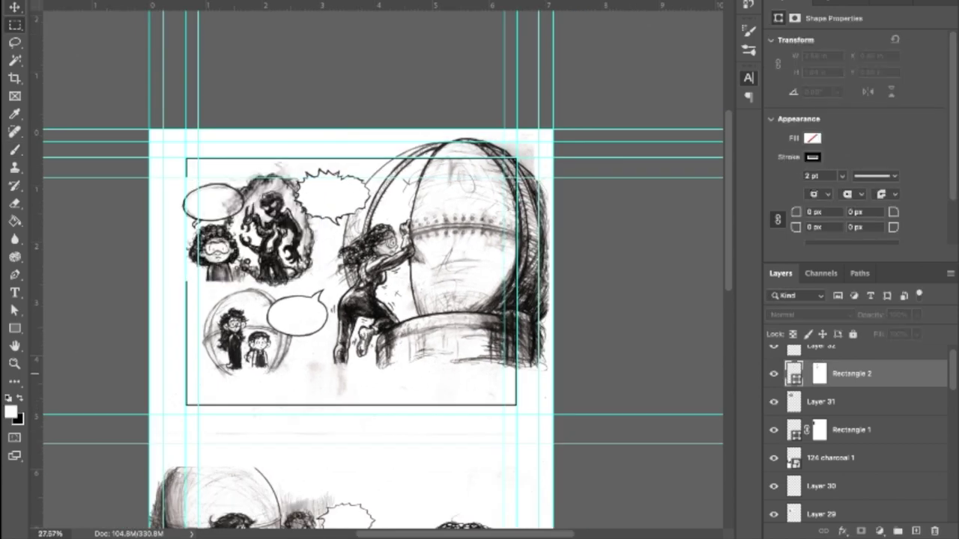
Shorten the large Rectangle 1 panel frame to 3.87 in tall so it ends at the base of the artwork
left_click(850, 430)
key("v")
key("m")
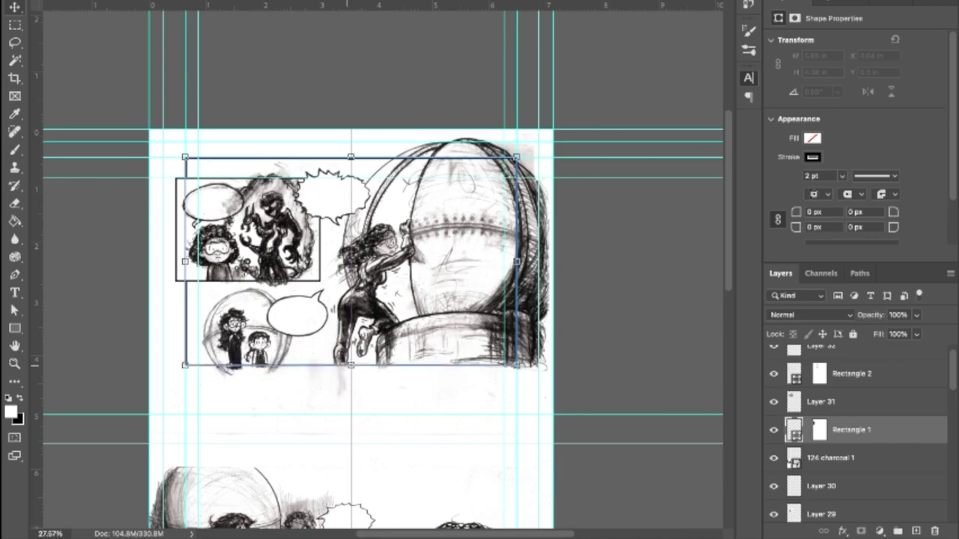
scroll(383, 271, "down", 3)
scroll(383, 271, "right", 1)
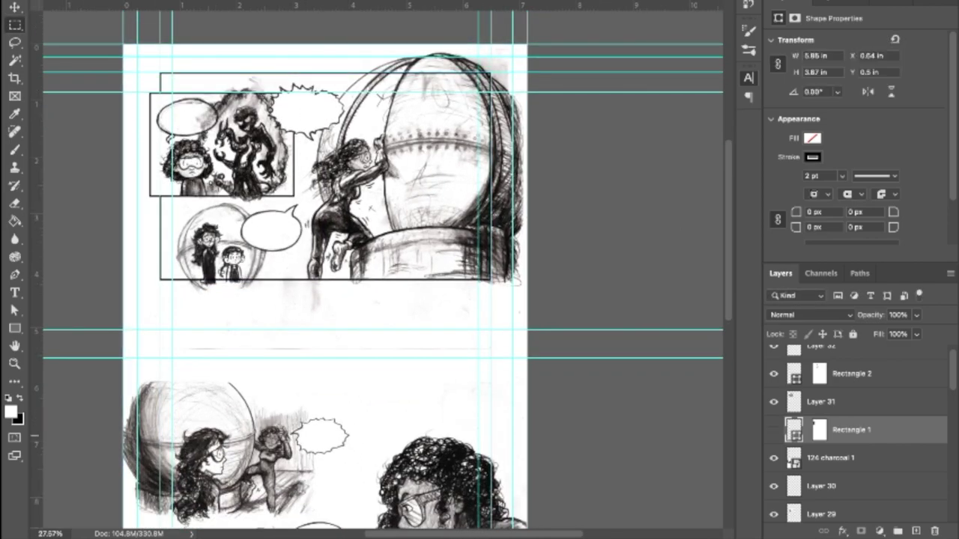
Draw a second panel frame 5.85 in wide and 1.89 in tall below the large panel
key("u")
scroll(383, 271, "down", 1)
scroll(383, 271, "right", 1)
left_click_drag(152, 274, 482, 378)
key("m")
scroll(137, 286, "up", 2)
scroll(137, 286, "down", 1)
scroll(136, 286, "up", 6)
Nudge the new frame left and up to X 0.64 in and Y 4.29 in, aligned under the large panel
key("Left")
key("Left")
key("Up")
key("Up")
key("Up")
scroll(383, 271, "down", 6)
scroll(383, 271, "down", 2)
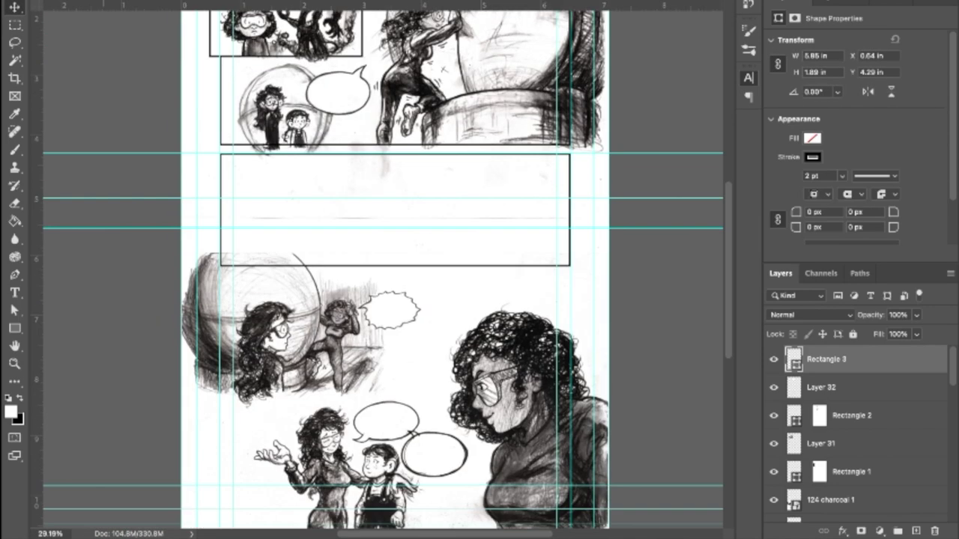
Extend the second panel frame's bottom edge down past the lower artwork
scroll(383, 271, "up", 2)
scroll(380, 225, "down", 3)
left_click_drag(380, 225, 380, 455)
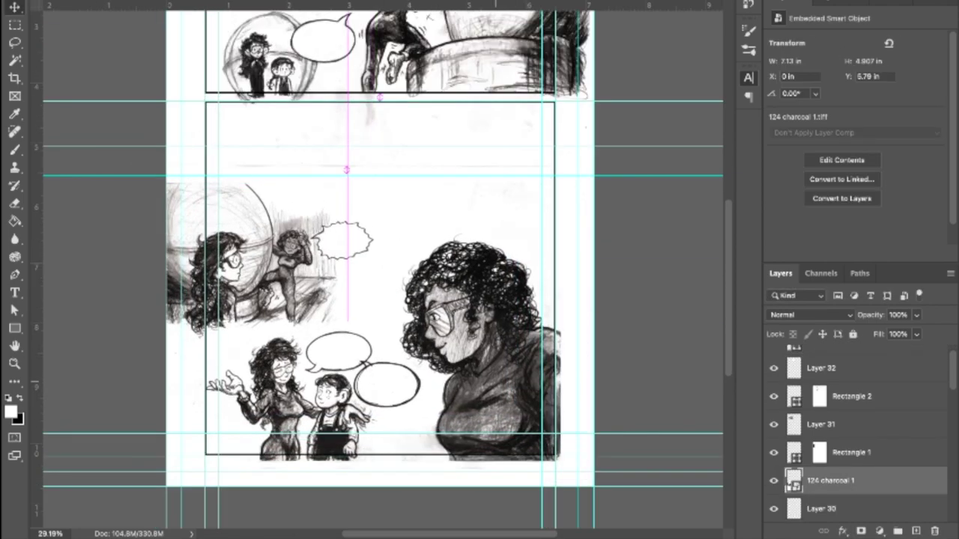
Scale the lower 124 charcoal 1 artwork down to 6.98 by 4.8 in and align it with the second frame
key("ctrl+t")
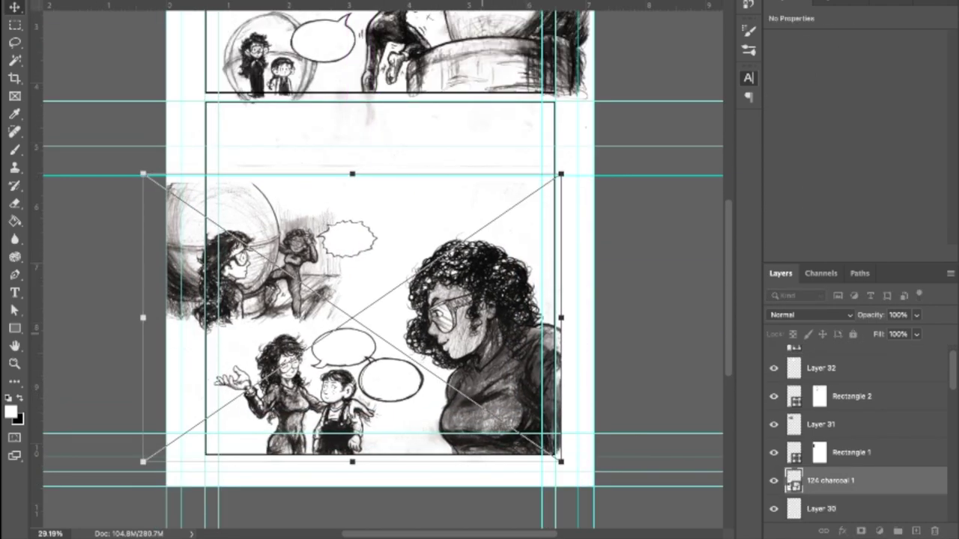
key("Return")
scroll(382, 270, "down", 2)
scroll(382, 270, "up", 1)
Duplicate the 124 charcoal 1 artwork, mask the duplicate to its upper-left sphere scene and move that scene right and up
key("ctrl+j")
key("b")
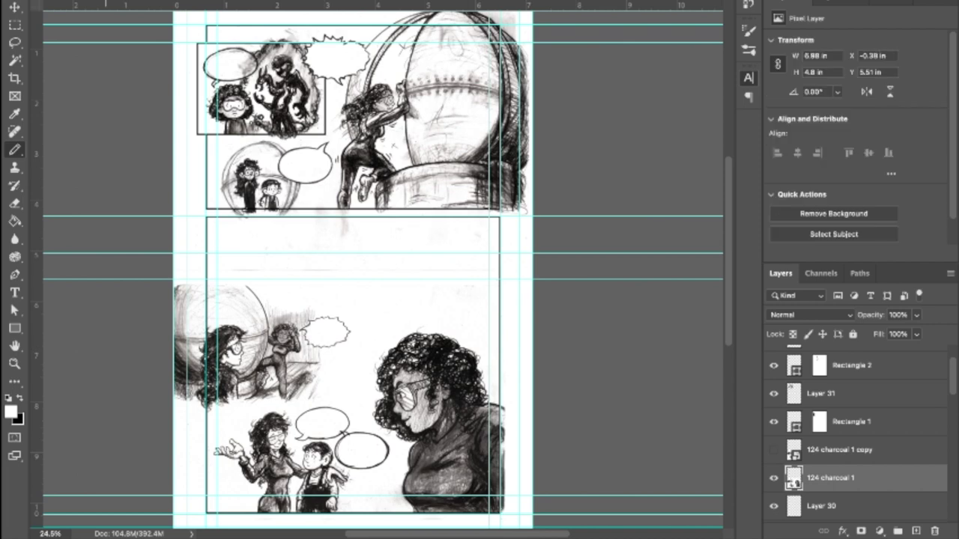
left_click(774, 449)
left_click(839, 449)
key("v")
left_click_drag(405, 393, 448, 361)
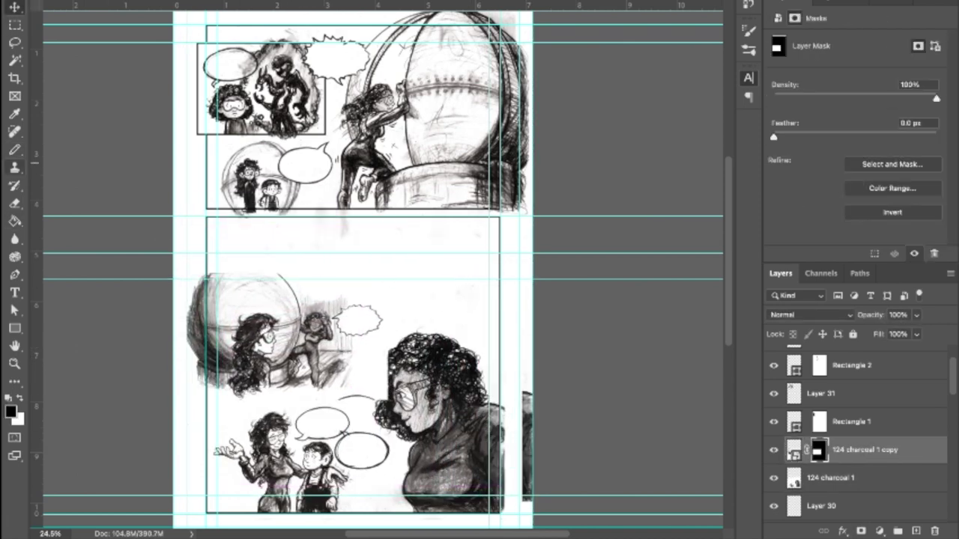
Draw an inset frame 3.31 by 2.55 in around the lower sphere scene, above Rectangle 2 in the layer order
scroll(854, 435, "up", 2)
left_click(852, 415)
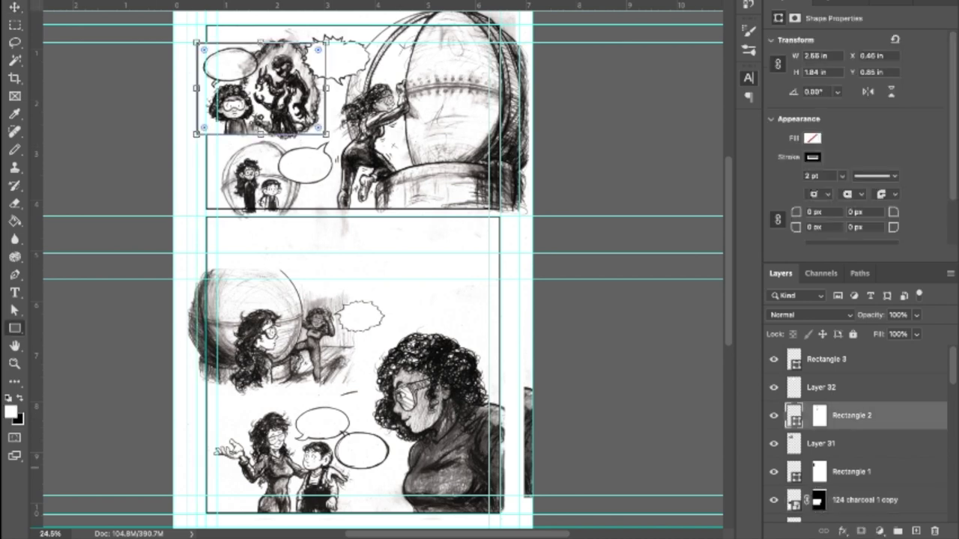
left_click_drag(197, 255, 362, 382)
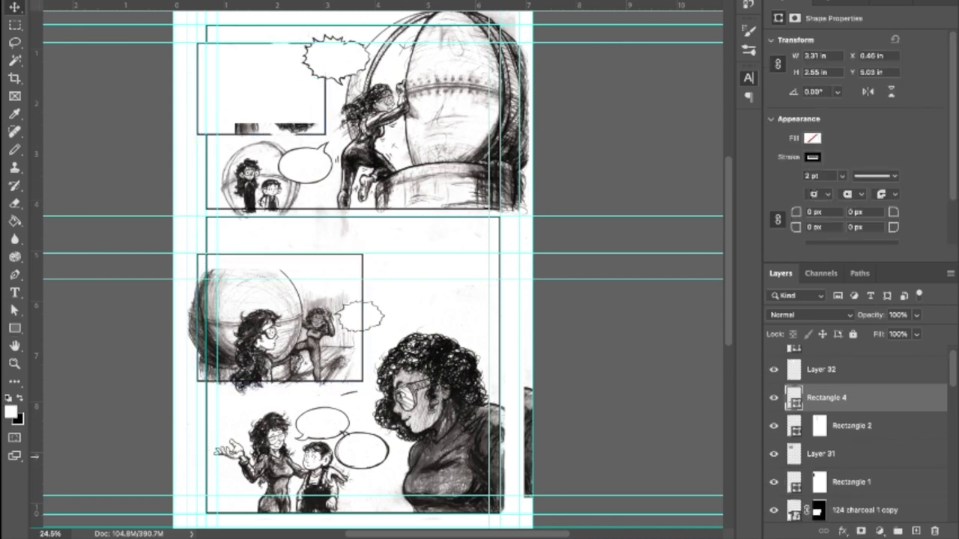
Nudge the lower inset frame down to Y 5.31 in around the sphere scene
scroll(382, 270, "up", 2)
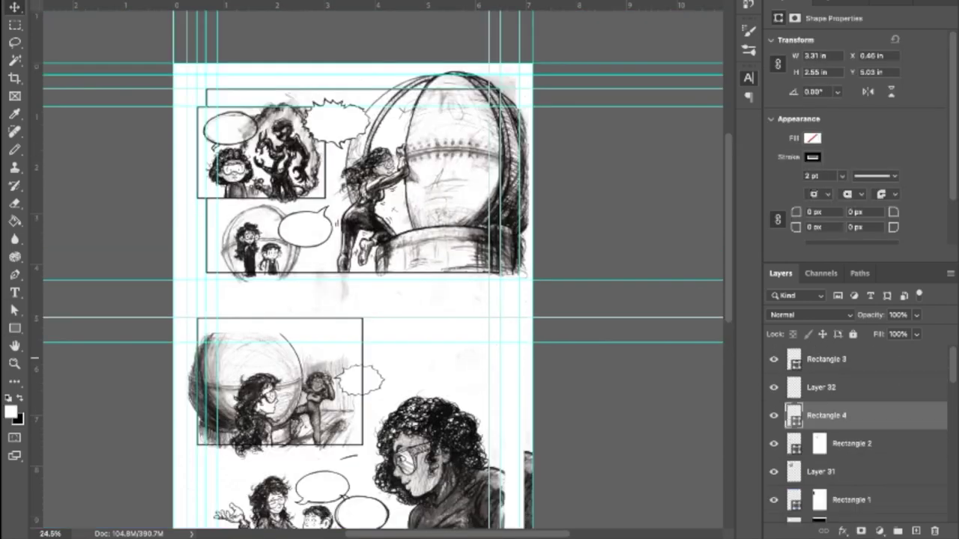
scroll(382, 269, "down", 3)
key("shift+Down")
key("shift+Down")
key("shift+Down")
key("shift+Down")
key("shift+Down")
key("shift+Down")
key("shift+Down")
key("shift+Down")
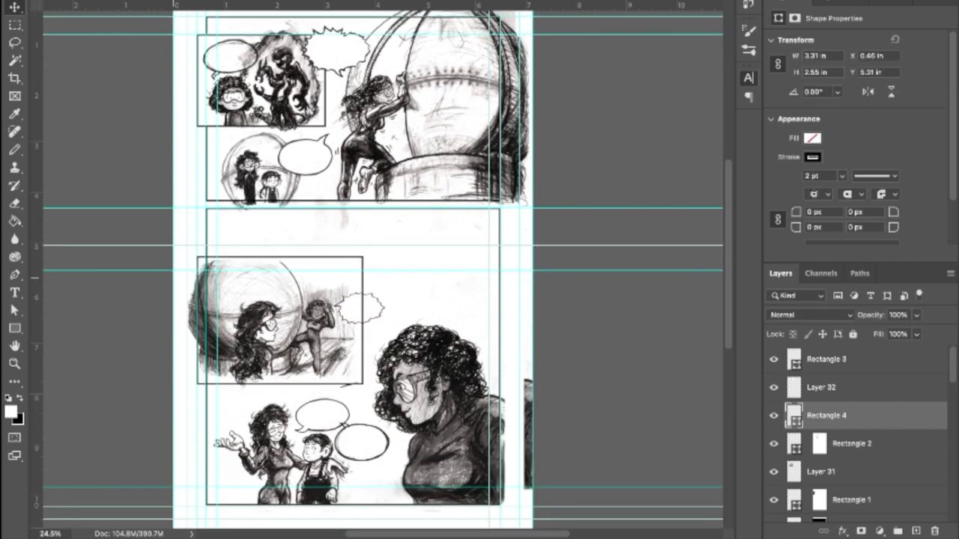
Enlarge the masked sphere scene, 124 charcoal 1 copy, to 9.51 by 6.545 in and shift it left around the lower inset frame
left_click(204, 372, "ctrl")
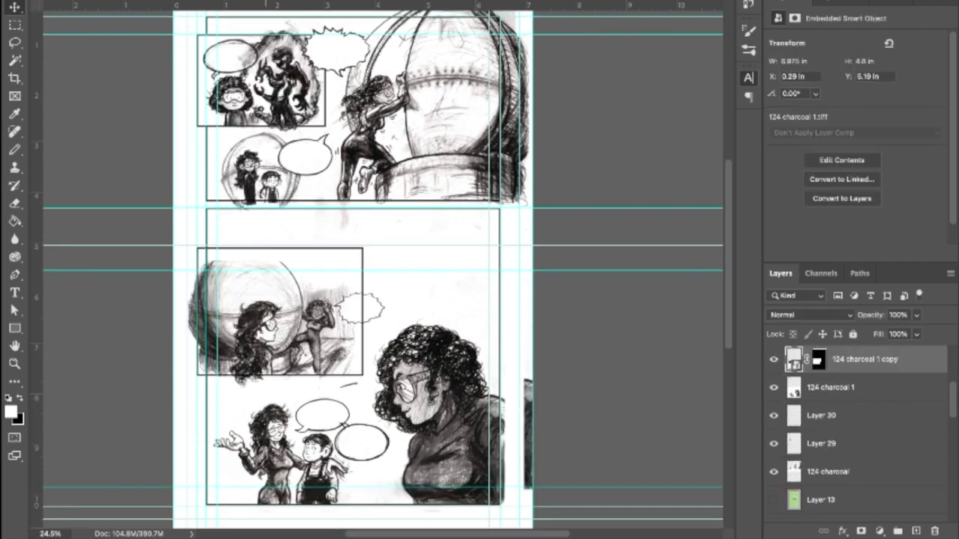
key("shift+Left")
key("shift+Left")
key("shift+Left")
key("shift+Left")
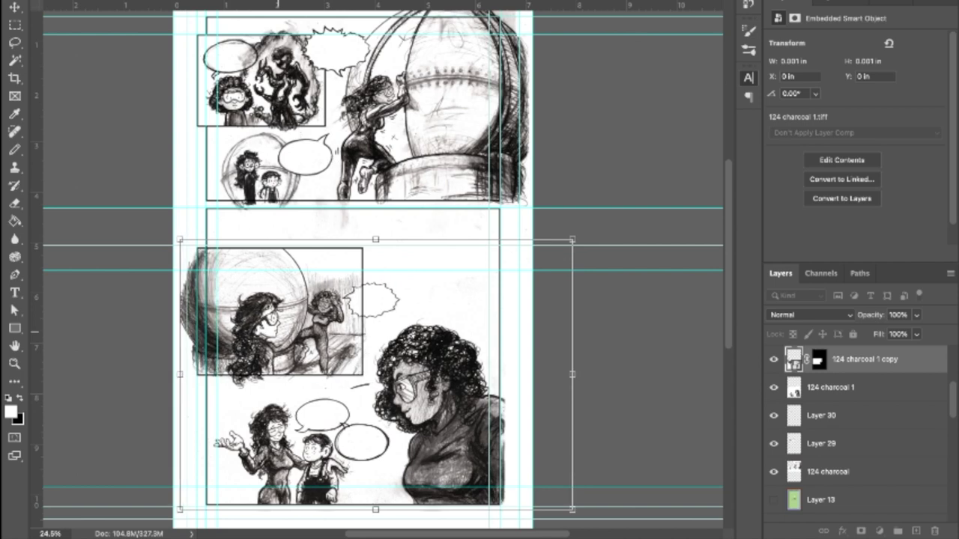
left_click_drag(572, 240, 633, 209)
Extend the lower inset frame, Rectangle 4, to 4.11 by 2.59 in at X 0 and Y 5.03 in
scroll(858, 434, "up", 3)
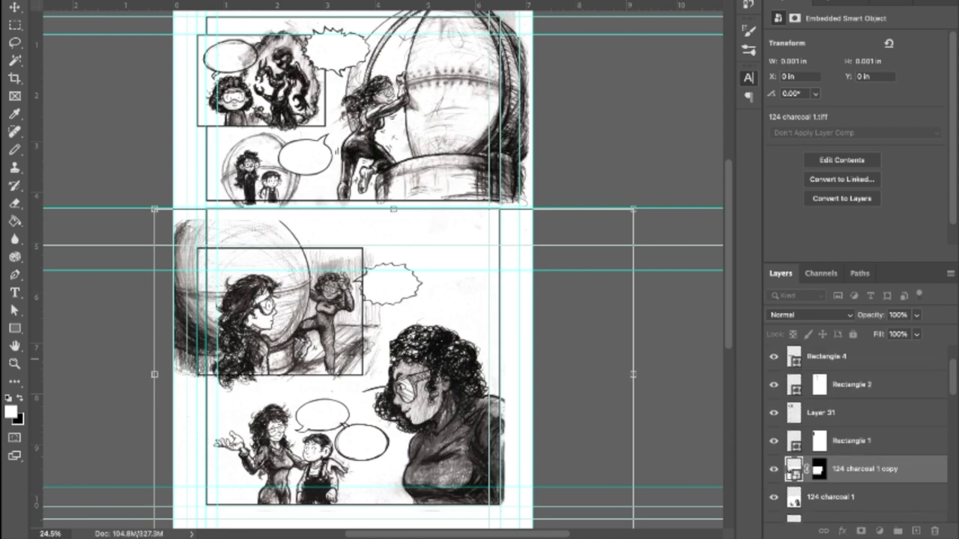
left_click(826, 358)
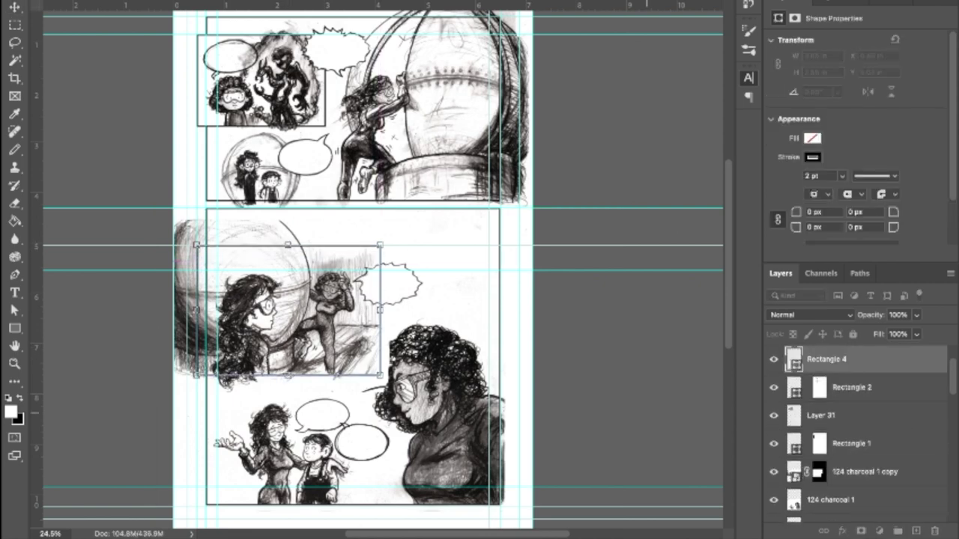
key("m")
scroll(360, 270, "left", 1)
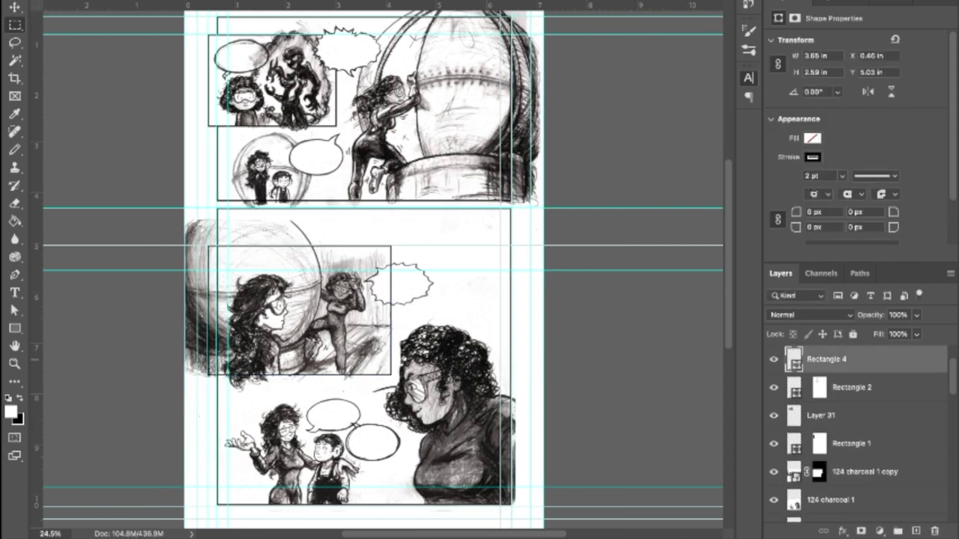
key("ctrl+t")
key("Return")
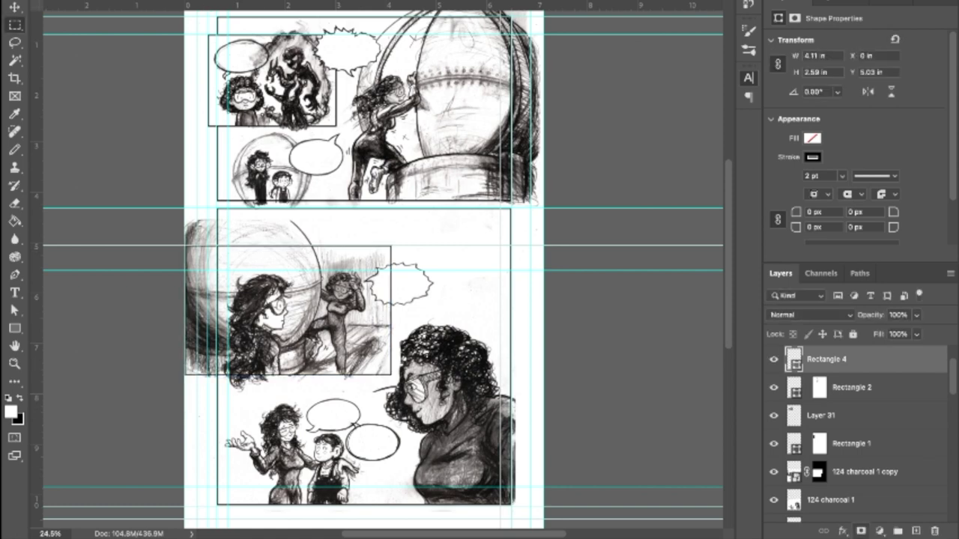
Add a layer mask to Rectangle 4 and hide the frame line crossing the lower jagged balloon
left_click(861, 531)
key("b")
left_click(774, 388)
left_click(774, 387)
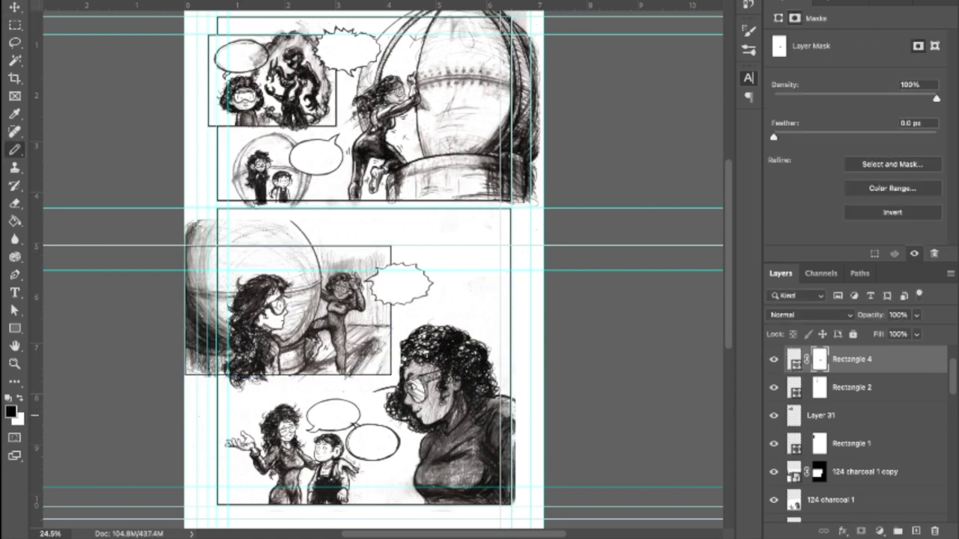
Shift all artwork and frame layers right together to X -0.91 in, keeping Y at -0.25 in
scroll(854, 474, "down", 2)
left_click(861, 500)
key("m")
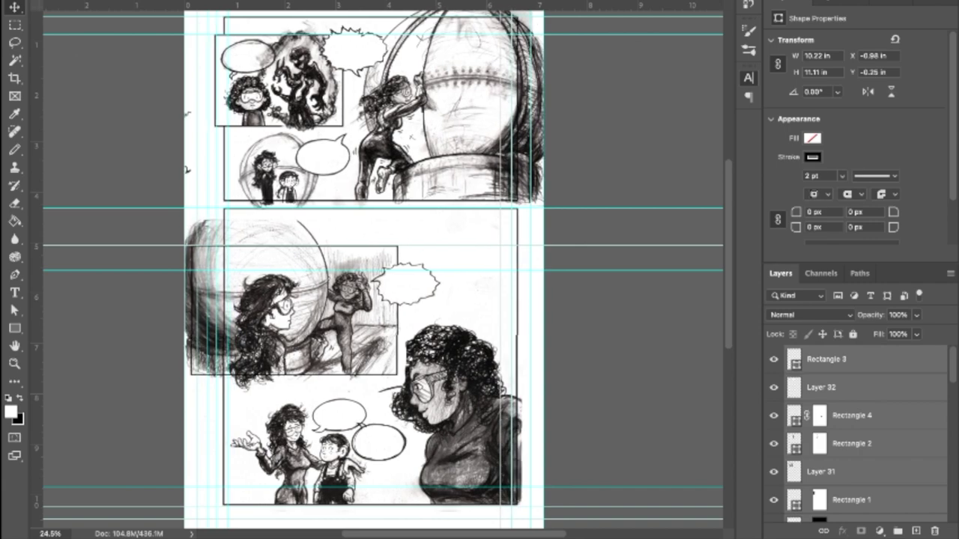
scroll(382, 270, "up", 5)
scroll(382, 270, "down", 5)
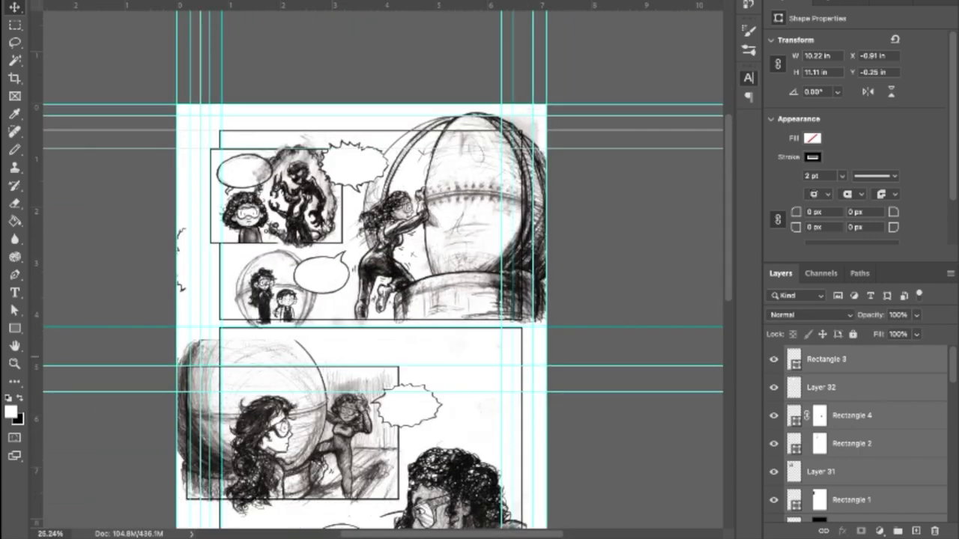
Resize Rectangle 3 to 5.62 by 5.9 in at X 0.87, Y 4.29 in, and nudge Rectangle 4 up to Y 5.02 in
key("ctrl+t")
scroll(382, 299, "down", 1)
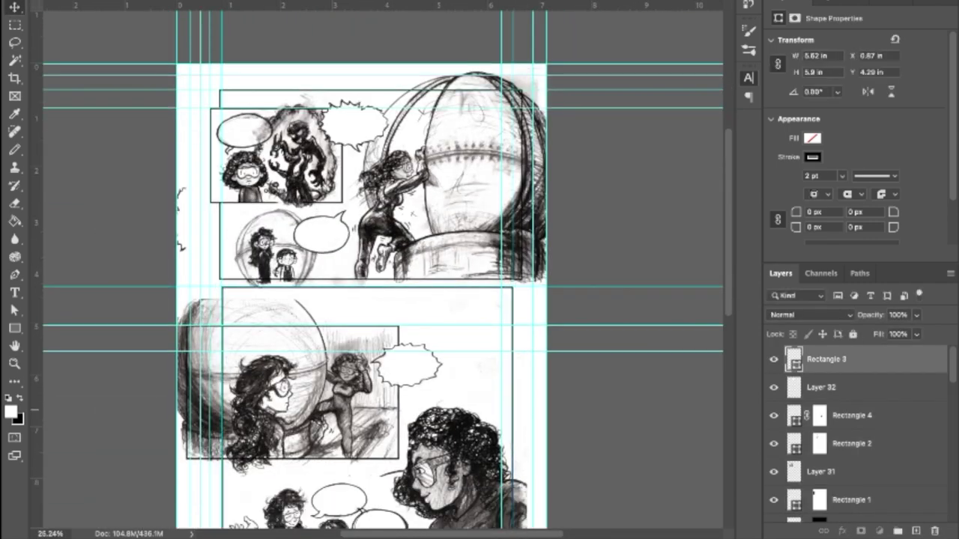
left_click(851, 415)
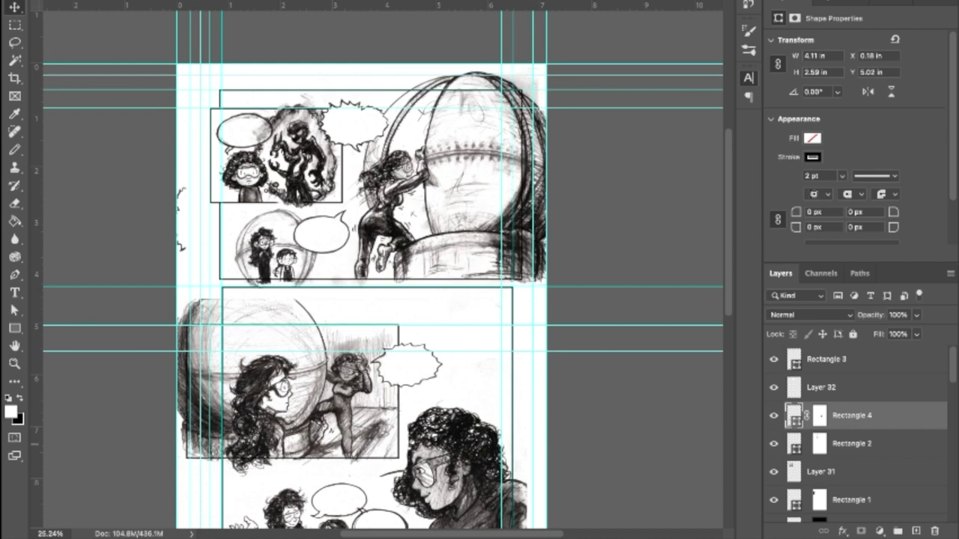
Resize the upper main frame, Rectangle 1, to 5.62 by 3.67 in at X 0.87 and Y 0.5 in
left_click(819, 444)
key("b")
scroll(862, 431, "down", 1)
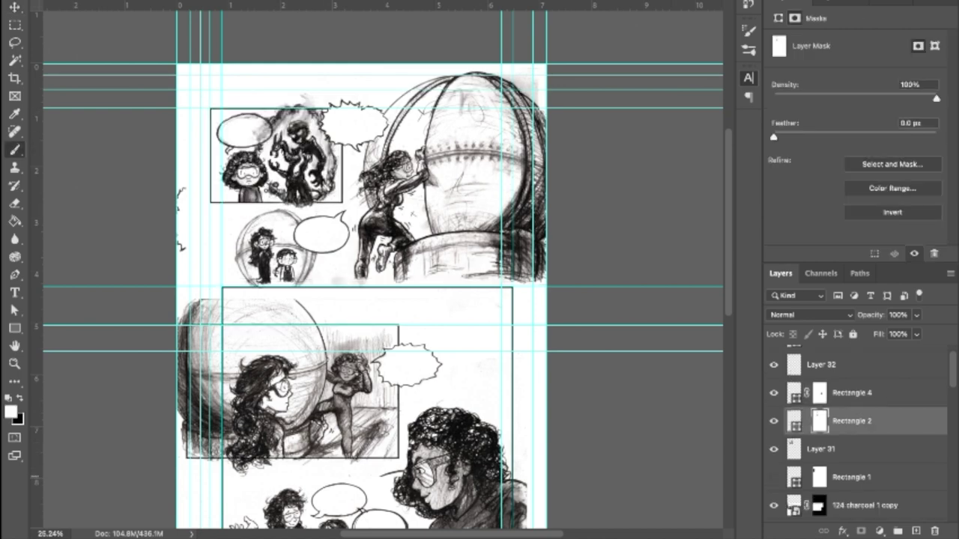
left_click(852, 477)
key("ctrl+t")
key("Return")
key("m")
scroll(861, 431, "down", 1)
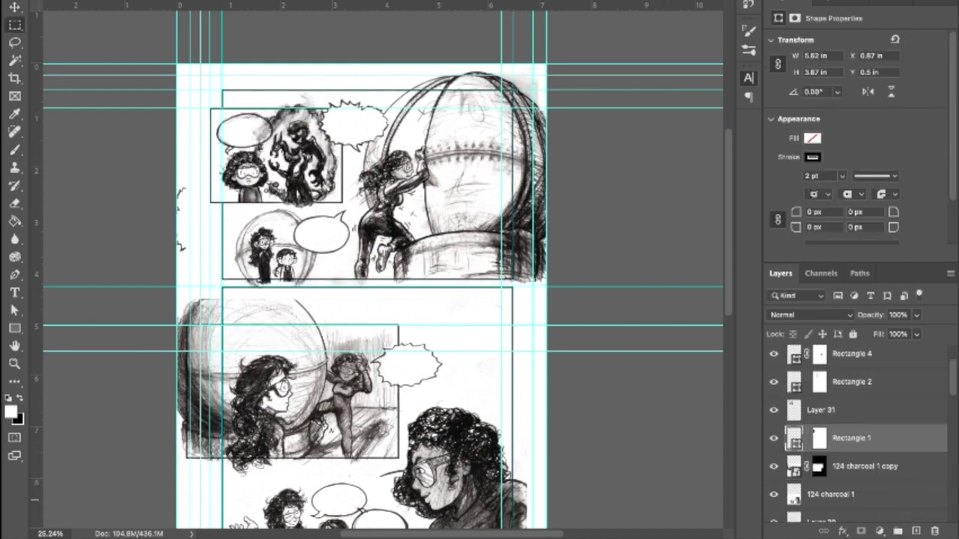
Merge 124 charcoal, Layer 29 and Layer 30, and erase the merged artwork overhanging the upper frame's bottom edge
scroll(861, 430, "down", 2)
scroll(382, 270, "down", 3)
scroll(862, 431, "down", 2)
left_click(828, 464)
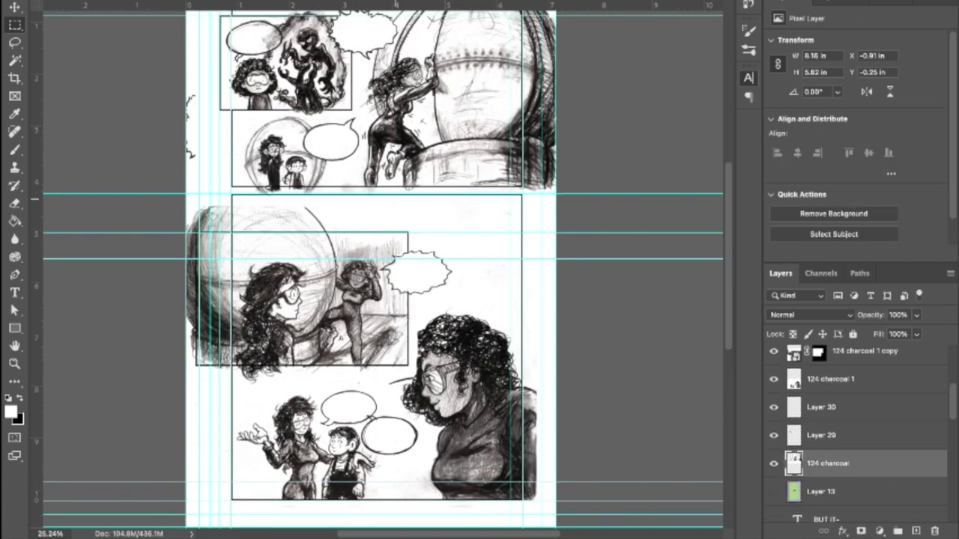
key("Delete")
key("Delete")
left_click_drag(186, 194, 556, 219)
key("ctrl+d")
scroll(382, 270, "up", 3)
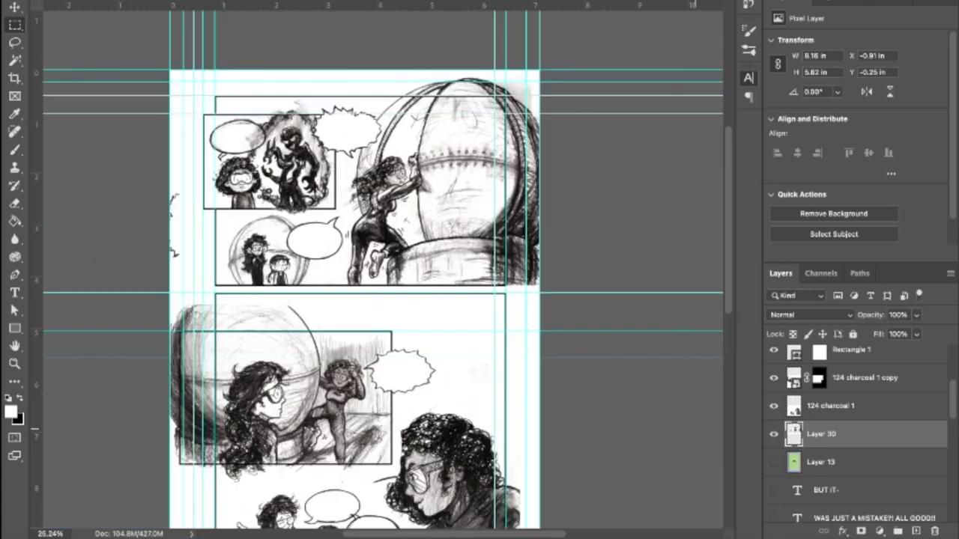
scroll(382, 269, "down", 1)
scroll(862, 430, "up", 3)
left_click(826, 359)
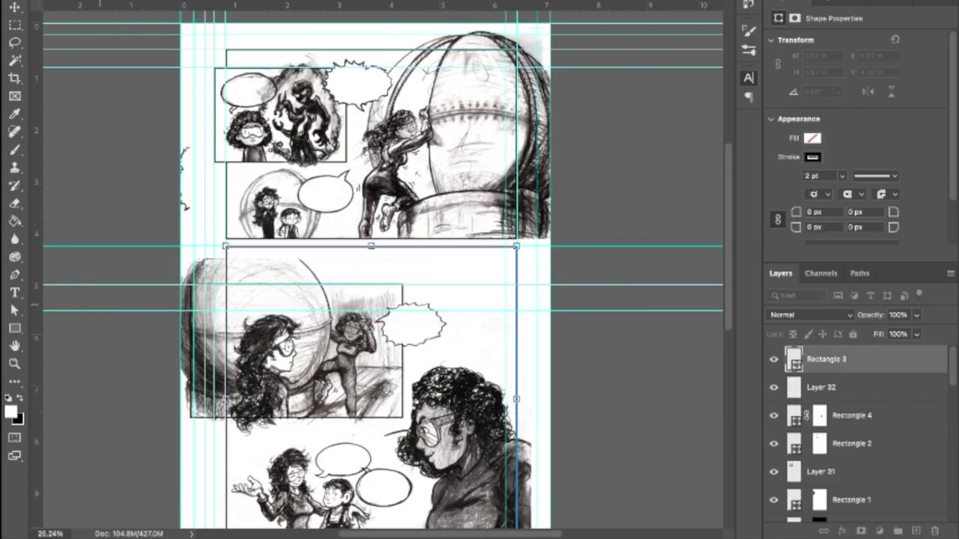
scroll(382, 269, "down", 4)
scroll(382, 270, "up", 2)
key("m")
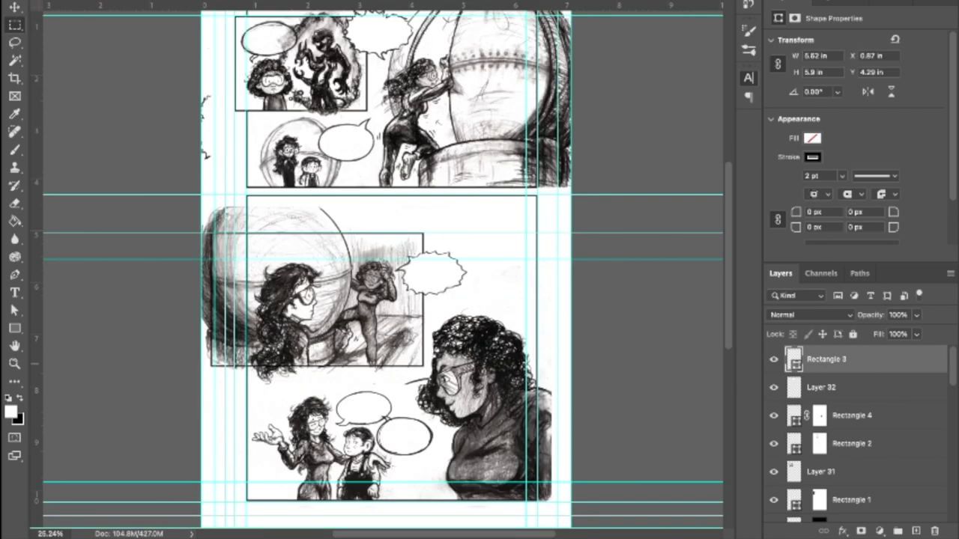
scroll(382, 270, "up", 3)
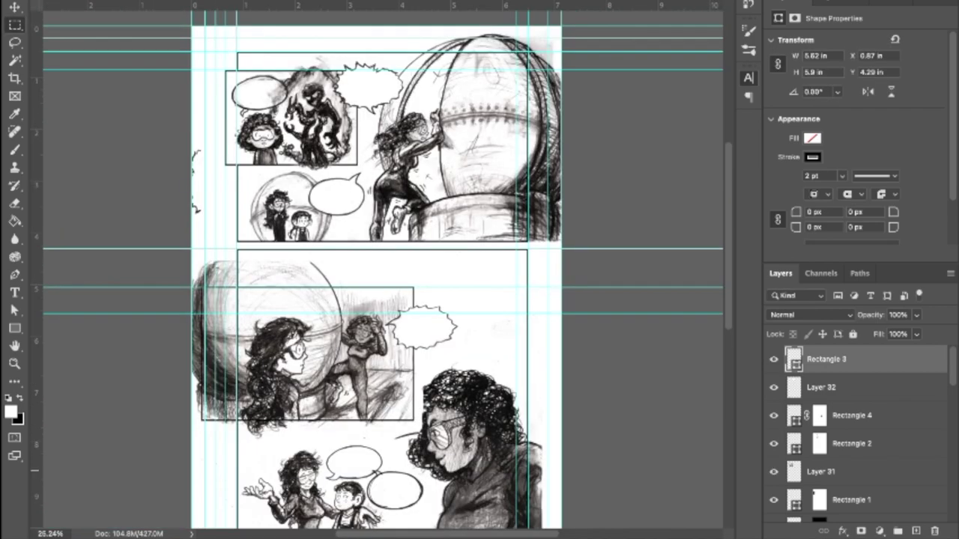
Extend Rectangle 1 up to the page's top edge, making it 5.62 by 4.16 in at Y 0
scroll(382, 269, "up", 2)
left_click(825, 500)
scroll(854, 449, "down", 2)
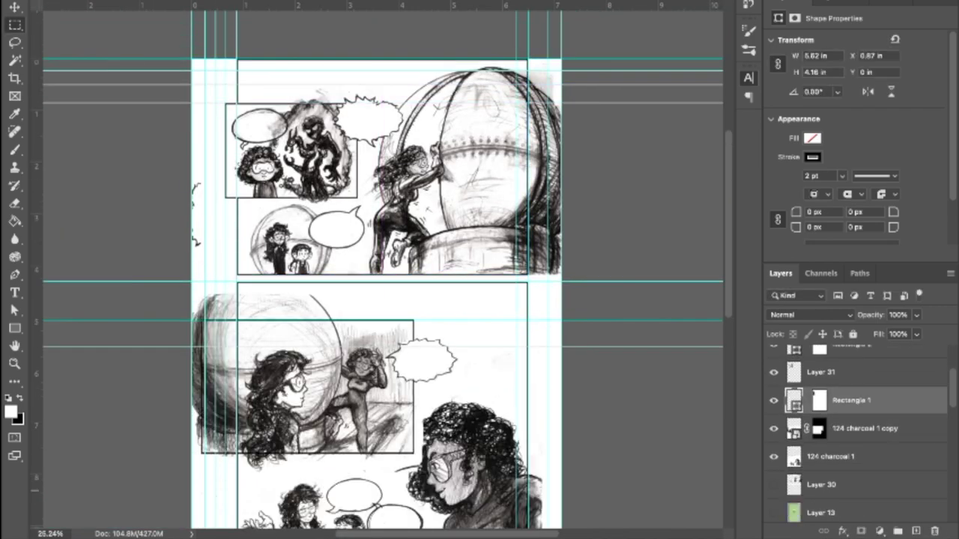
Move Layer 30 above 124 charcoal 1 copy in the layer order, directly below Rectangle 1
left_click(824, 428)
left_click(774, 456)
left_click(774, 456)
scroll(854, 450, "up", 2)
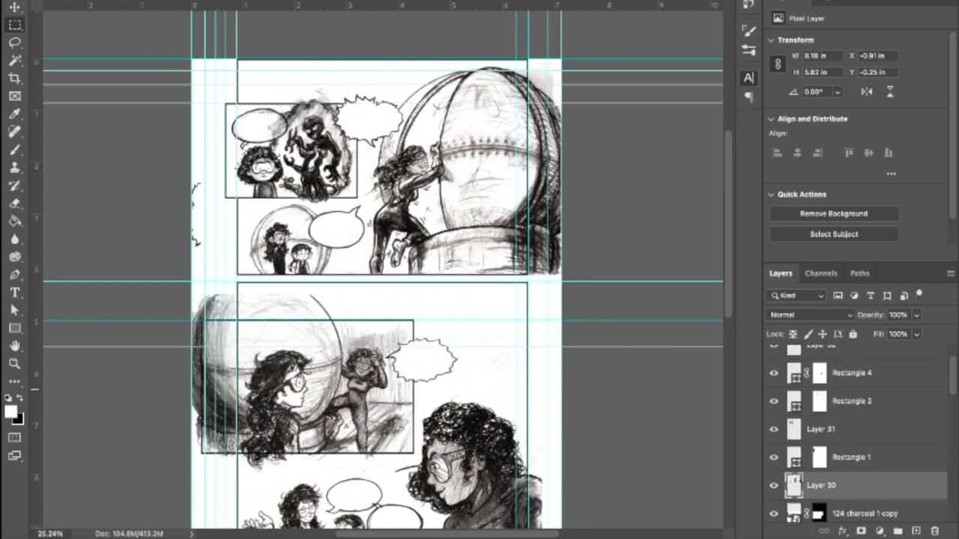
Mask out the part of 124 charcoal 1 copy that covers the large curly-haired figure's head
scroll(382, 269, "down", 3)
scroll(854, 434, "down", 2)
left_click(830, 441)
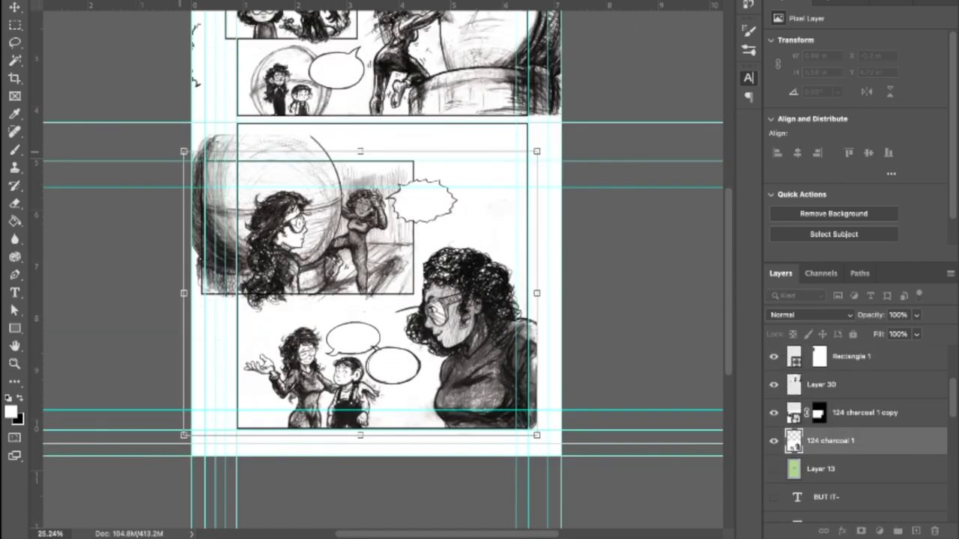
left_click(862, 413)
left_click(819, 413)
key("g")
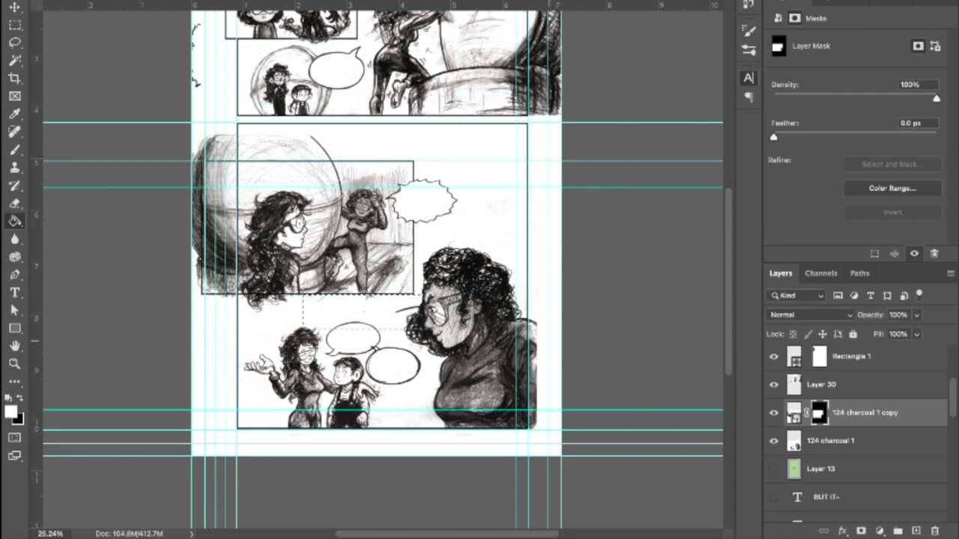
key("ctrl+shift+z")
key("ctrl+shift+z")
key("ctrl+shift+z")
key("ctrl+shift+z")
key("ctrl+shift+z")
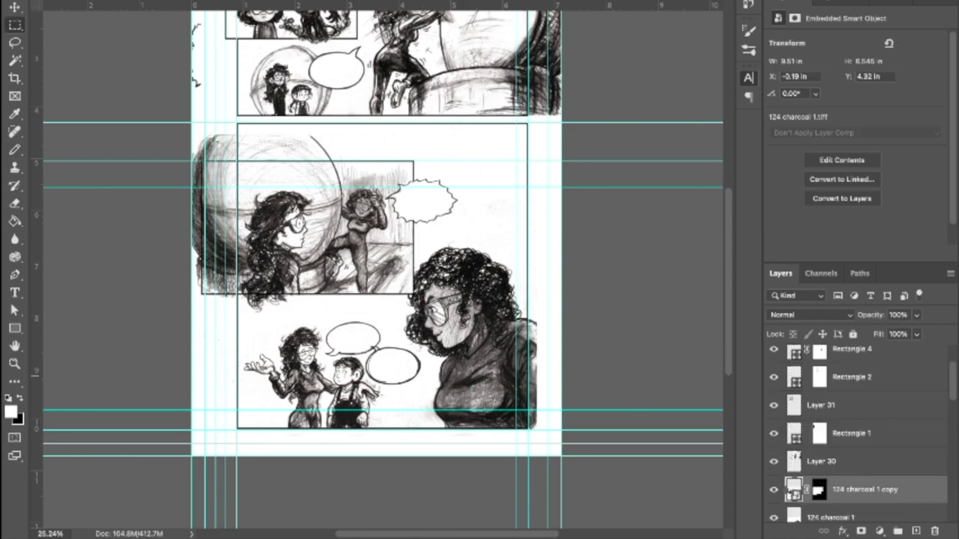
Place 124 charcoal 1 copy directly below Rectangle 4 and move both left so they bleed past the page's left edge
left_click_drag(323, 225, 308, 235)
scroll(382, 269, "up", 5)
scroll(382, 270, "right", 1)
key("shift+Left")
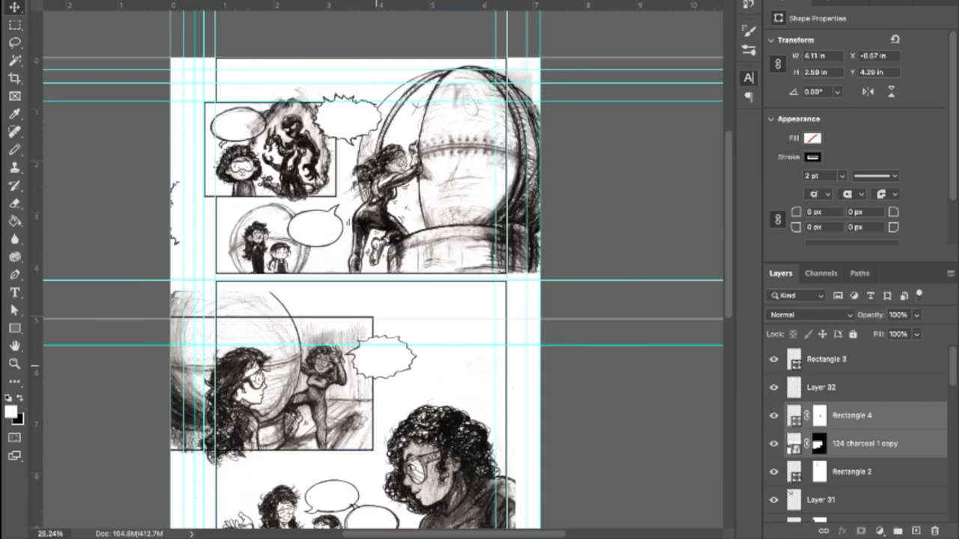
key("shift+Up")
scroll(858, 435, "down", 1)
Bring Rectangle 2, Layer 31, Rectangle 1 and Layer 30 above Rectangle 4 in the layer order and move them down to Y 0.25 in
key("ctrl+shift+z")
key("ctrl+shift+z")
key("ctrl+shift+z")
key("ctrl+shift+z")
key("ctrl+shift+z")
key("ctrl+shift+z")
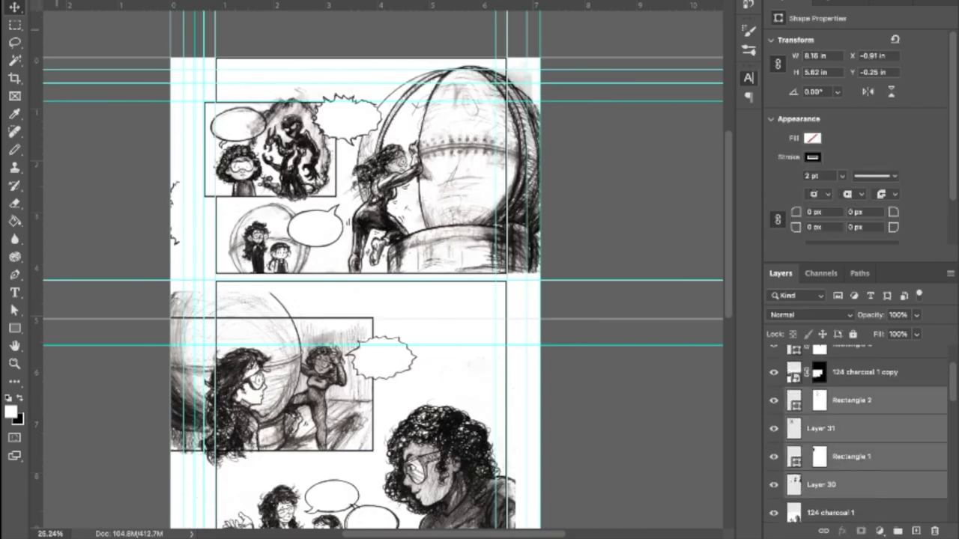
key("ctrl+shift+z")
key("ctrl+shift+z")
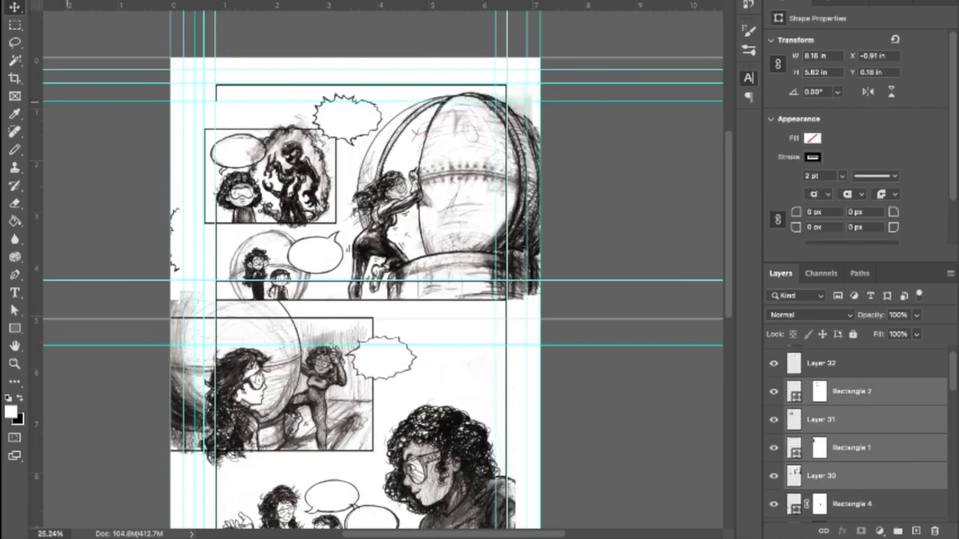
scroll(225, 77, "up", 5)
key("ctrl+0")
scroll(858, 434, "down", 1)
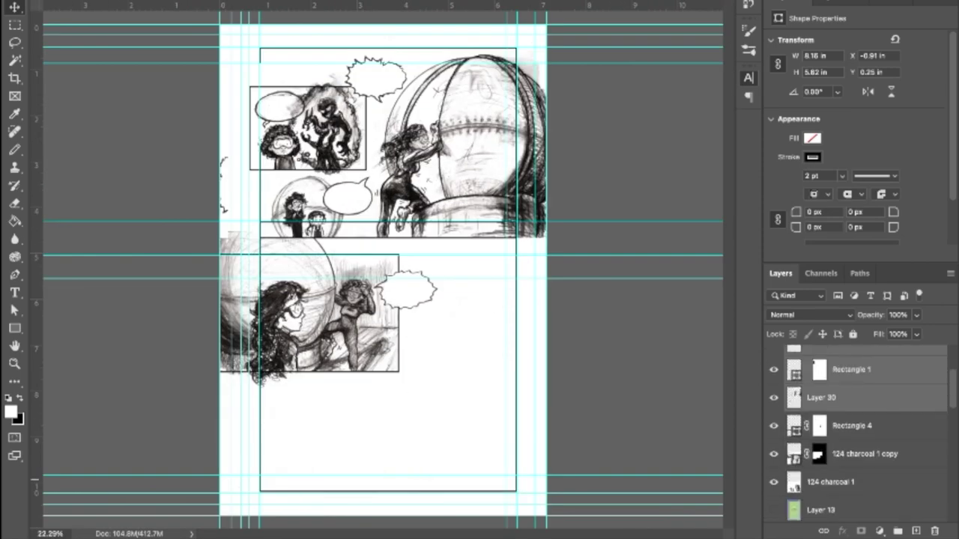
Move the upper jagged balloon on Layer 32 down to X 2.63 and Y 1.02 in
key("ctrl+shift+z")
key("ctrl+shift+z")
key("ctrl+shift+z")
key("ctrl+shift+z")
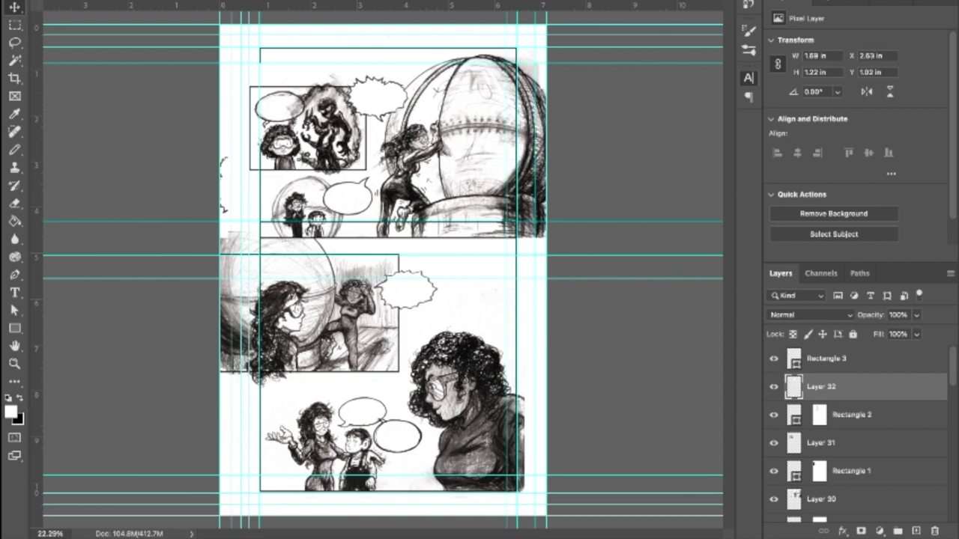
Add horizontal guides for the gutter between the main frames and resize Rectangle 3 to 5.62 by 5.41 in at Y 4.78 in
key("ctrl+shift+z")
key("ctrl+shift+z")
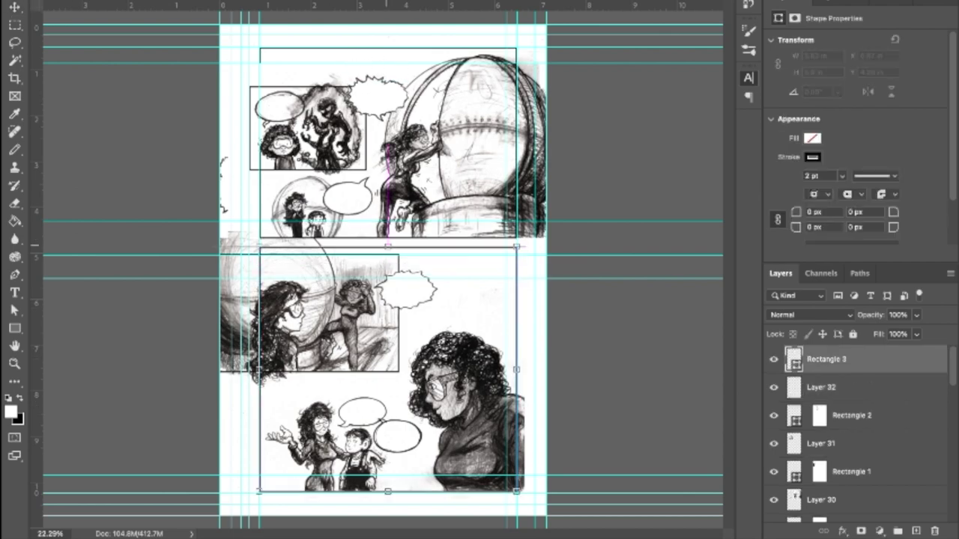
scroll(382, 269, "up", 1)
key("ctrl+shift+z")
scroll(382, 270, "down", 2)
scroll(382, 270, "right", 3)
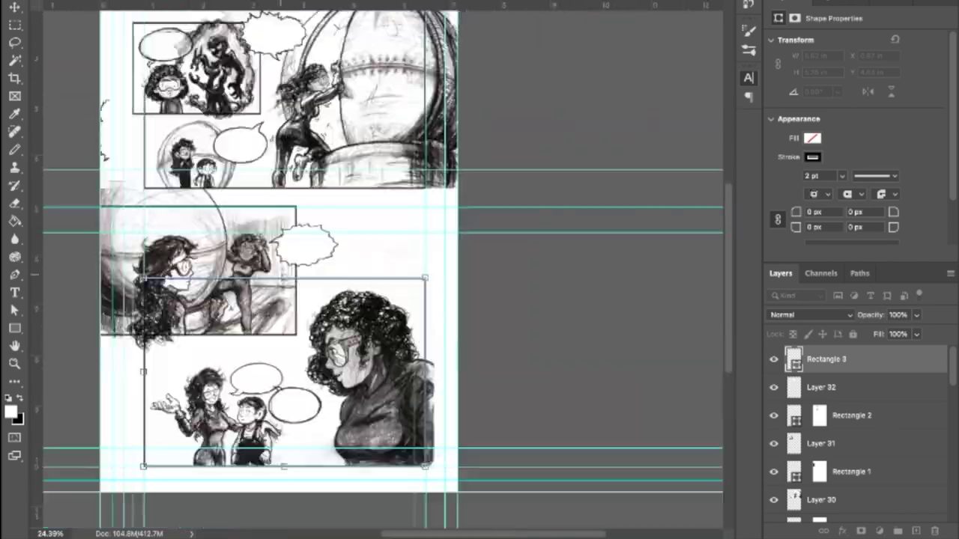
scroll(405, 322, "up", 10)
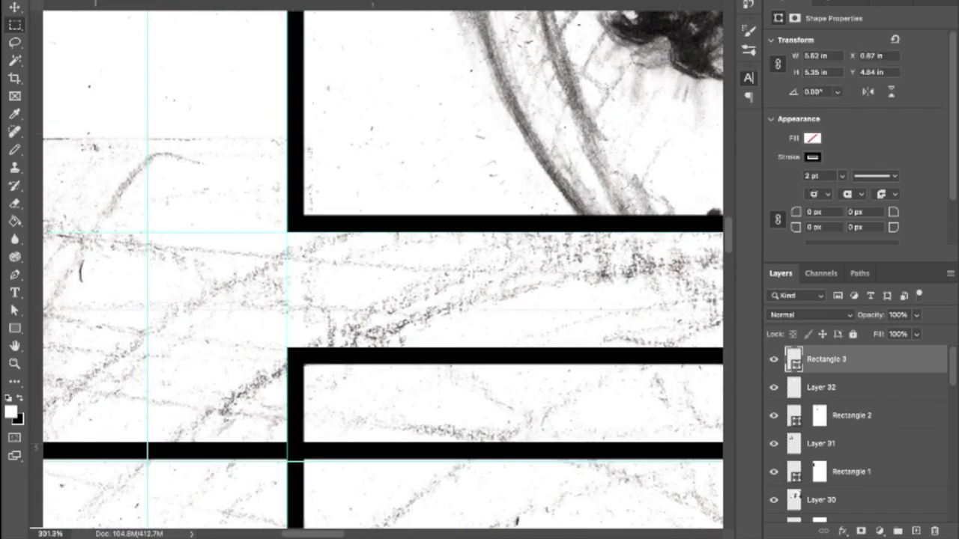
key("ctrl+comma")
scroll(382, 269, "down", 10)
key("ctrl+comma")
scroll(382, 270, "down", 2)
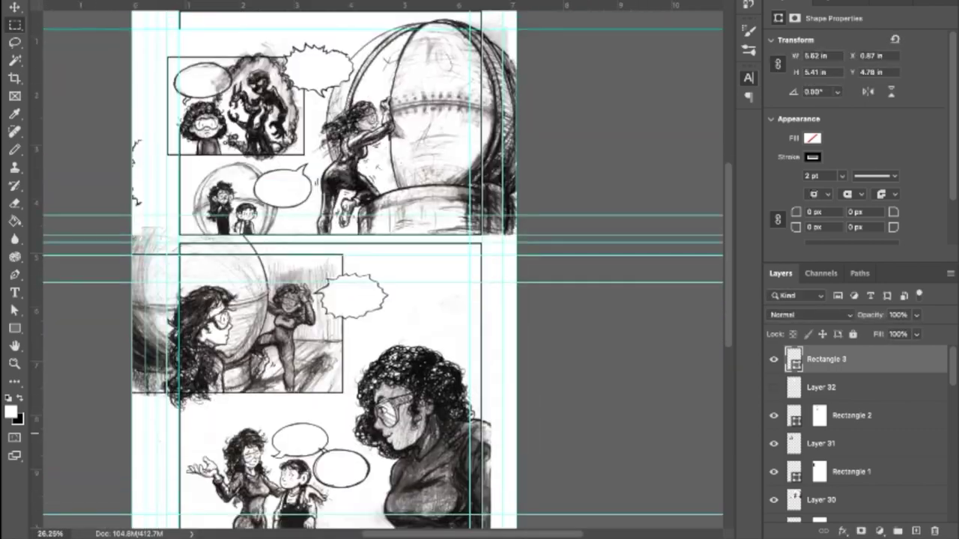
Move Rectangle 2 and Layer 31 up together toward the top frame's upper edge, and select the Layer 32 balloon
scroll(383, 269, "up", 2)
left_click(774, 415)
left_click(821, 387)
scroll(382, 270, "up", 2)
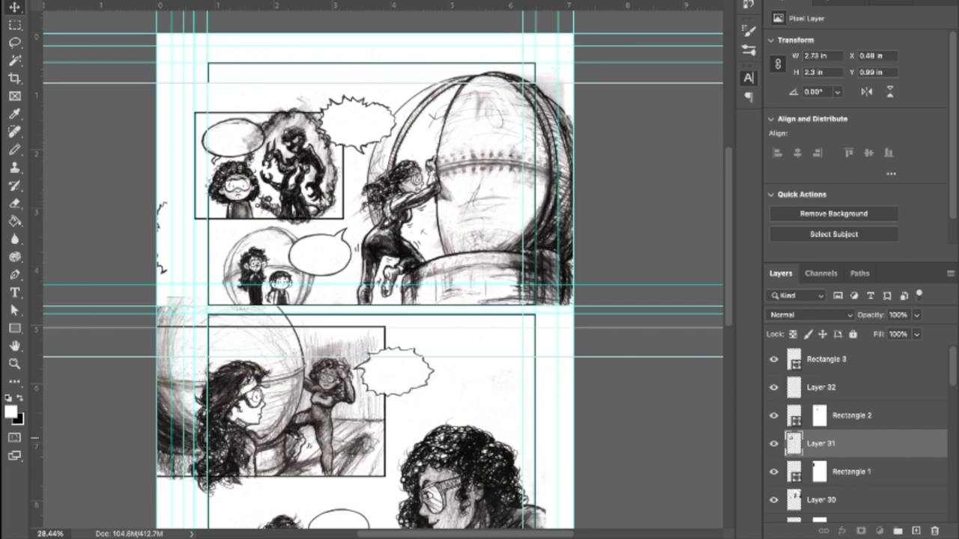
left_click(852, 415)
key("Down")
key("Down")
key("Down")
key("Down")
key("Down")
key("Down")
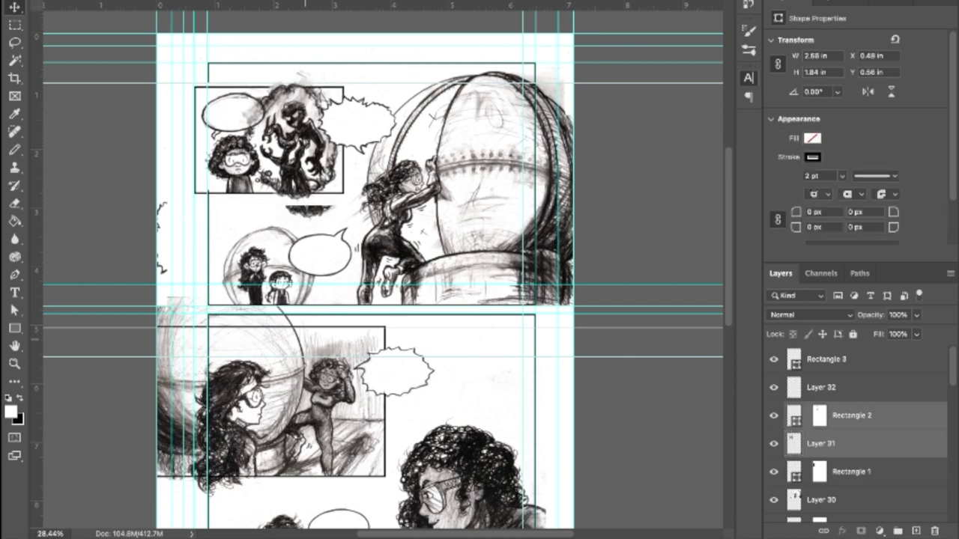
left_click(822, 387)
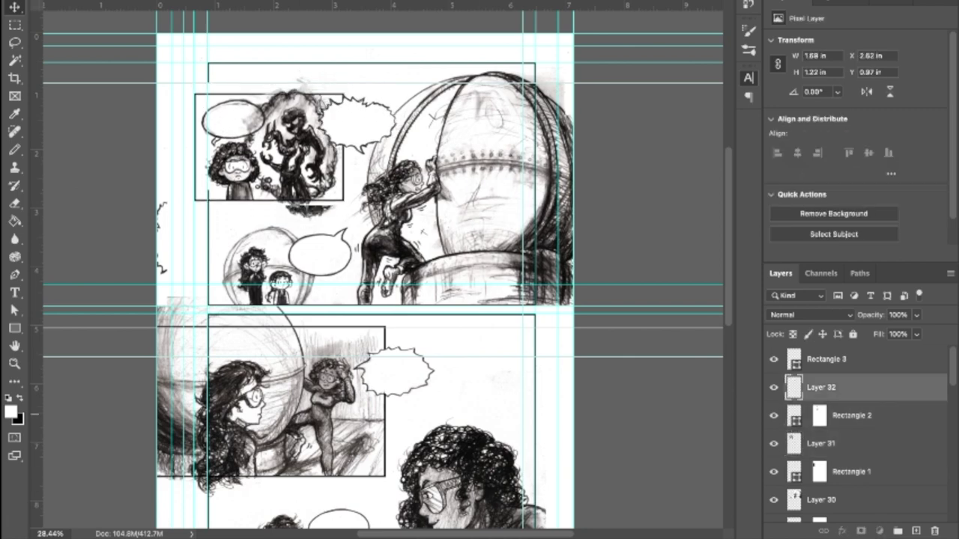
Move Rectangle 2 and Layer 31 down together so the upper inset panel sits lower within the top frame
left_click(852, 415)
key("Down")
key("Down")
key("Down")
key("Down")
key("Down")
key("Down")
key("Down")
key("Down")
key("Down")
key("Down")
key("Down")
key("Down")
key("Down")
key("Down")
key("Down")
key("Down")
key("Down")
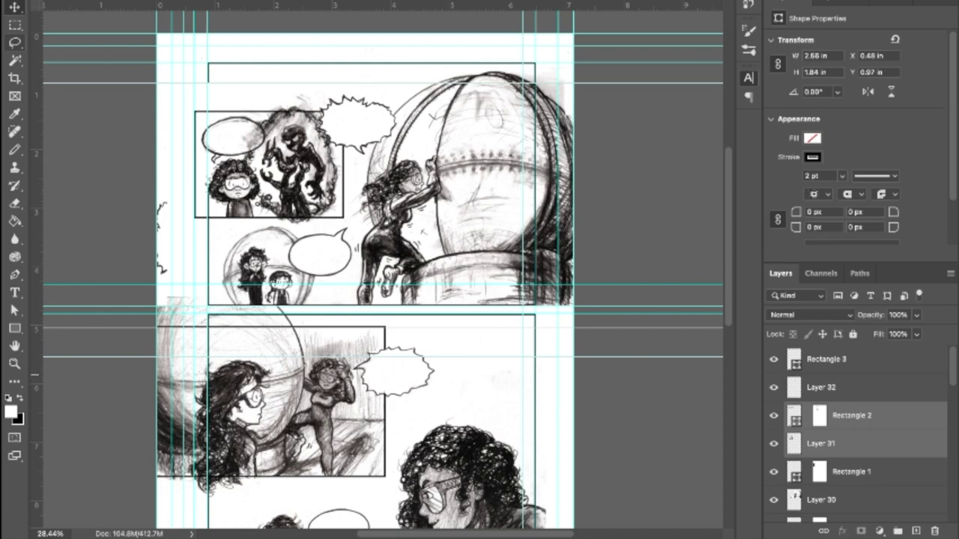
Touch up the Rectangle 2 and Rectangle 1 layer masks with black where the moved inset panel overlaps the top frame
left_click(821, 444)
left_click(819, 472)
key("b")
key("alt+bracketright")
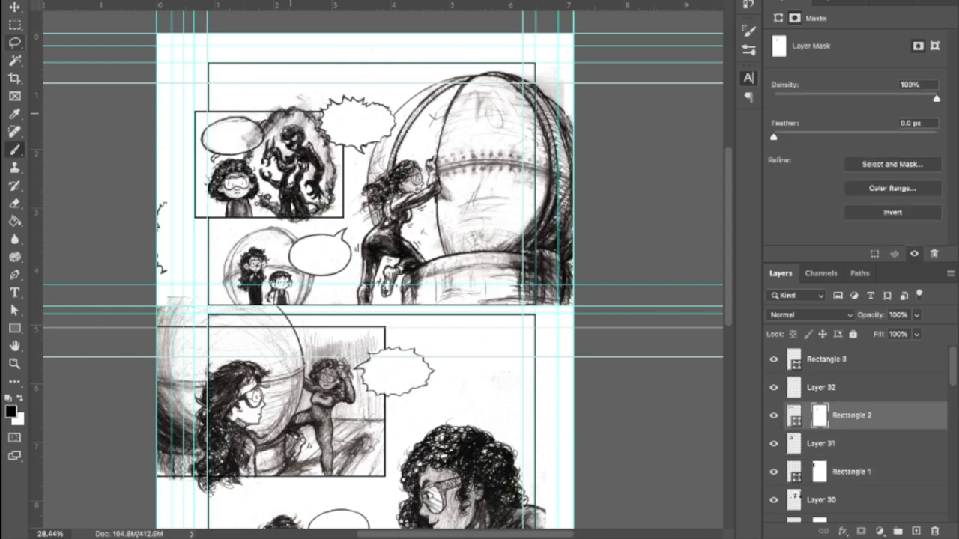
key("alt+bracketleft")
key("alt+bracketleft")
key("alt+bracketleft")
Try shifting the 124 charcoal 1 copy artwork to the right inside the lower inset panel
scroll(382, 270, "down", 1)
scroll(382, 270, "down", 1)
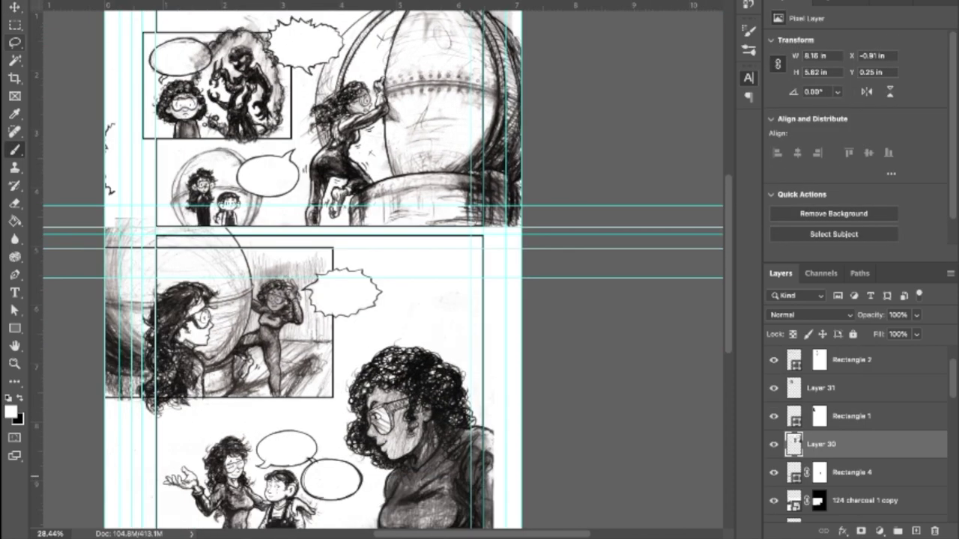
key("alt+bracketleft")
key("alt+bracketleft")
key("shift+Right")
key("shift+Right")
key("shift+Right")
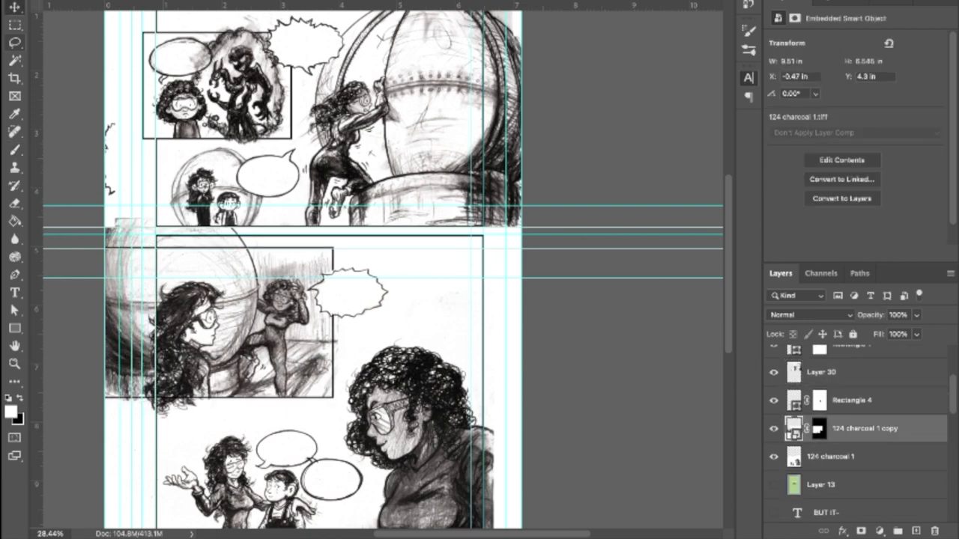
key("shift+Left")
key("shift+Left")
key("shift+Left")
Add a layer mask to Rectangle 3 and hide its left edge where it crosses the lower inset panel
key("alt+bracketright")
key("alt+bracketright")
key("alt+bracketright")
key("alt+bracketright")
key("alt+bracketright")
key("alt+bracketright")
key("alt+bracketright")
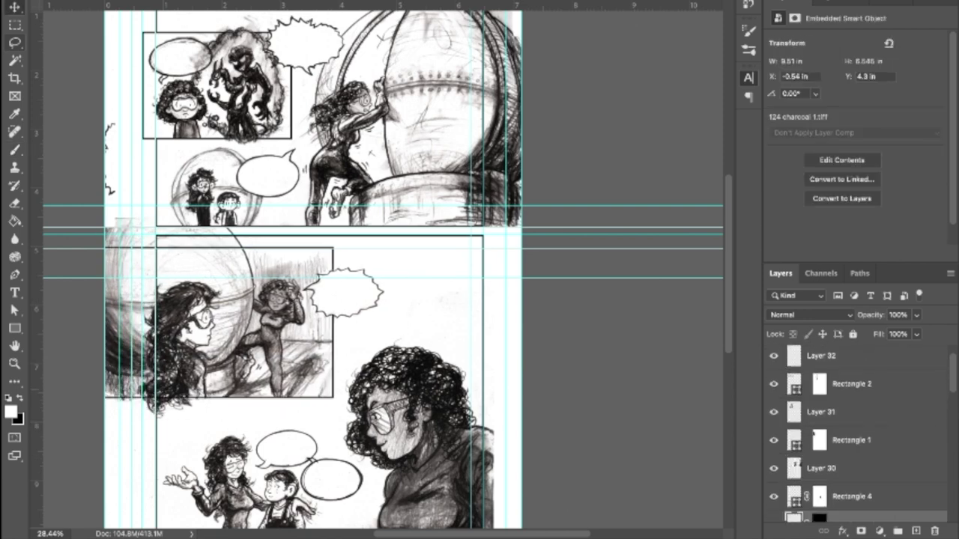
key("m")
key("b")
key("ctrl+alt+m")
key("x")
scroll(382, 269, "down", 1)
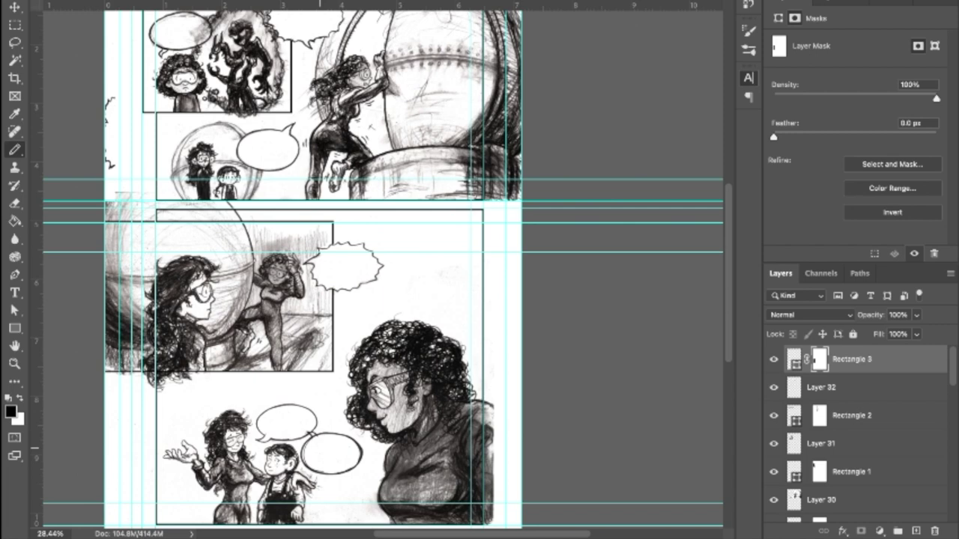
Duplicate Rectangle 3, hide the duplicate, and create a white Layer 33 covering the artwork that spills outside the main frames
scroll(382, 270, "down", 1)
key("ctrl+bracketleft")
key("ctrl+bracketleft")
key("ctrl+bracketleft")
key("ctrl+bracketleft")
key("ctrl+bracketleft")
key("ctrl+j")
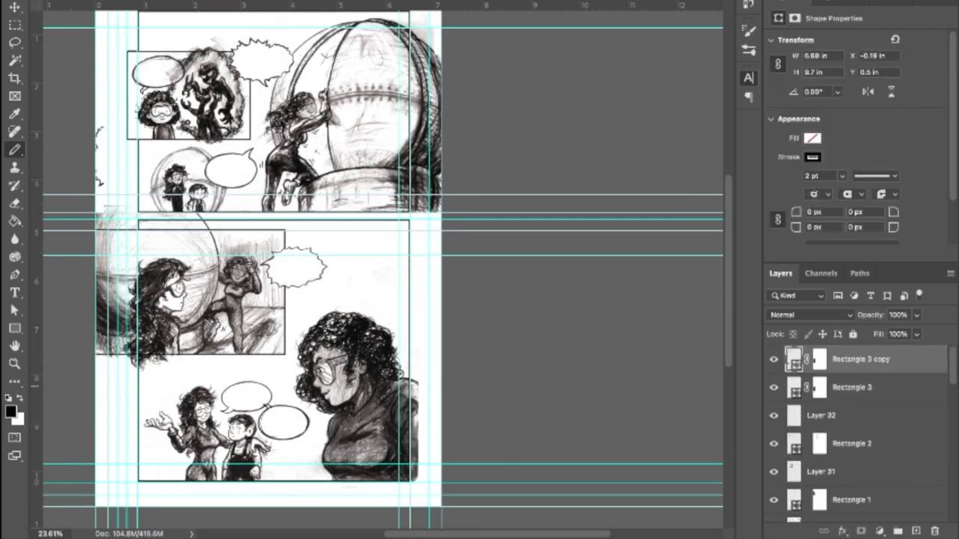
key("ctrl+shift+alt+e")
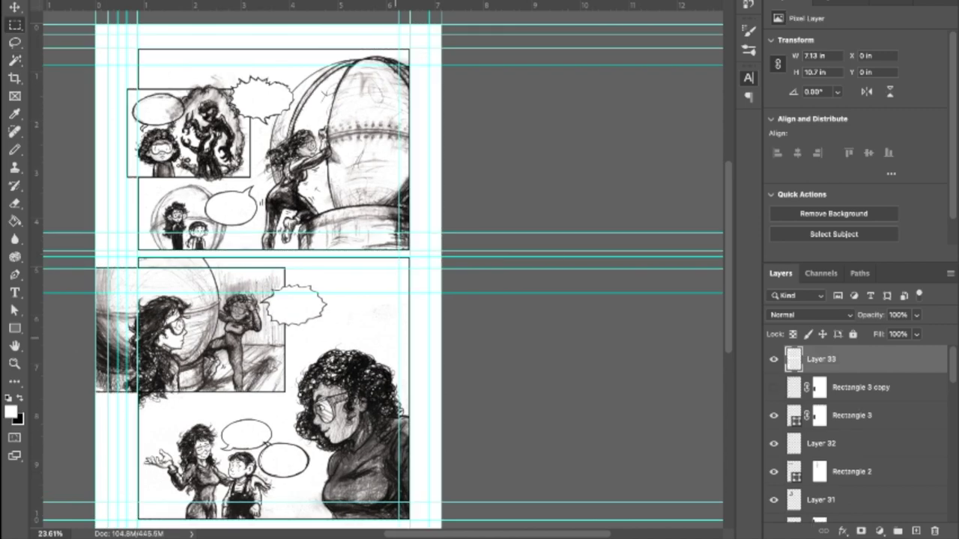
Duplicate the 124 charcoal 1 copy layer and enlarge the duplicate to give the lower panel a bigger jagged balloon
scroll(382, 270, "down", 2)
scroll(858, 435, "down", 3)
left_click(861, 425)
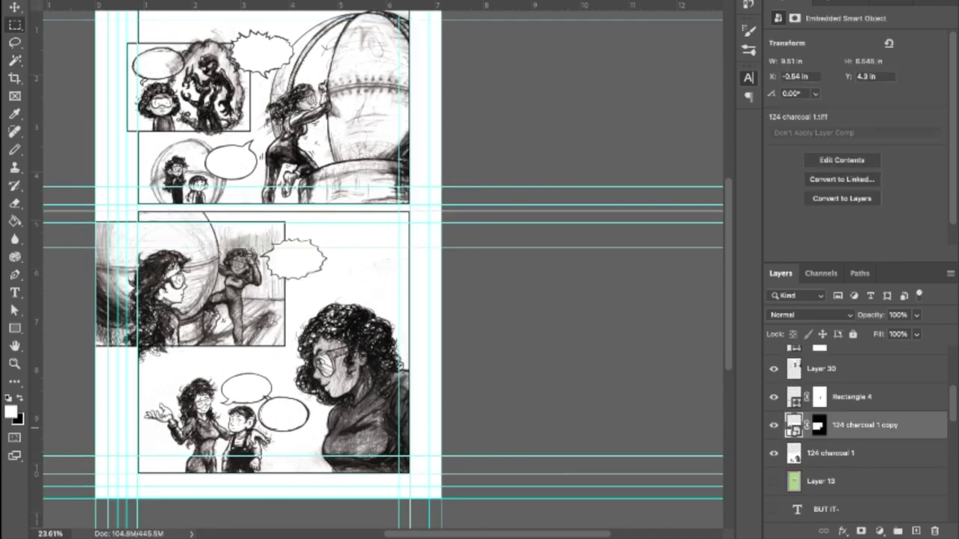
key("ctrl+j")
key("ctrl+t")
key("ctrl+minus")
key("ctrl+minus")
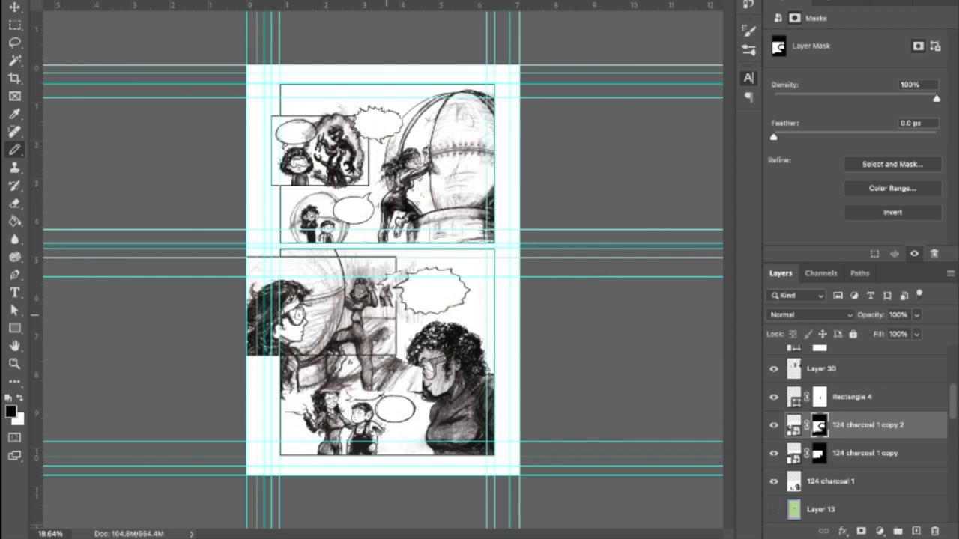
Mask 124 charcoal 1 copy 2 so that only its enlarged jagged balloon shows over the lower inset panel
scroll(395, 299, "up", 2)
scroll(396, 300, "down", 2)
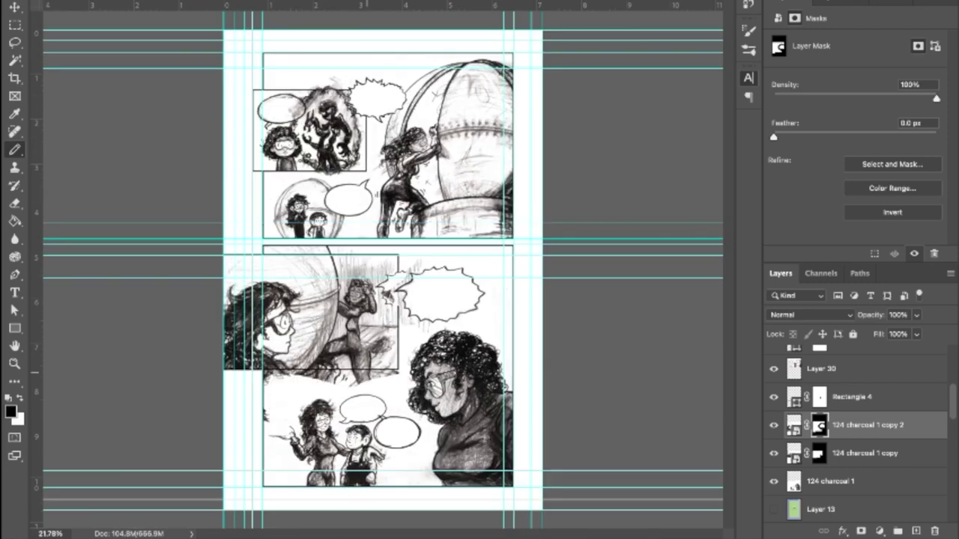
key("v")
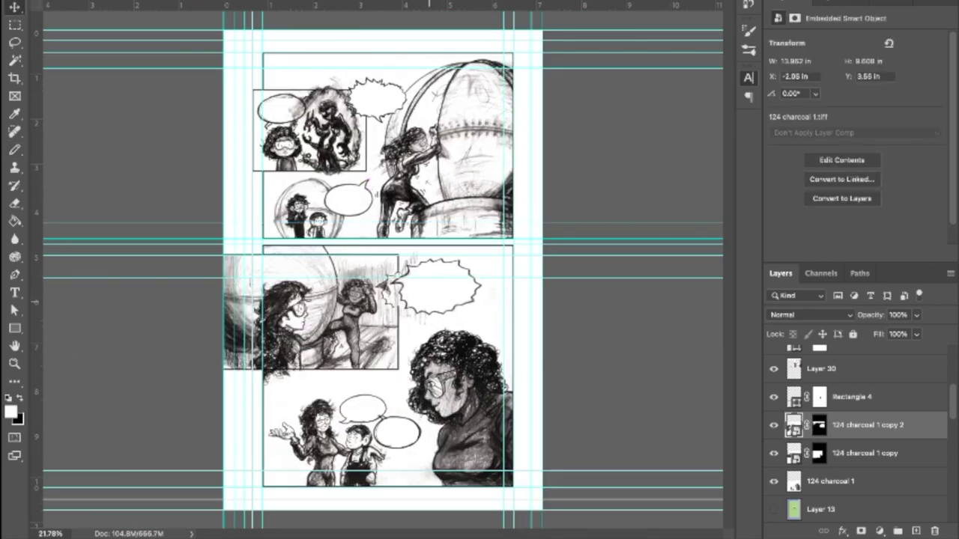
key("ctrl+backslash")
key("x")
Scale 124 charcoal 1 copy 2 to about 13.59 by 9.35 in and place it at X -2.2 and Y 3.53 in
key("shift+Right")
key("shift+Right")
key("shift+Right")
scroll(381, 269, "up", 3)
key("ctrl+2")
key("w")
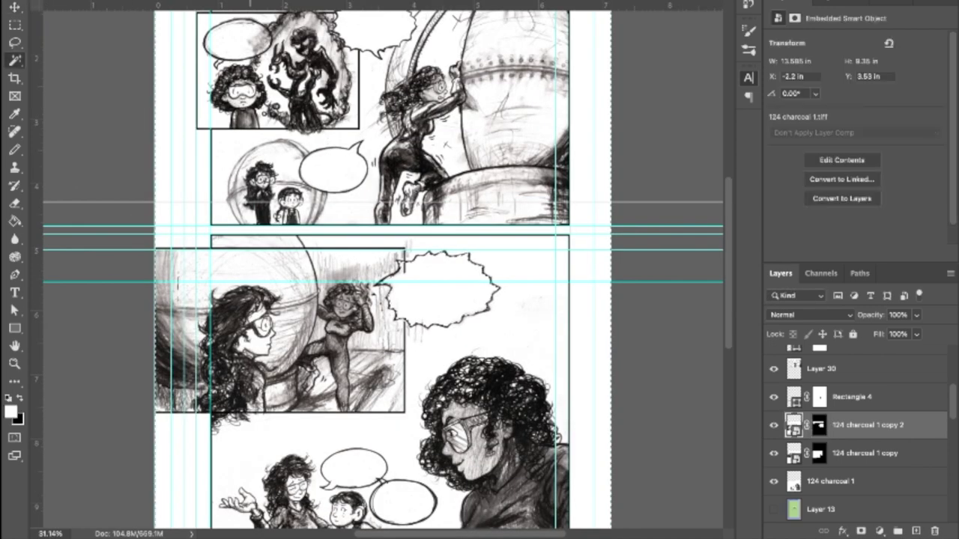
Refine the balloon mask on 124 charcoal 1 copy 2 and move the balloon down to Y 3.69 in
scroll(396, 300, "up", 4)
scroll(396, 300, "down", 3)
key("ctrl+backslash")
key("x")
key("b")
key("v")
key("shift+Right")
key("shift+Right")
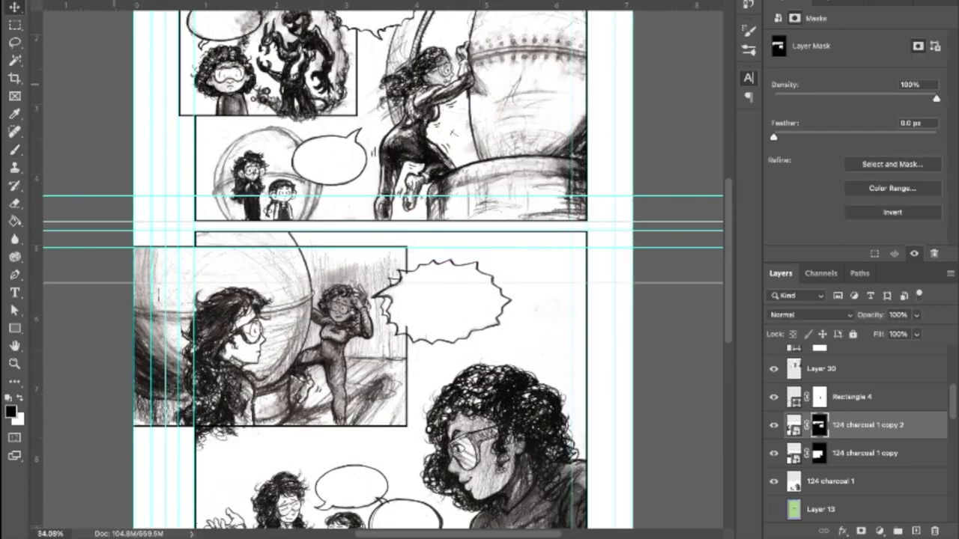
Rasterize 124 charcoal 1 copy 2 and clean up the enlarged balloon with a white brush
key("b")
scroll(396, 300, "up", 3)
key("ctrl+2")
scroll(384, 287, "down", 3)
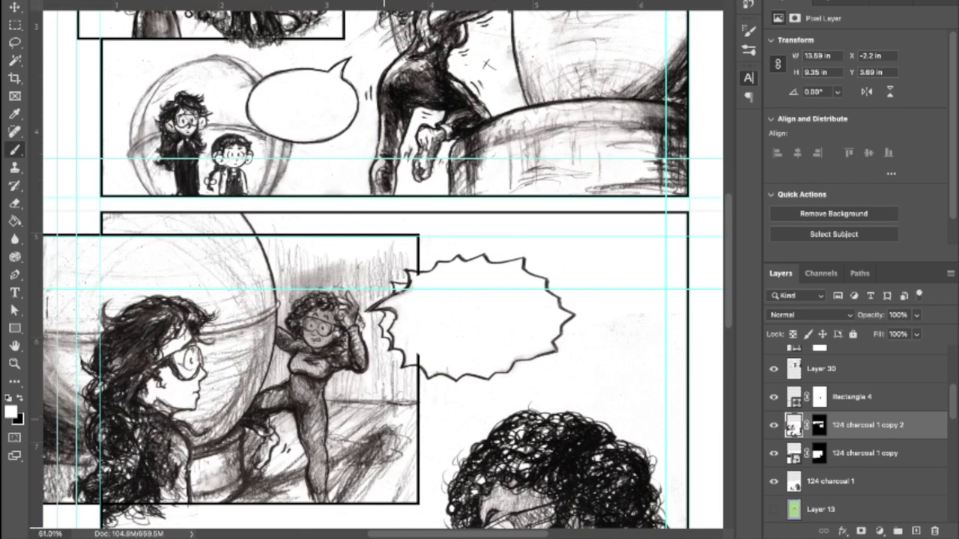
Trim the 124 charcoal 1 copy mask along the lower edge of the lower inset panel using a rectangular selection
key("alt+bracketright")
scroll(383, 288, "down", 2)
key("alt+bracketleft")
key("alt+bracketleft")
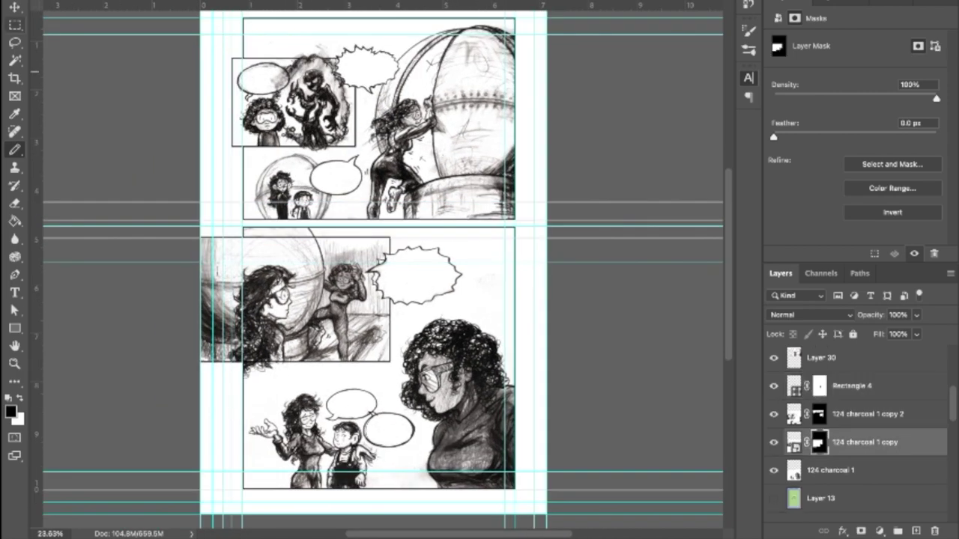
key("m")
left_click_drag(199, 362, 326, 386)
key("ctrl+d")
scroll(384, 288, "up", 1)
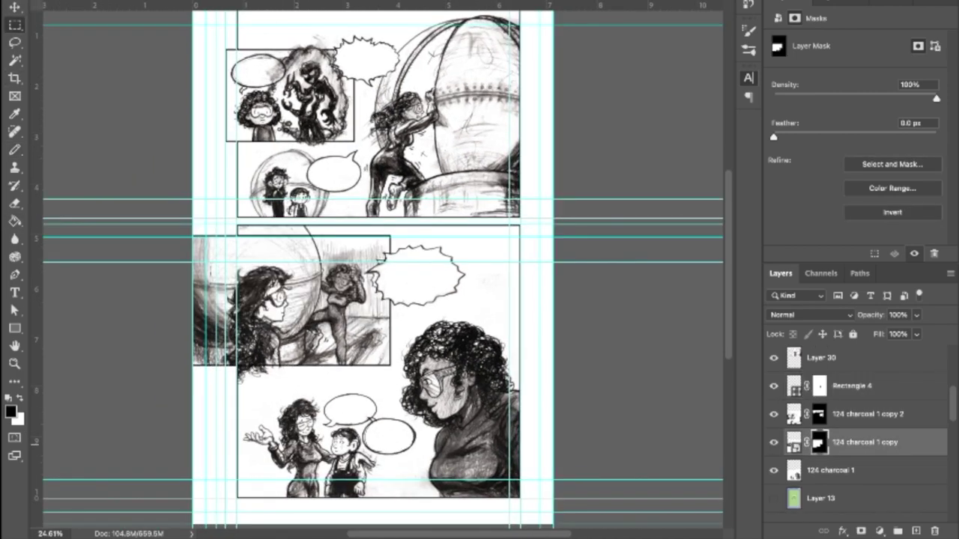
Mask Layer 33 to reveal the hair overhanging the lower inset panel, and touch up the Rectangle 3 mask beside it
key("alt+period")
key("b")
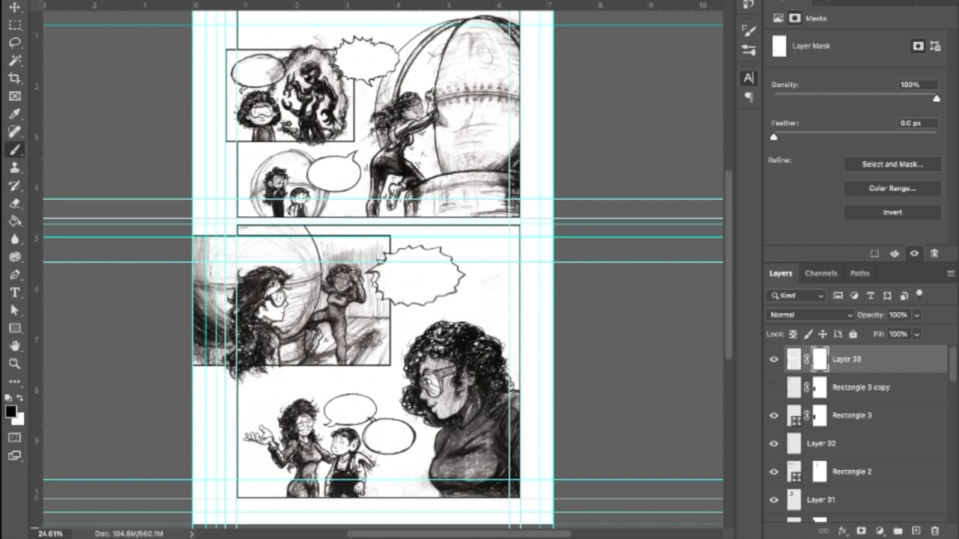
key("alt+bracketleft")
key("alt+bracketleft")
key("alt+bracketleft")
key("alt+bracketleft")
key("alt+bracketleft")
key("alt+bracketleft")
key("alt+bracketleft")
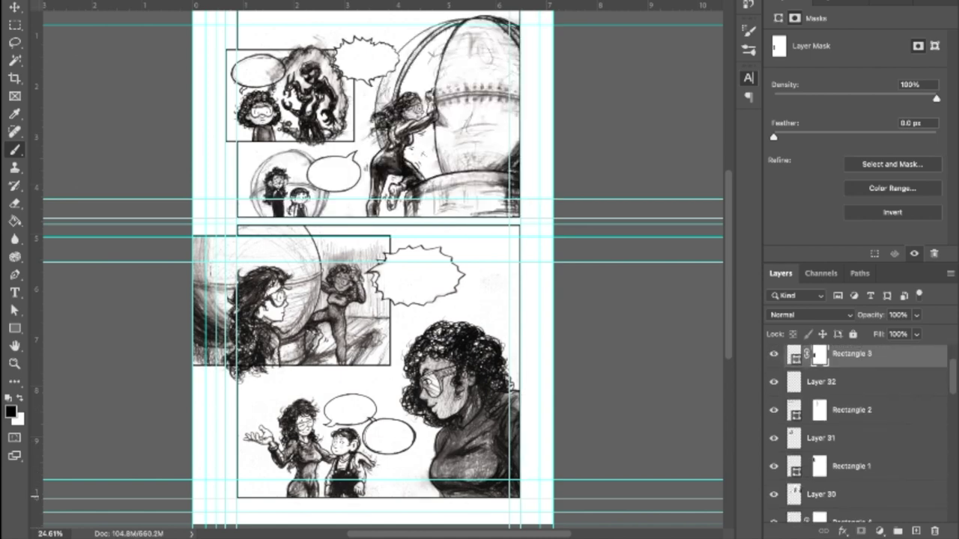
Move the 124 charcoal 1 copy artwork to X -0.48 and Y 4.32 in within the lower inset panel
scroll(383, 270, "down", 1)
key("alt+bracketleft")
key("alt+bracketleft")
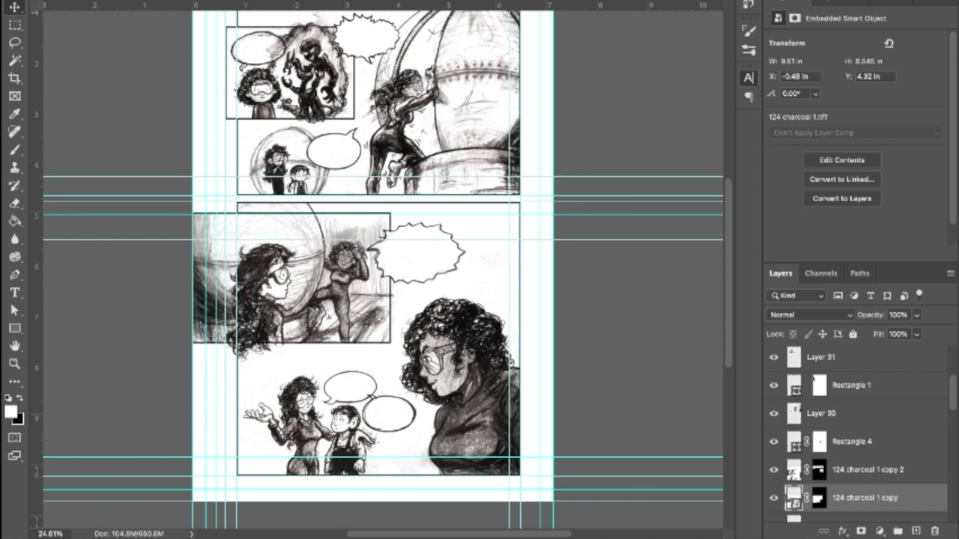
Rework the 124 charcoal 1 copy 2 mask around the jagged balloon and its tail
key("alt+bracketleft")
key("alt+bracketright")
key("alt+bracketright")
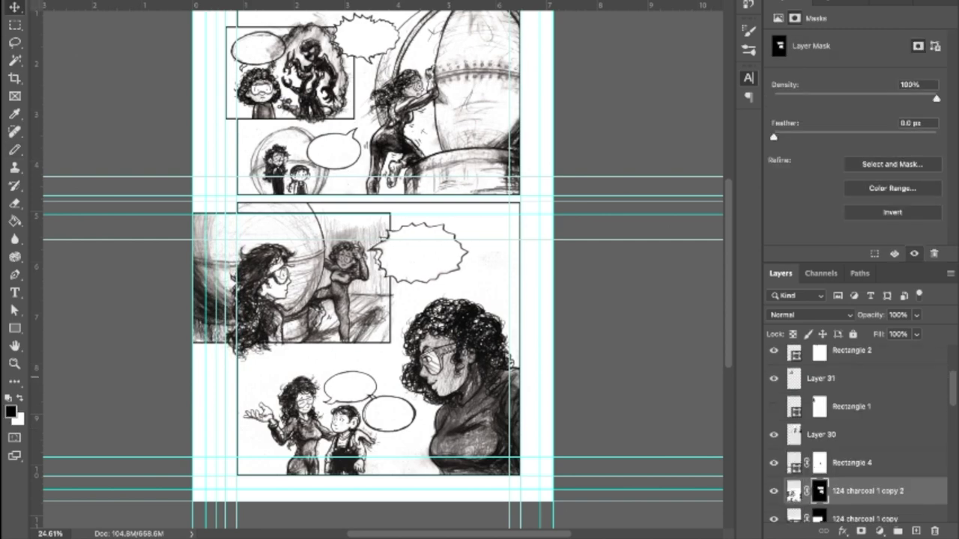
key("alt+bracketright")
key("b")
Mask out the strip of 124 charcoal 1 copy artwork above the lower inset panel's upper edge
key("alt+bracketleft")
key("alt+bracketleft")
key("m")
key("alt+bracketleft")
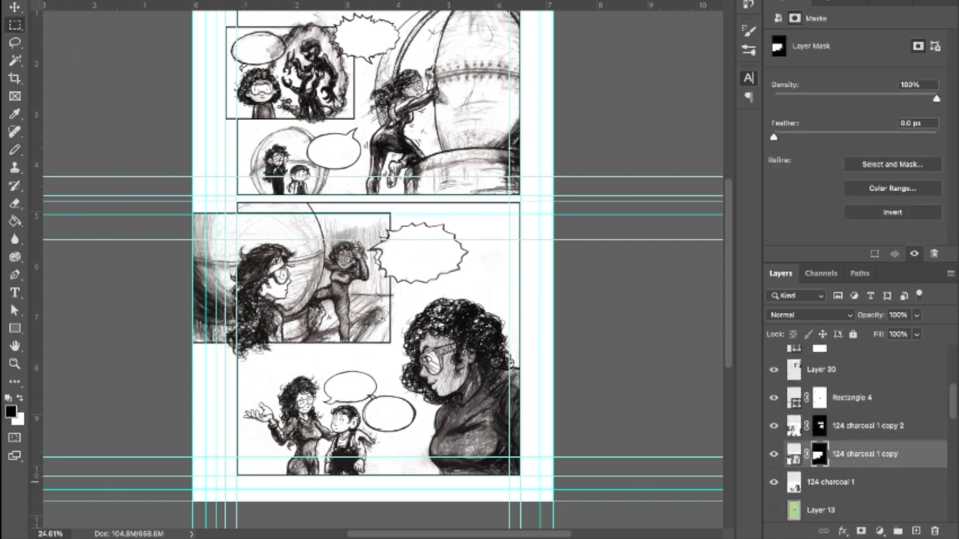
key("alt+bracketright")
scroll(373, 270, "up", 1)
key("ctrl+backslash")
key("x")
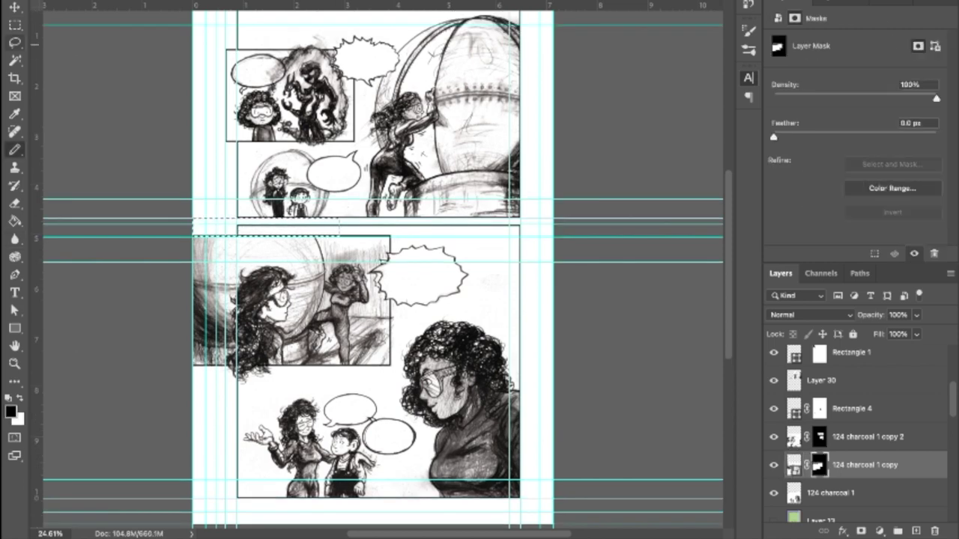
Fit the Rectangle 4 frame around the lower inset artwork with Free Transform and select the Rectangle 3 frame
scroll(446, 369, "down", 1)
key("alt+bracketright")
key("alt+bracketright")
key("x")
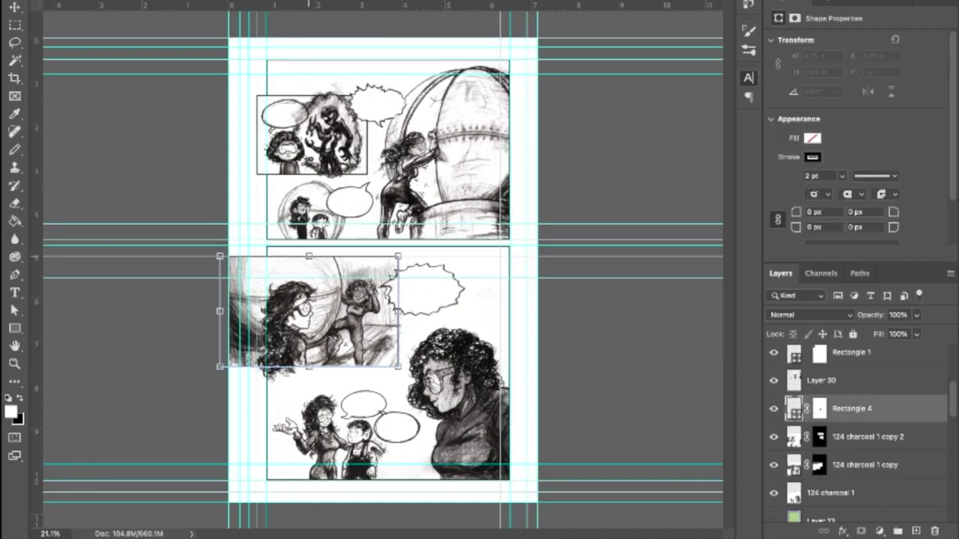
scroll(862, 435, "up", 3)
key("alt+bracketleft")
key("alt+bracketleft")
key("ctrl+bracketleft")
key("ctrl+bracketleft")
key("ctrl+bracketleft")
key("ctrl+bracketleft")
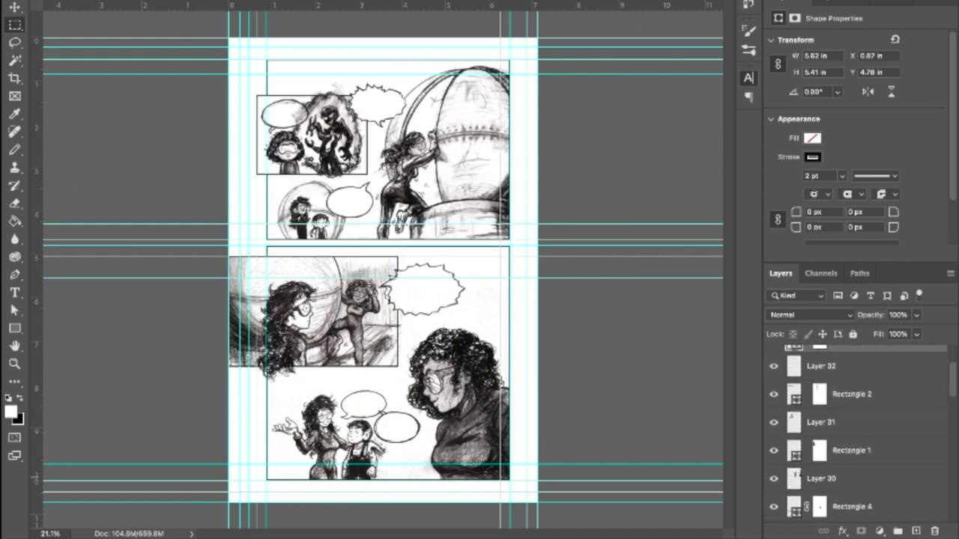
Rasterize 124 charcoal 1 copy and brush light gray over the wall along the lower inset panel's upper edge
key("alt+bracketright")
scroll(383, 270, "up", 3)
key("b")
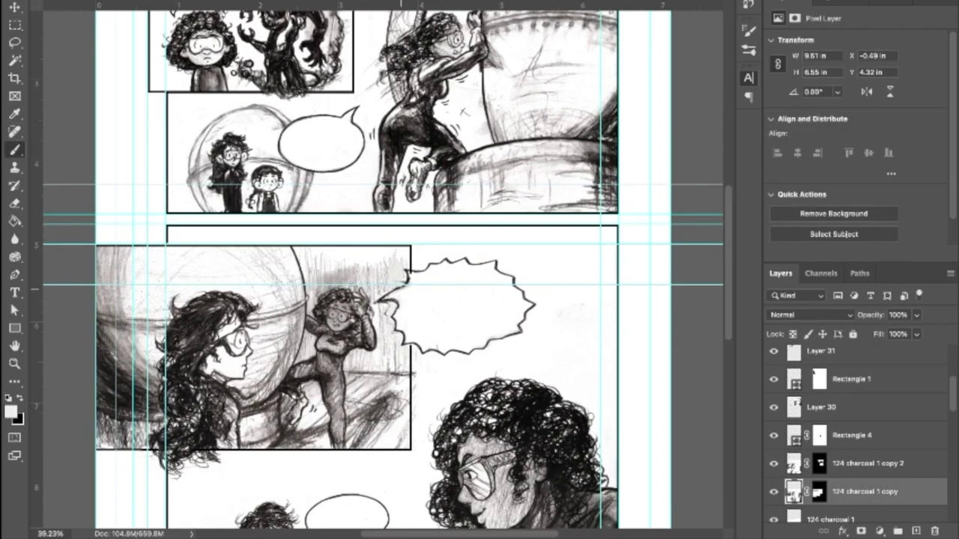
left_click_drag(389, 266, 302, 255)
Create Layer 34 above 124 charcoal 1 copy and brush faint shading across the upper part of the inset's wall
key("ctrl+shift+alt+n")
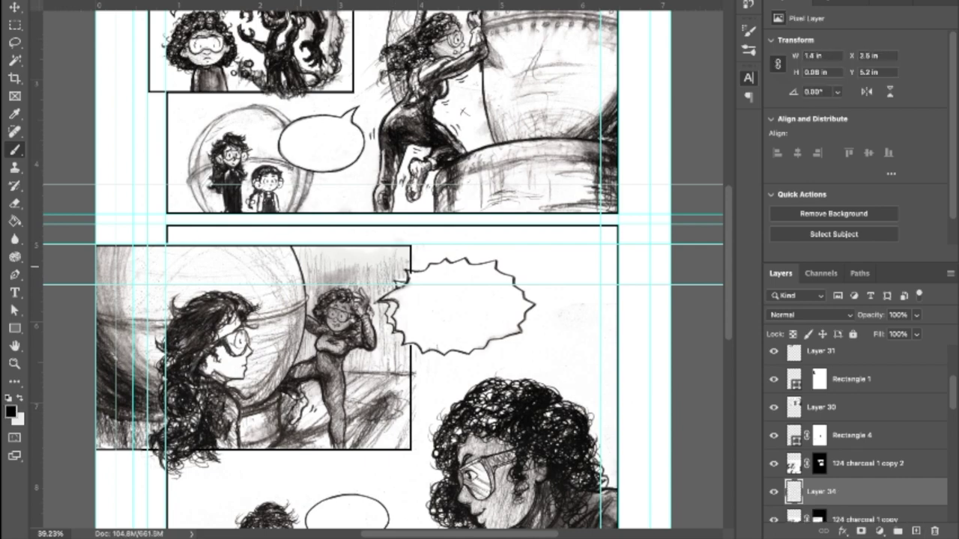
left_click_drag(409, 264, 300, 259)
scroll(362, 221, "down", 3)
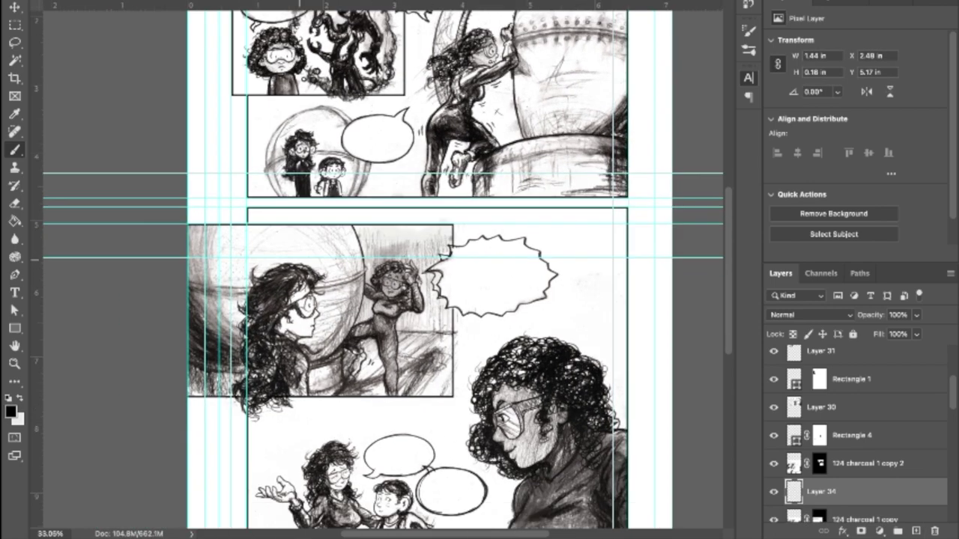
Try lowering the upper edge of the Rectangle 4 frame on the lower inset panel
key("alt+bracketright")
key("alt+bracketright")
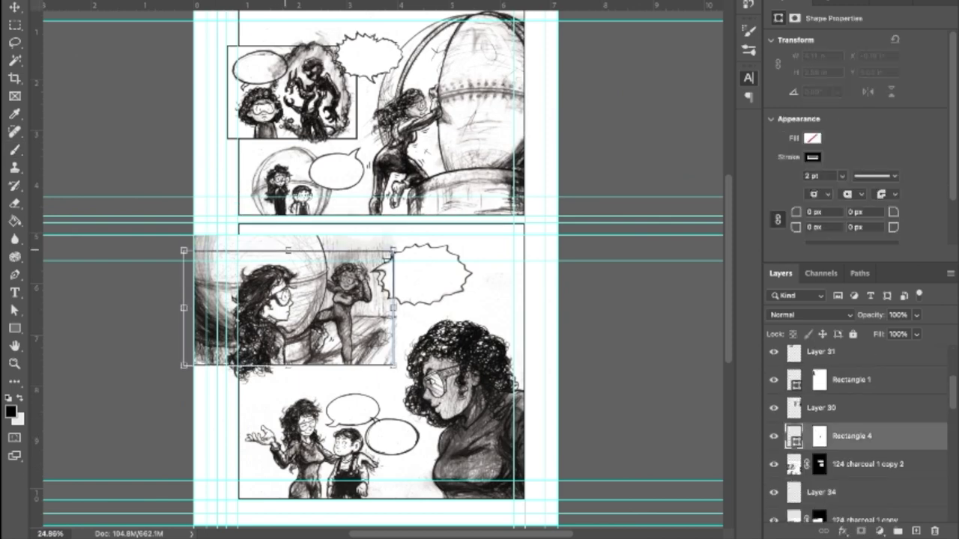
scroll(374, 269, "right", 1)
key("alt+bracketleft")
key("alt+bracketleft")
Paint a dark gray band across the top of the inset's wall on Layer 34 and erase the spill above the frame
scroll(383, 308, "up", 2)
left_click_drag(259, 213, 348, 213)
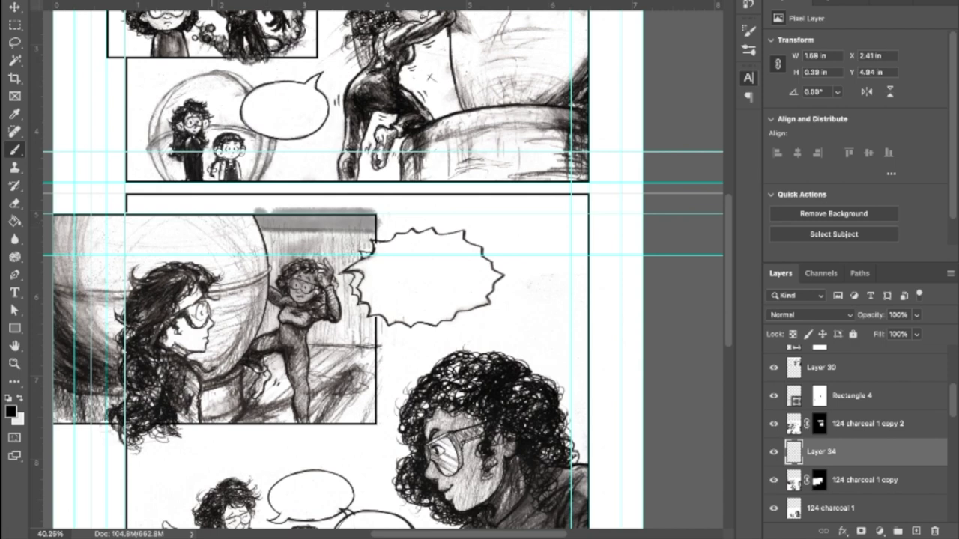
left_click_drag(258, 224, 375, 218)
key("e")
key("m")
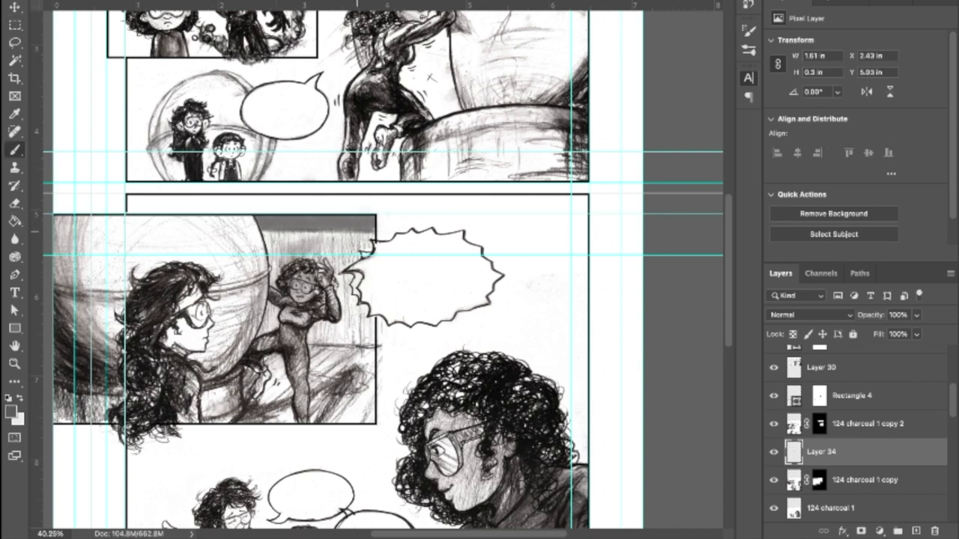
Brush textured gray shading over the band, wall and floor around the kicking figure on Layer 34
left_click_drag(251, 213, 303, 224)
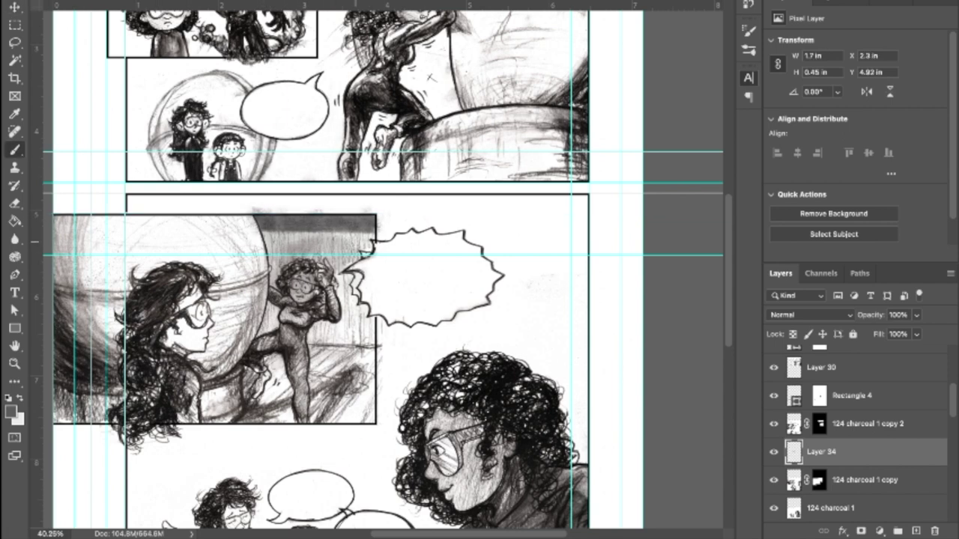
mouse_move(330, 374)
left_mouse_down()
mouse_move(353, 420)
mouse_move(345, 337)
mouse_move(352, 427)
mouse_move(345, 329)
left_mouse_up()
left_click_drag(345, 420, 368, 352)
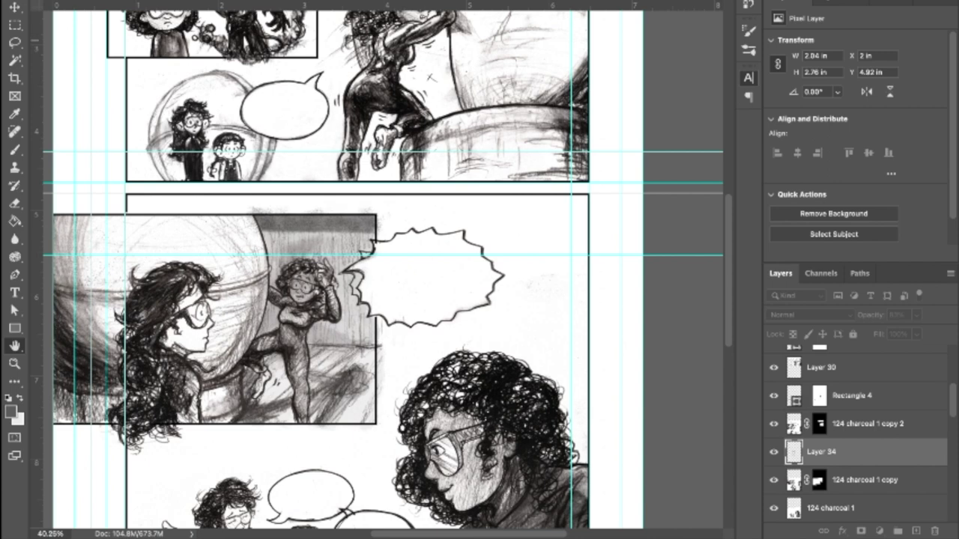
Select 124 charcoal 1 copy and toggle its visibility to check the shaded lower inset panel
key("alt+bracketleft")
key("ctrl+comma")
key("ctrl+comma")
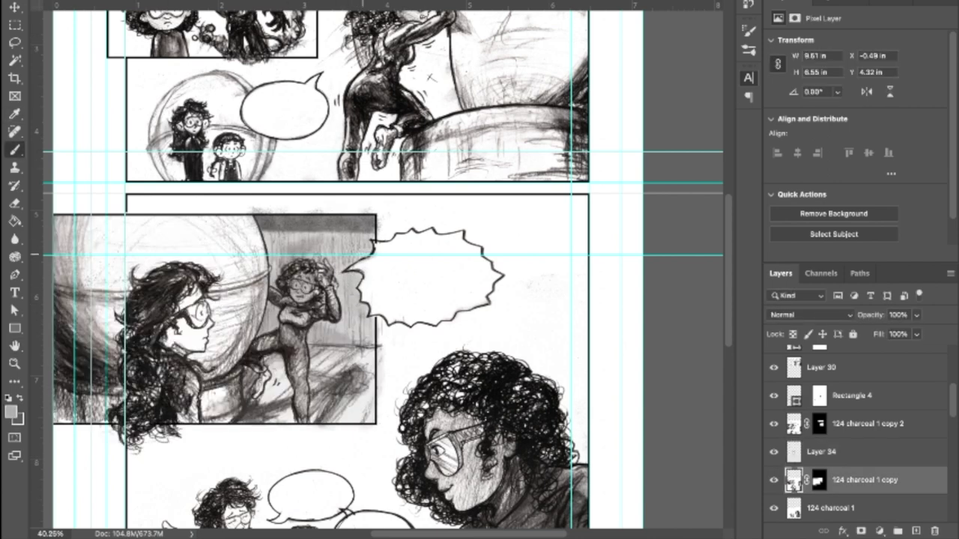
scroll(397, 262, "down", 1)
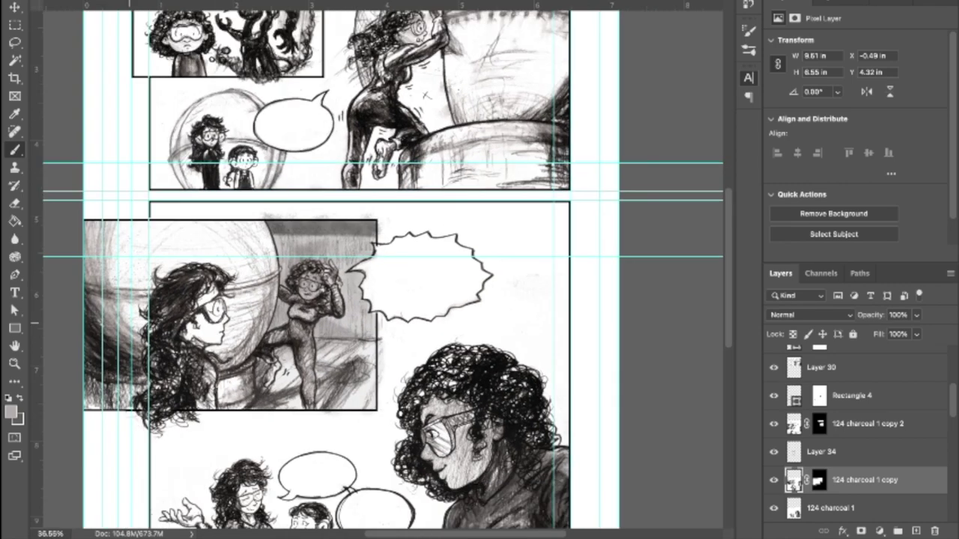
Check the inset with its charcoal drawing hidden, restore the drawing, and clear the Layer 34 shading that spills below the frame
key("ctrl+comma")
key("ctrl+z")
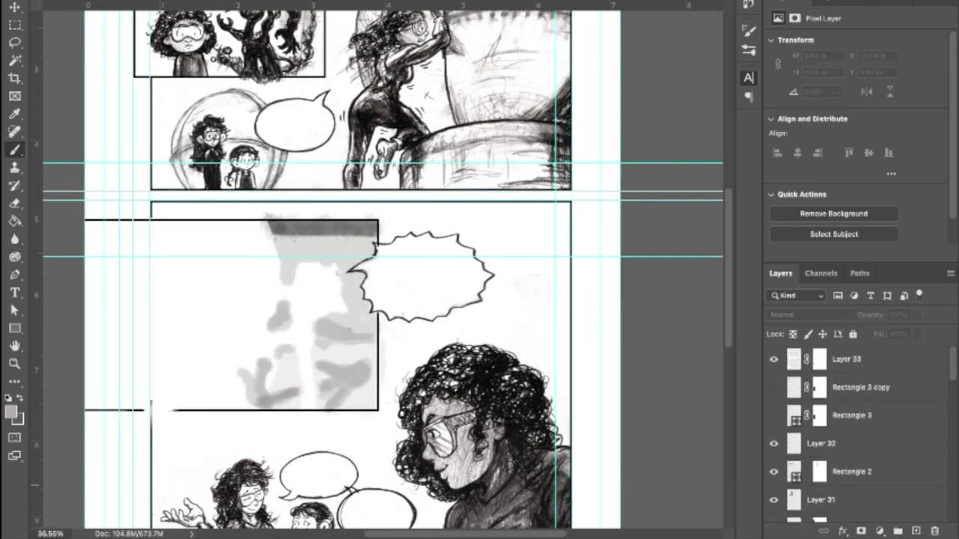
key("m")
key("ctrl+z")
key("ctrl+z")
key("ctrl+z")
key("ctrl+z")
key("ctrl+z")
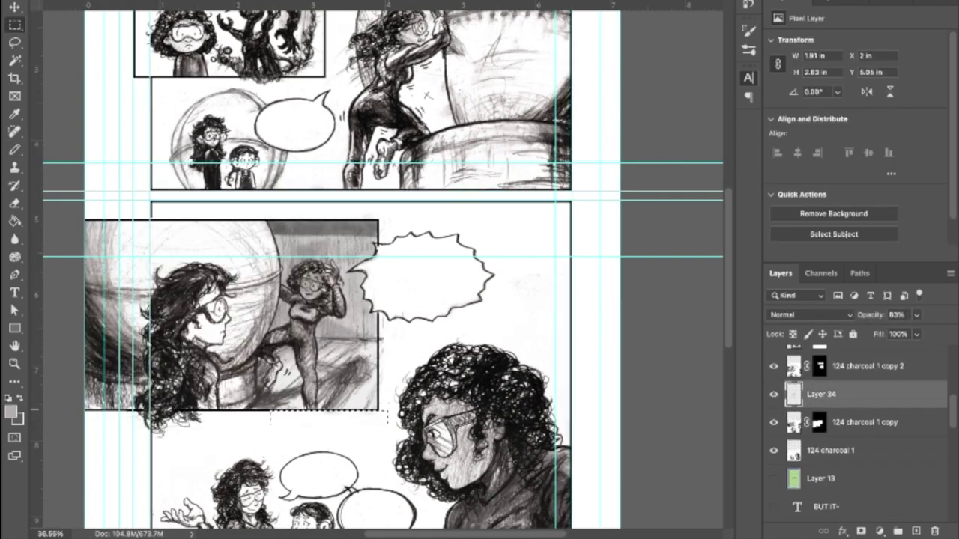
key("ctrl+z")
key("ctrl+z")
key("ctrl+z")
key("ctrl+z")
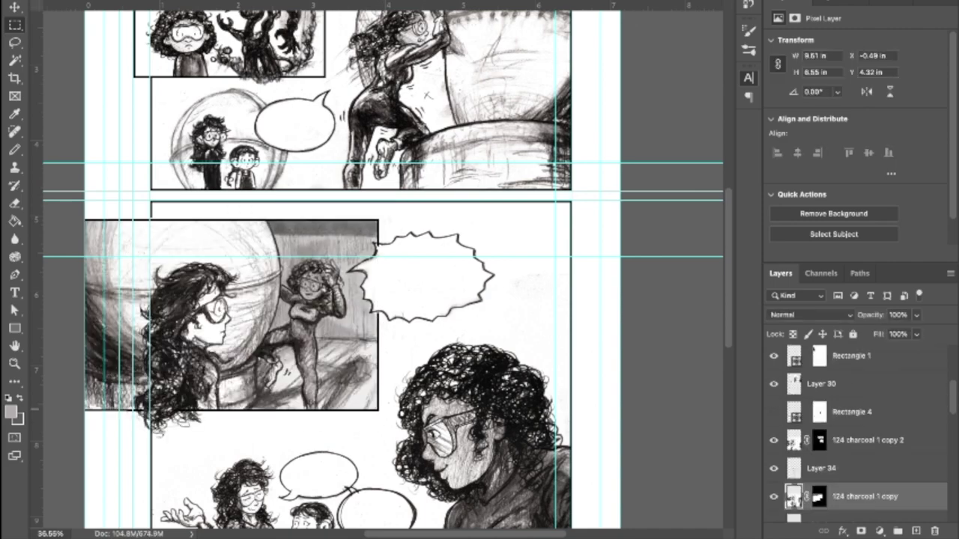
Touch up the Rectangle 4 mask along the lower inset's frame and select the 124 charcoal 1 copy layer
scroll(420, 300, "up", 3)
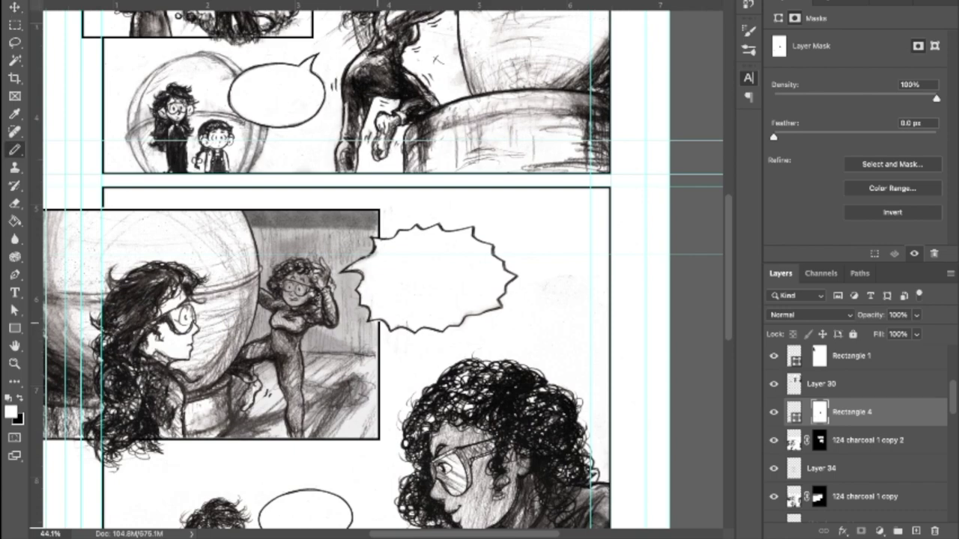
scroll(379, 270, "down", 1)
left_click(821, 468)
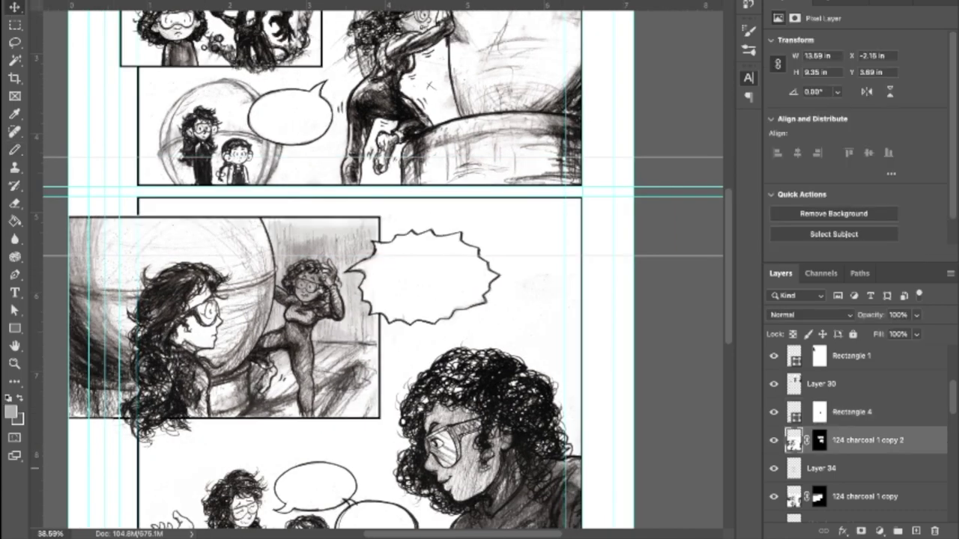
left_click(861, 496)
key("m")
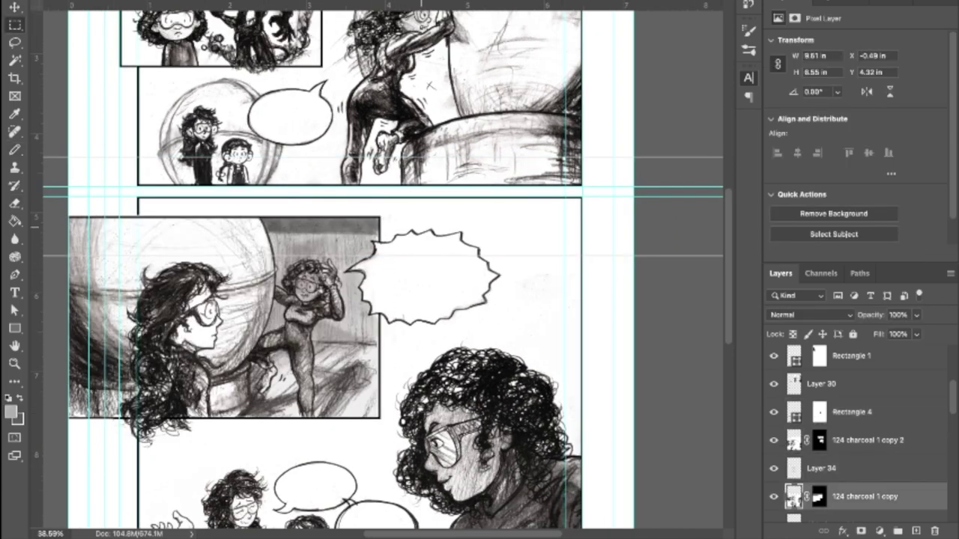
Add a new white-filled layer directly beneath the 124 charcoal 1 drawing
scroll(379, 270, "up", 2)
scroll(379, 270, "down", 3)
scroll(854, 434, "down", 1)
scroll(379, 270, "up", 3)
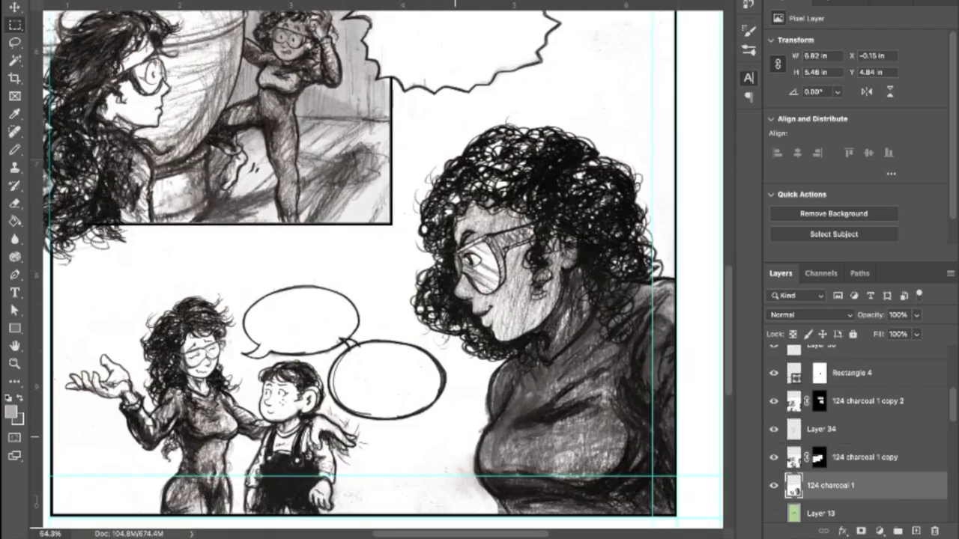
left_click(915, 531)
key("g")
key("alt+bracketright")
Copy the two lower speech balloons to their own layer, shift them slightly, and paint out the original outlines on 124 charcoal 1
key("l")
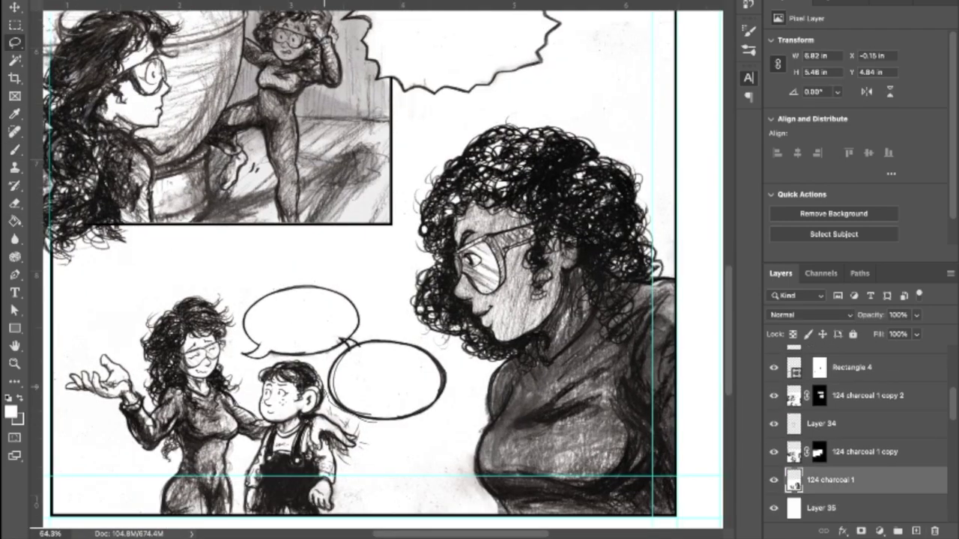
key("ctrl+j")
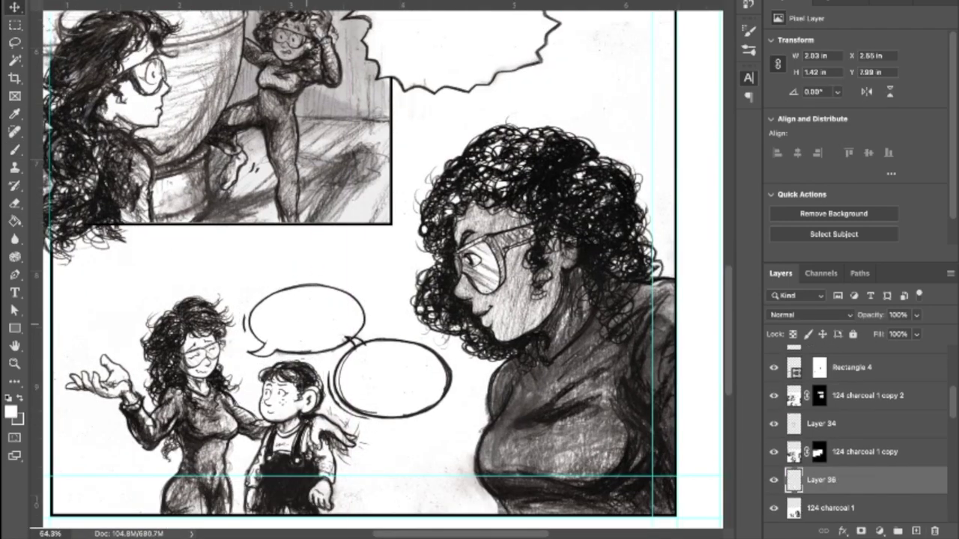
key("p")
key("b")
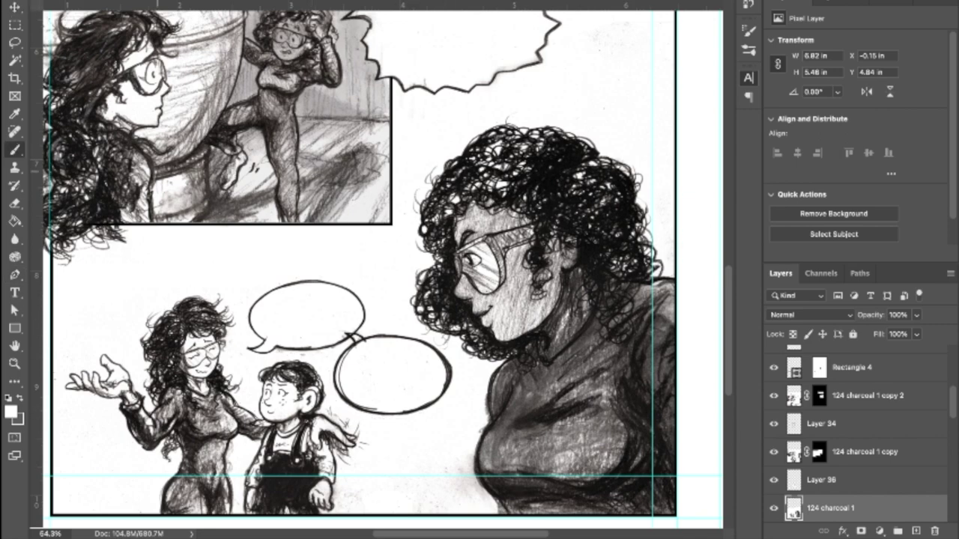
key("alt+bracketright")
Paint white over the overlapping lines where the two lower balloons connect and clean the stray marks around their outlines
scroll(375, 262, "up", 2)
scroll(384, 270, "up", 3)
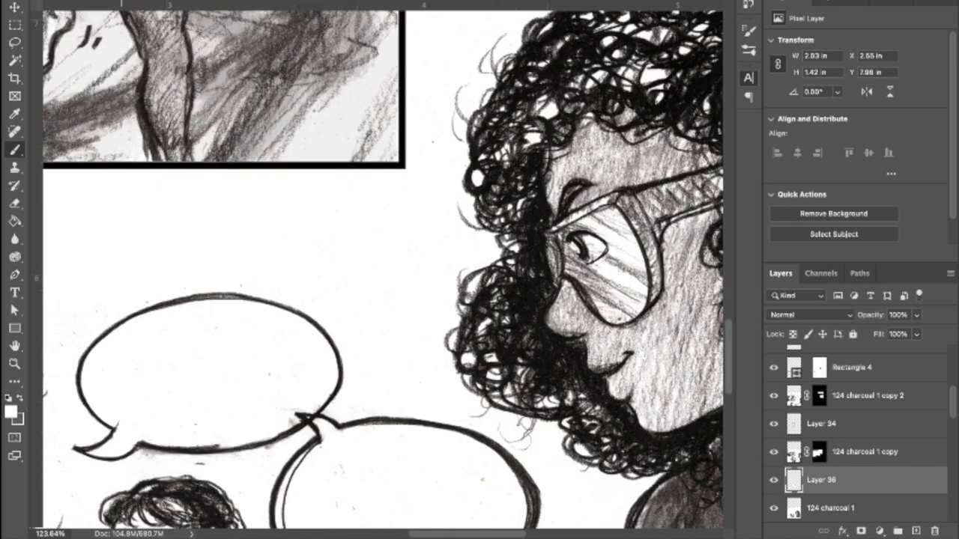
scroll(402, 221, "down", 2)
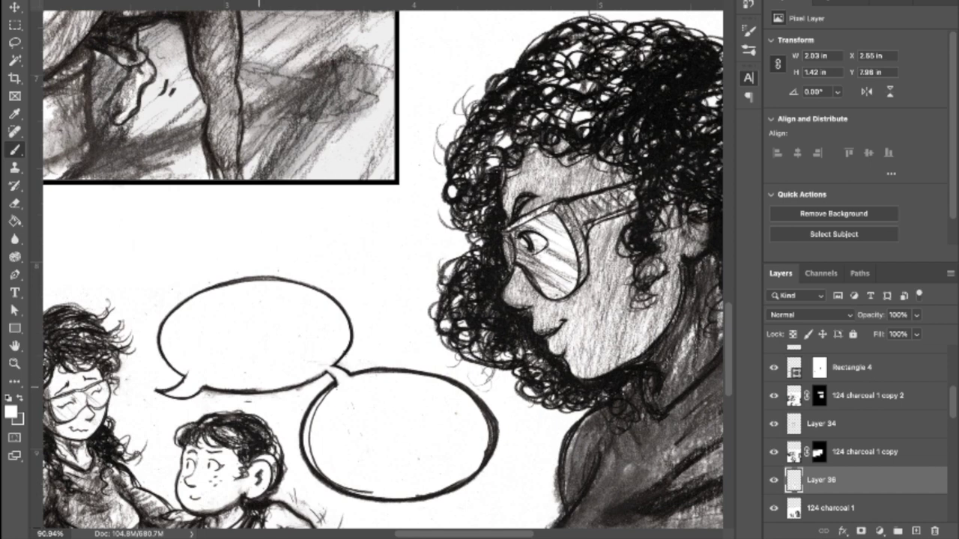
scroll(381, 270, "down", 1)
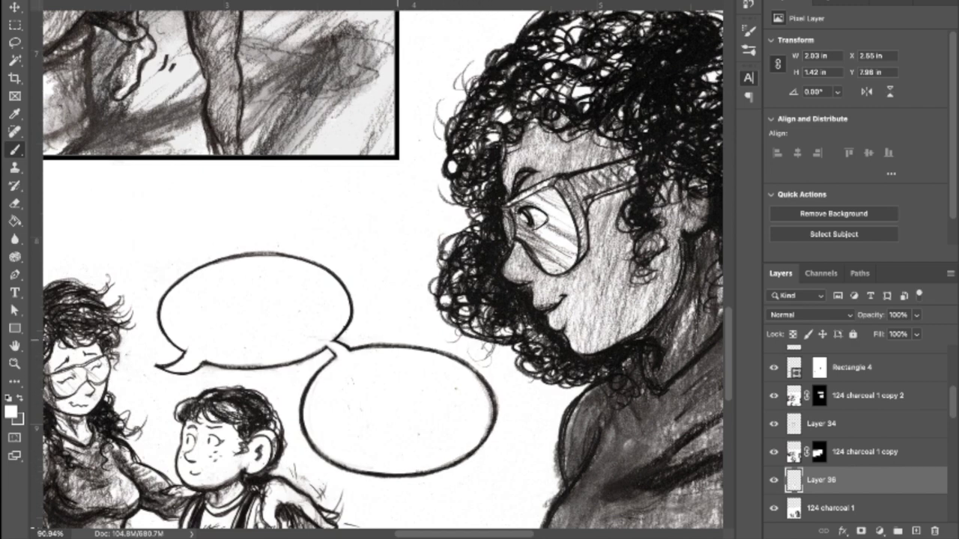
Bring the blue violet copy Overlay layer to the top of the layer stack to tint the whole page
scroll(382, 270, "down", 6)
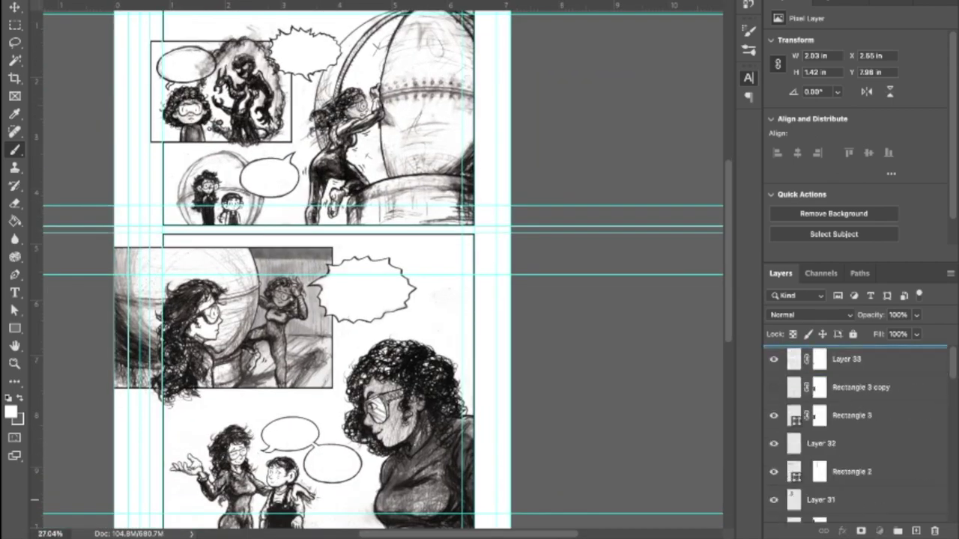
left_click_drag(854, 346, 854, 352)
scroll(382, 270, "down", 2)
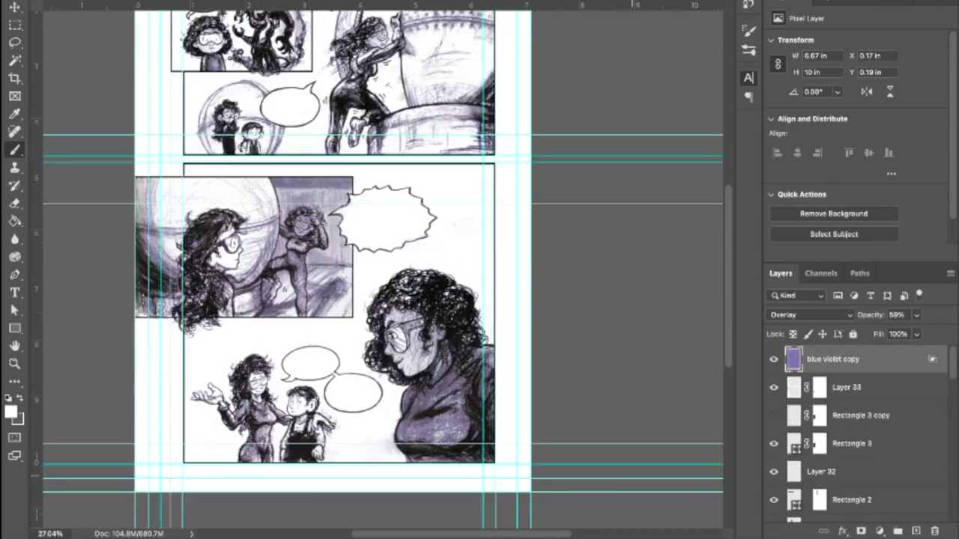
key("b")
Place the blue violet copy tint layer beneath Layer 33 and above the panel frames
scroll(861, 430, "down", 3)
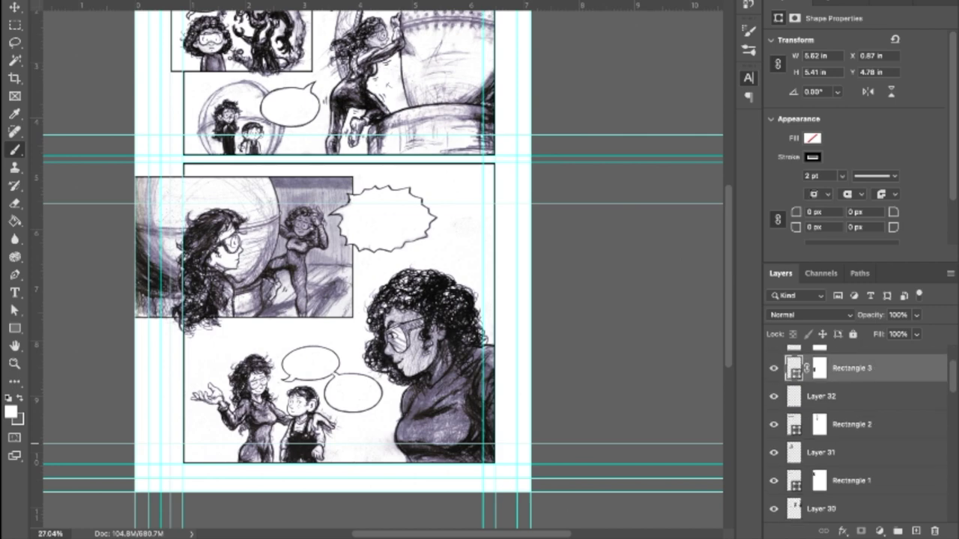
key("ctrl+j")
left_click(830, 472)
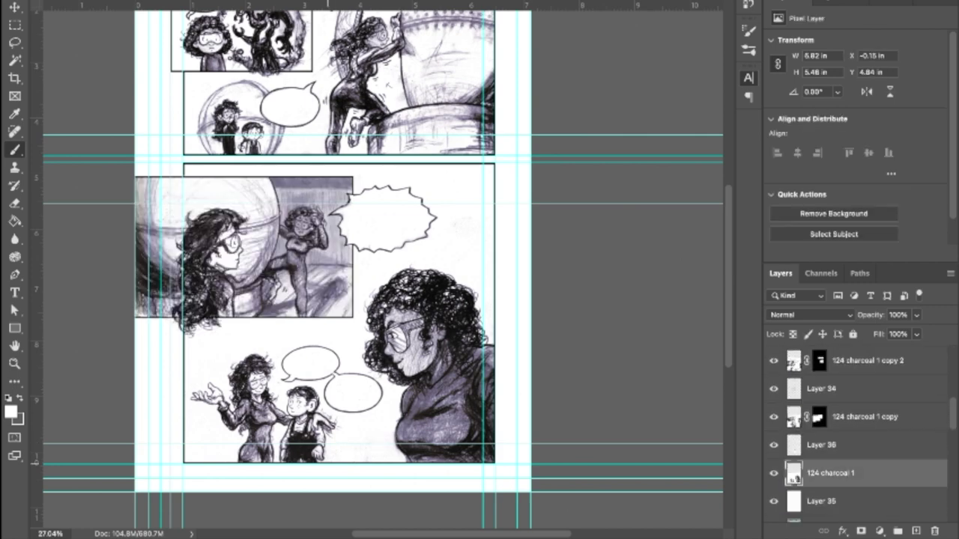
scroll(858, 431, "up", 3)
left_click(834, 387)
key("ctrl+j")
key("ctrl+z")
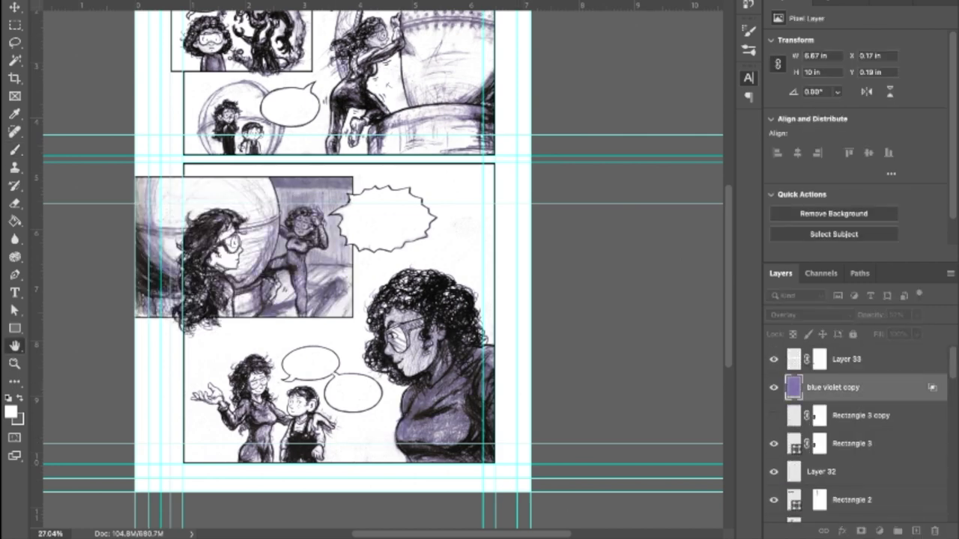
Bring the "WELL, THE COMPUTER" dialogue text layer to the front of the stack, over the first balloon
scroll(862, 431, "down", 3)
left_click(854, 424)
key("ctrl+shift+bracketright")
scroll(428, 270, "up", 3)
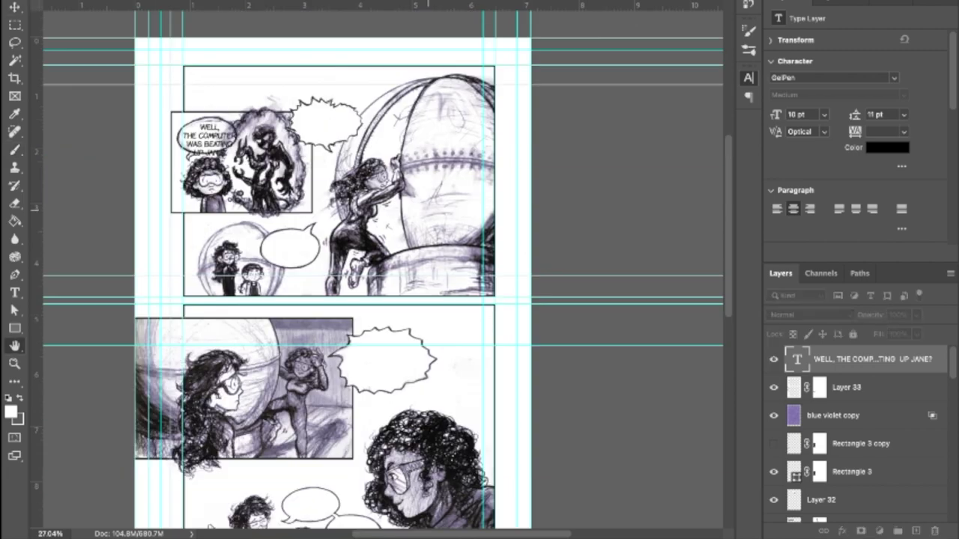
Replace the first balloon's dialogue with "INTERRUPTED?" and position the lettering inside the balloon
scroll(383, 270, "up", 2)
key("ctrl+a")
type("INTERRUPTED?")
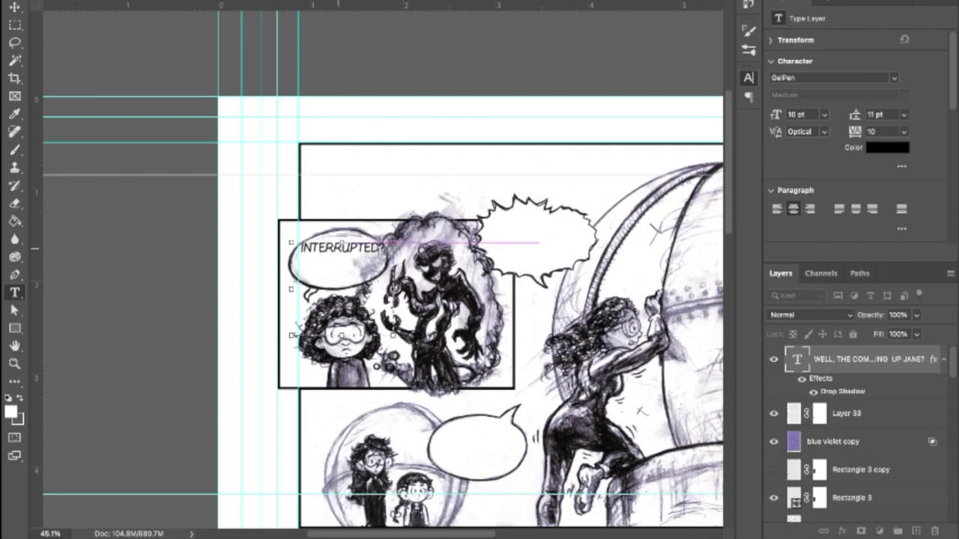
key("ctrl+Return")
Break the first balloon's lettering into two lines, "INTER..." and "...RUPTED?", at 11 pt with tracking of 25
left_click(340, 260)
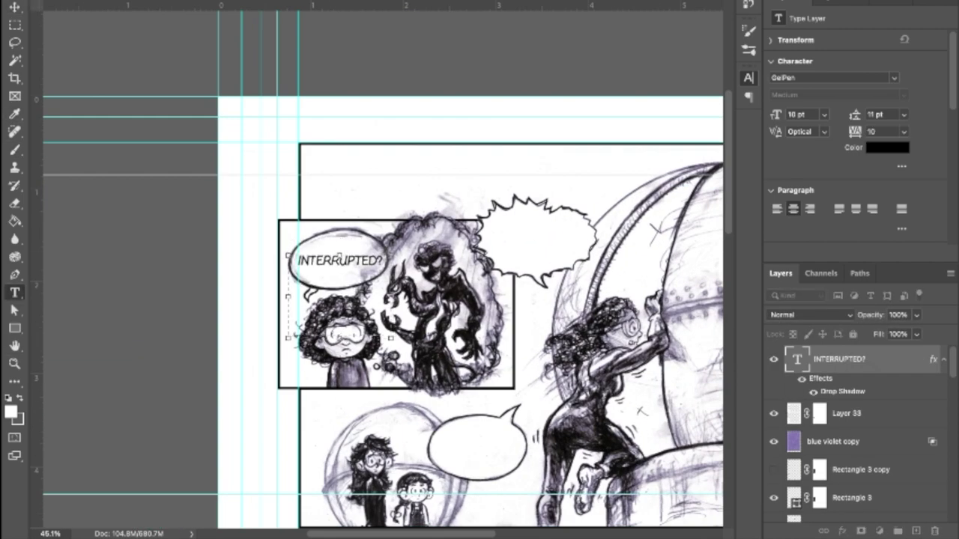
key("ctrl+Return")
key("Return")
key("ctrl+shift+period")
left_click(338, 260)
key("Return")
key("alt+Right")
left_click_drag(347, 255, 360, 254)
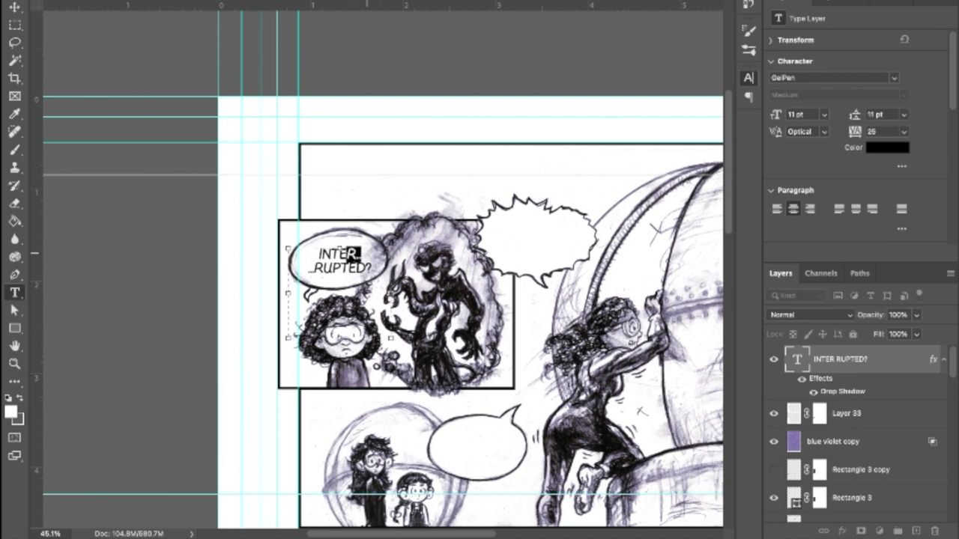
type("...")
key("ctrl+Return")
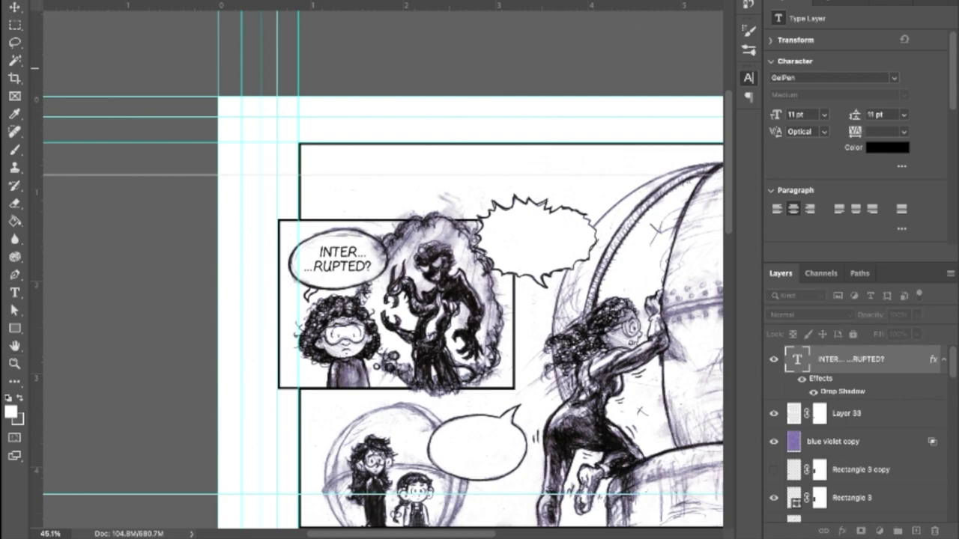
Set the first balloon's lettering to 12 pt leading and try a 10 pt font size
scroll(384, 271, "down", 4)
scroll(378, 267, "up", 3)
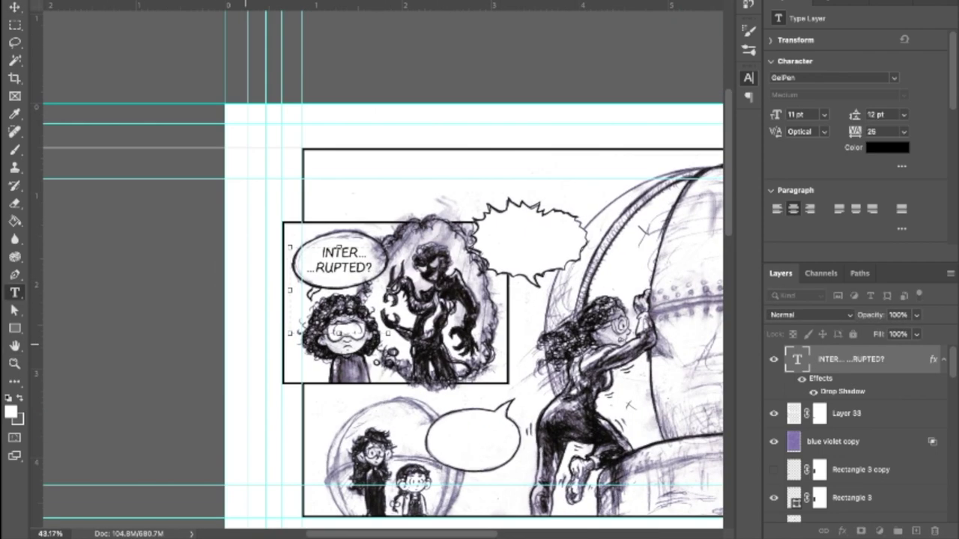
scroll(315, 262, "down", 2)
left_click(293, 264)
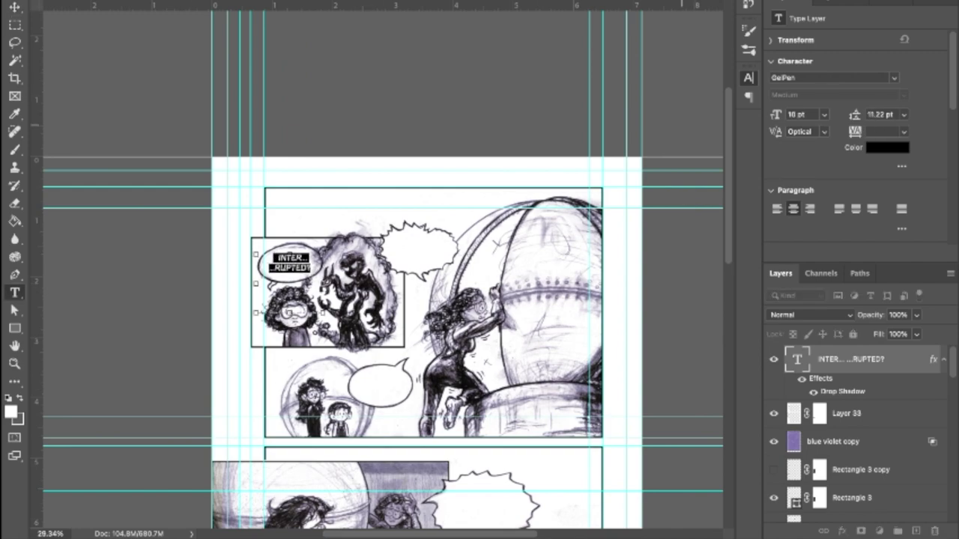
Duplicate the first balloon's lettering into the upper burst balloon and replace its text with "CRAP!"
key("ctrl+j")
left_click_drag(293, 264, 419, 246)
scroll(420, 246, "up", 2)
key("ctrl+a")
type("CRAP!")
scroll(375, 270, "down", 2)
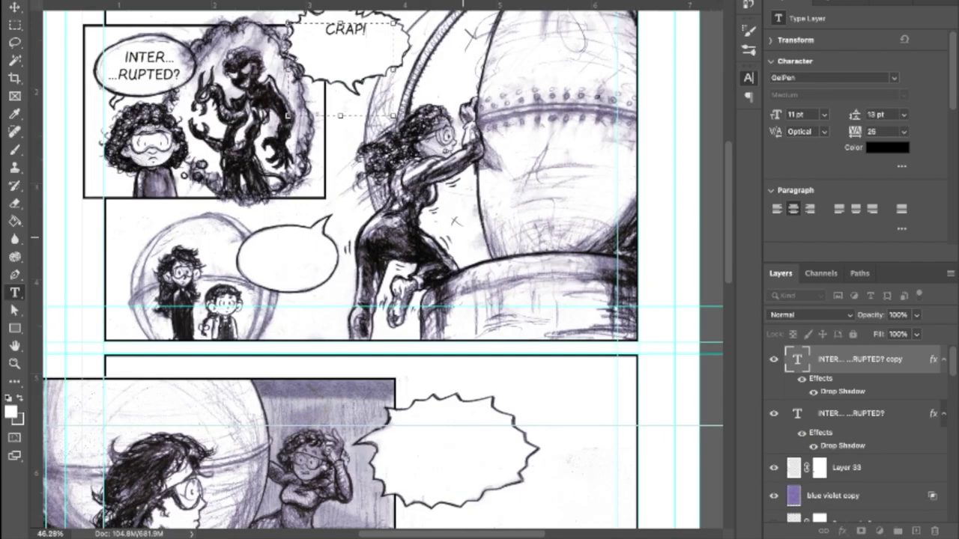
type("I WAS IN THE MIDDLE")
key("BackSpace")
key("BackSpace")
key("BackSpace")
key("BackSpace")
key("BackSpace")
key("BackSpace")
key("BackSpace")
key("BackSpace")
key("BackSpace")
key("BackSpace")
key("BackSpace")
key("BackSpace")
key("BackSpace")
key("BackSpace")
key("BackSpace")
key("BackSpace")
key("BackSpace")
key("BackSpace")
key("BackSpace")
Add "CAPTAIN CREED" as a second line in the burst balloon and make "CRAP!" larger and heavier
type("CAPTAIN CREED")
key("ctrl+Left")
key("ctrl+Left")
key("BackSpace")
key("Return")
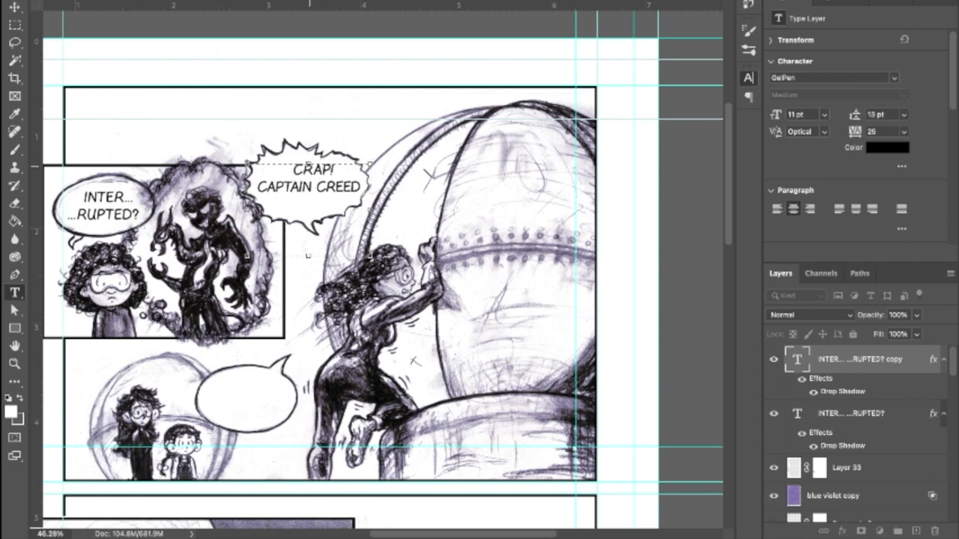
key("shift+Up")
key("ctrl+shift+period")
key("ctrl+Return")
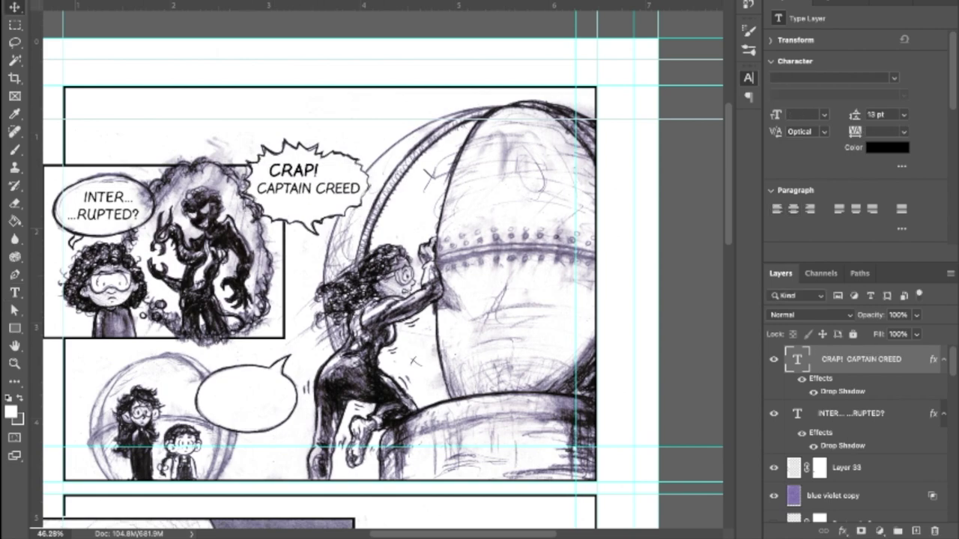
Extend the burst balloon's lettering to read "AW, CRAP! CAPTAIN CREED!"
scroll(375, 270, "down", 2)
scroll(375, 270, "up", 1)
left_click(362, 188)
type("!,")
key("ctrl+Return")
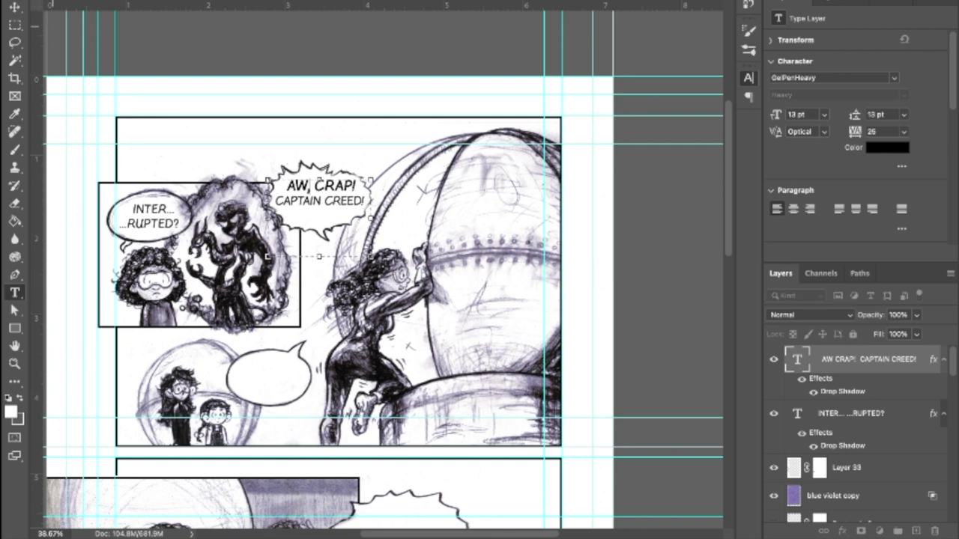
Tighten the first balloon's line spacing and reword the burst balloon's lettering as "CRAP!! CAPTAIN CREED'S!"
left_click(150, 215)
key("ctrl+a")
left_click(319, 185)
triple_click(319, 186)
type("CRAP!")
key("ctrl+Return")
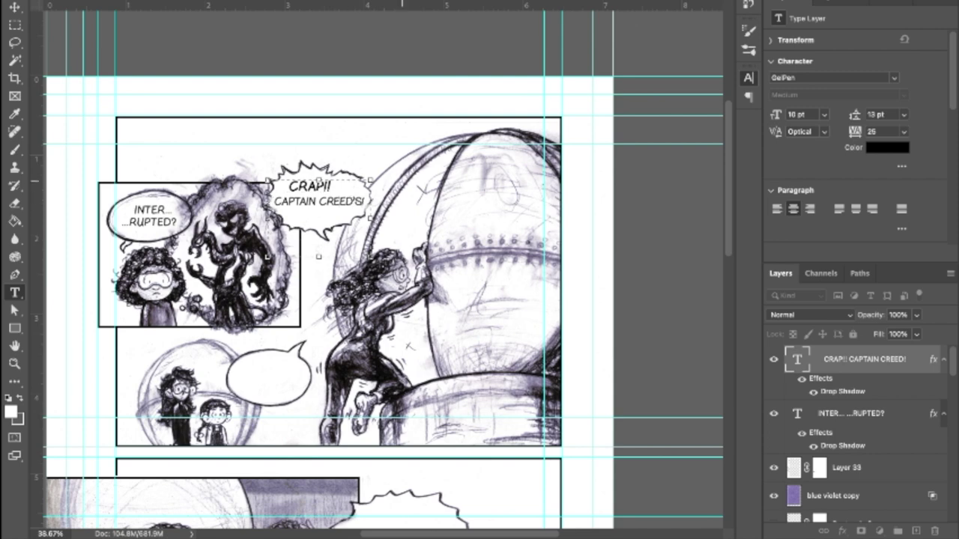
Enlarge the burst balloon on Layer 32 and complete its lettering as "AW, CRAP!! CAPTAIN CREED'S GONNA FLIP!", with 50 tracking on the lower lines
key("v")
left_click_drag(346, 221, 300, 191)
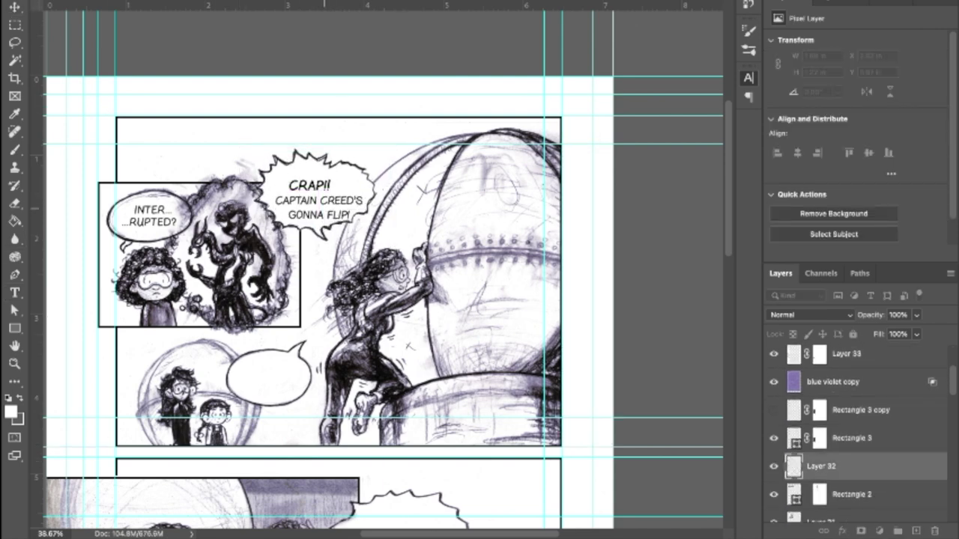
double_click(300, 191)
type("AW,")
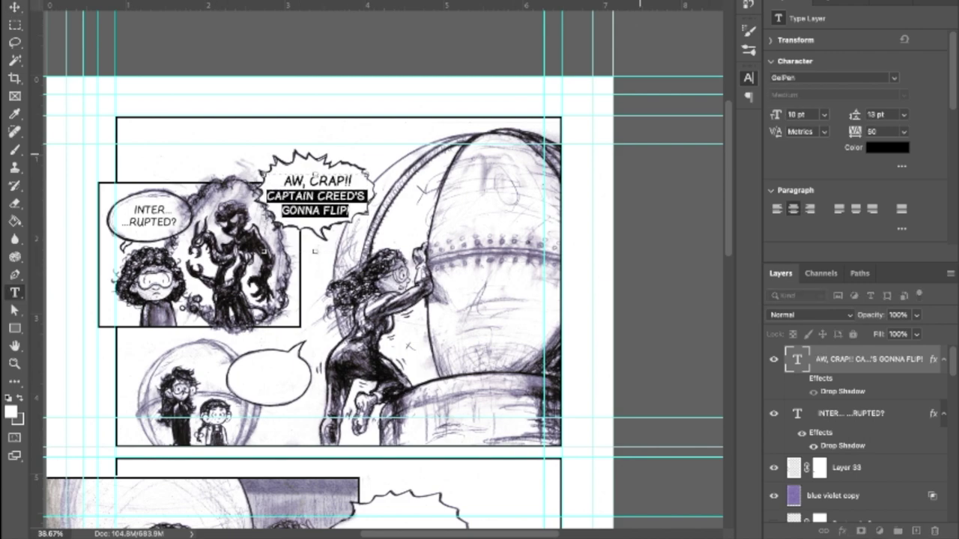
key("ctrl+Return")
key("v")
Duplicate the first balloon's lettering into the balloon below and replace its text with "WE WERE RIGHT IN THE MIDDLE OF--"
scroll(383, 270, "down", 2)
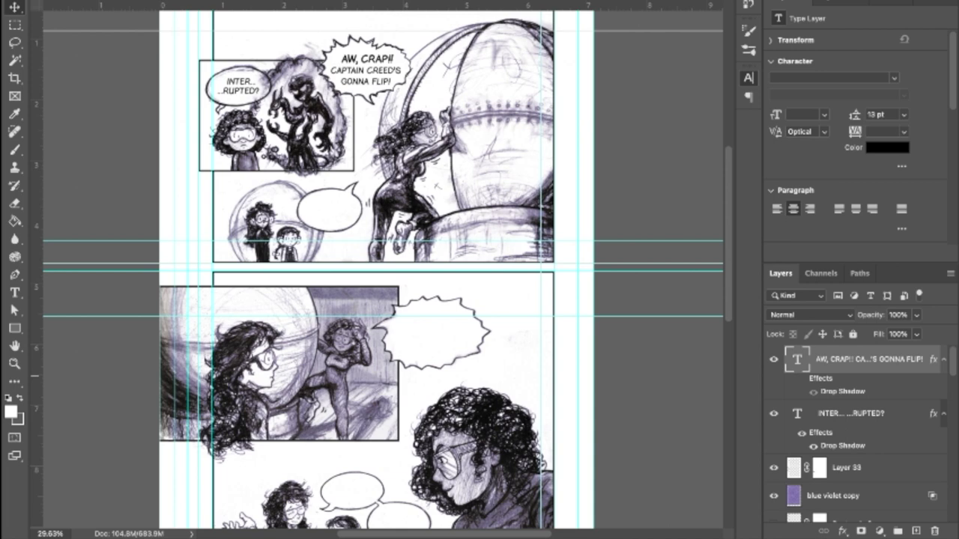
left_click_drag(233, 84, 329, 210)
double_click(330, 210)
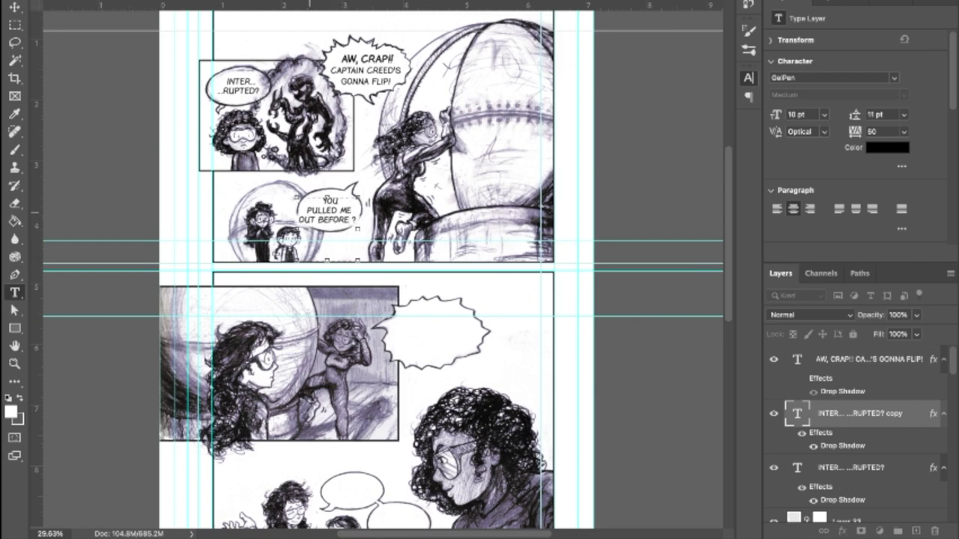
key("ctrl+Return")
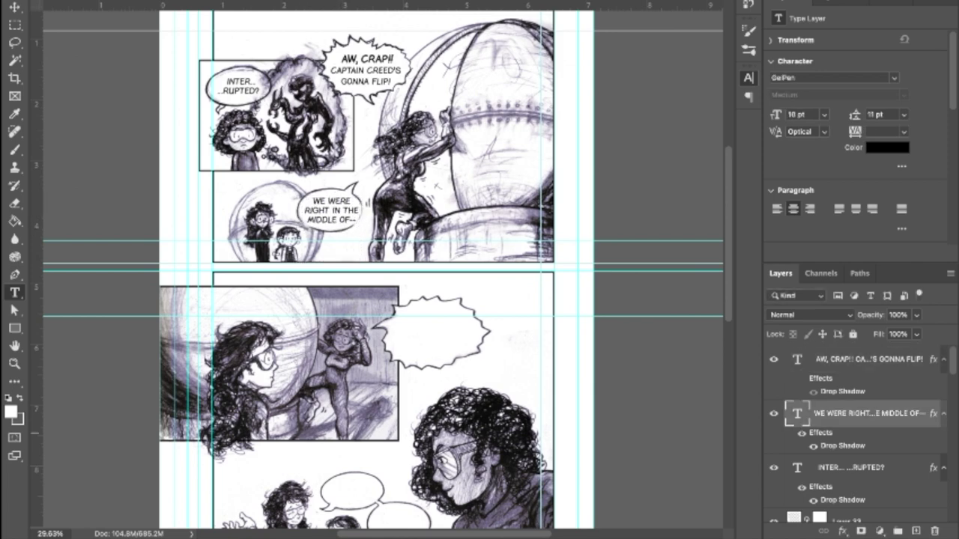
Replace the text of the small balloon in the upper panel with "HE WAS STILL TALKING WHEN YA--"
scroll(331, 212, "up", 1)
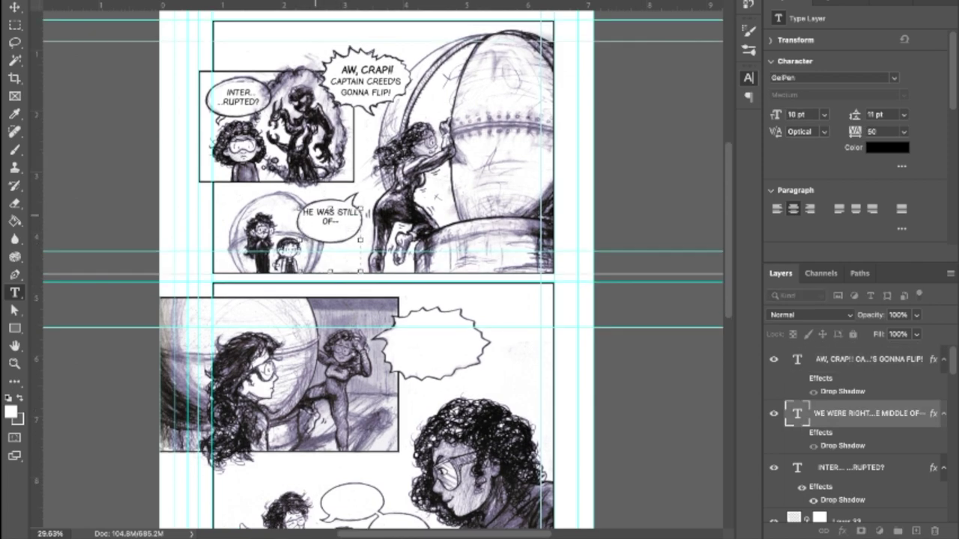
key("BackSpace")
key("BackSpace")
key("BackSpace")
type("A--")
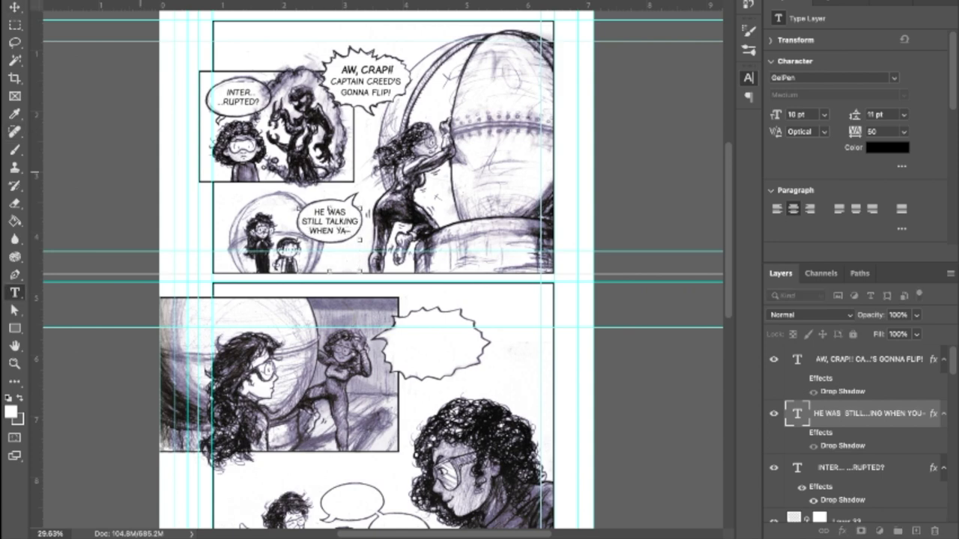
key("ctrl+a")
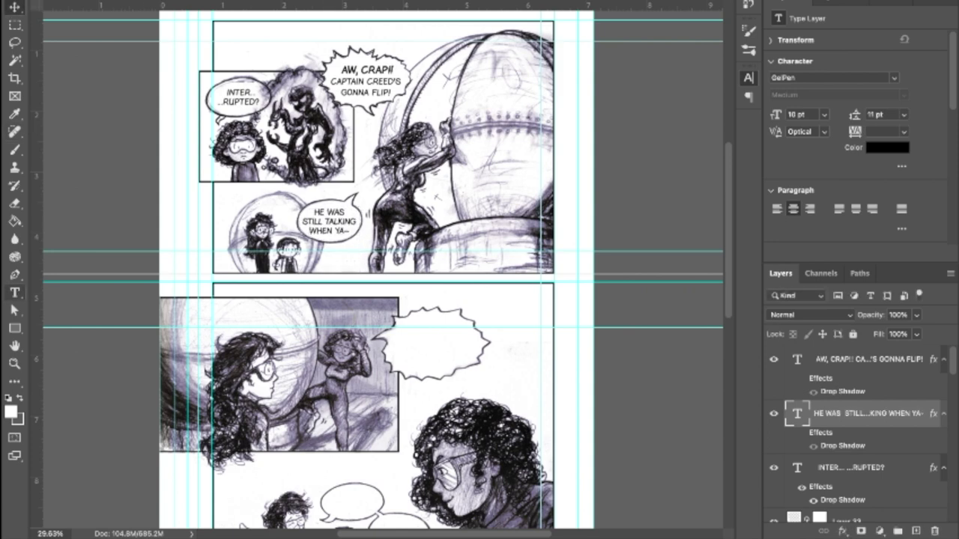
key("ctrl+Return")
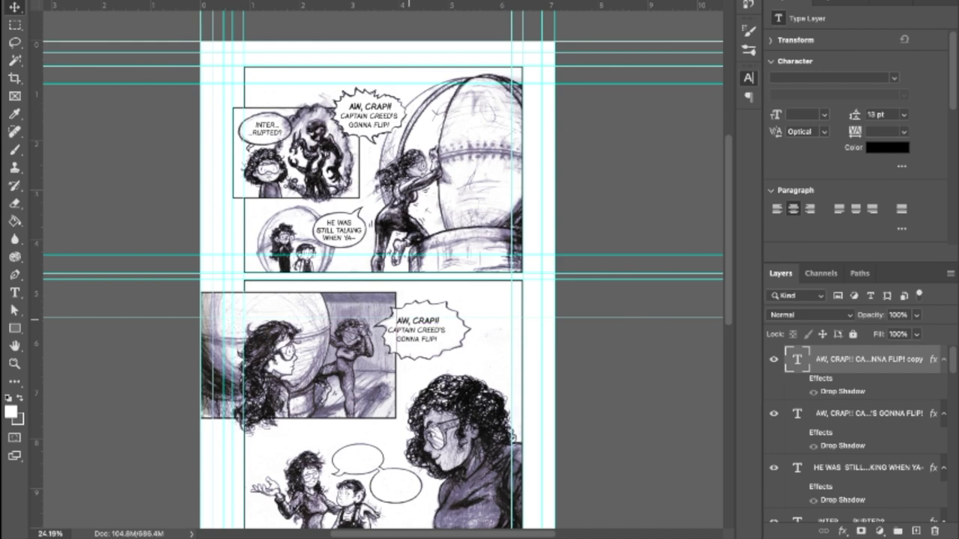
Change the opening of the burst lettering copied into the lower panel to "CRRAAP!!!" and the upper burst balloon's opening to "AW, CRUD!!"
scroll(383, 269, "up", 2)
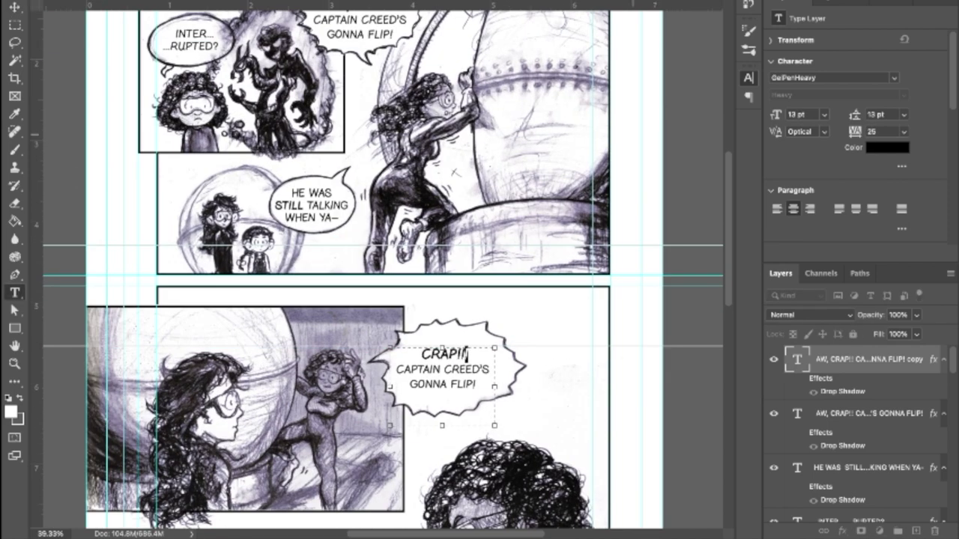
type("CRRRAAAP!!!")
key("ctrl+Return")
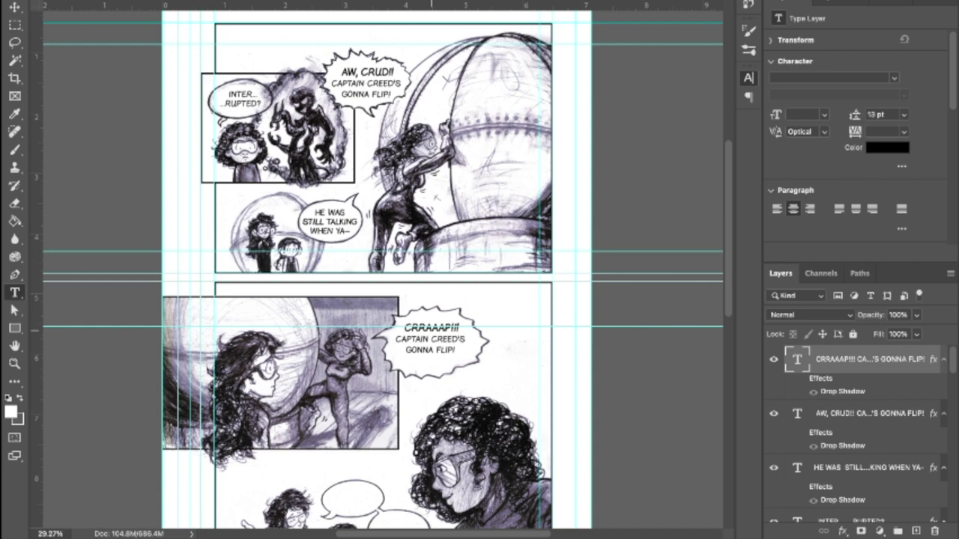
Replace the lower burst balloon's remaining lines with "I CAN'T TAKE YOU THROUGH THE TU-TORIAL AGAIN!"
left_click(431, 339)
type("I CAN'T TAKE YOU THROUGH THE TU-TORIAL AGAIN!")
scroll(383, 270, "down", 1)
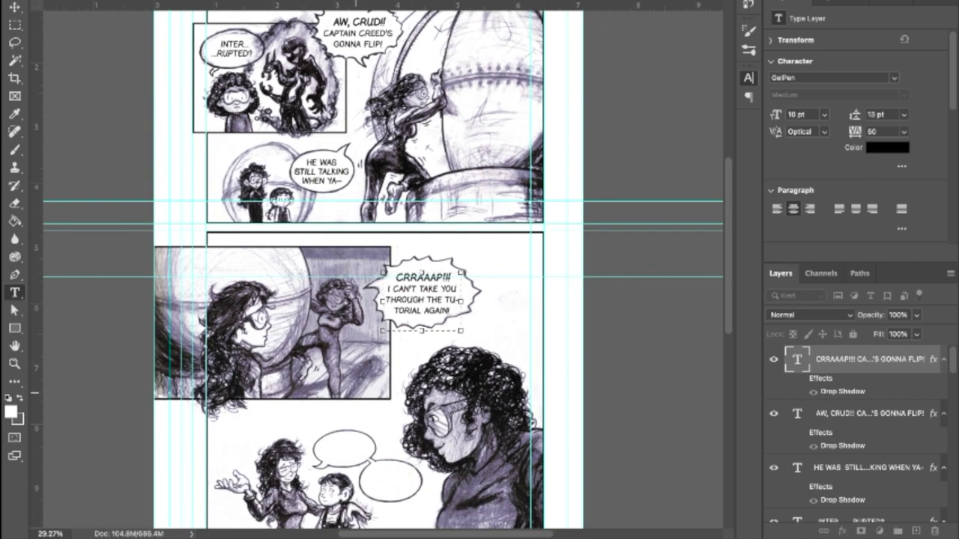
Reword the lines below "CRRAAP!!!" in the lower burst balloon as "YOU ONLY HAVE A GUEST ACCOUNT!"
key("shift+Up")
key("shift+Up")
key("shift+Home")
type("YOU ONLY HAVE A GUEST ACCOUNT!")
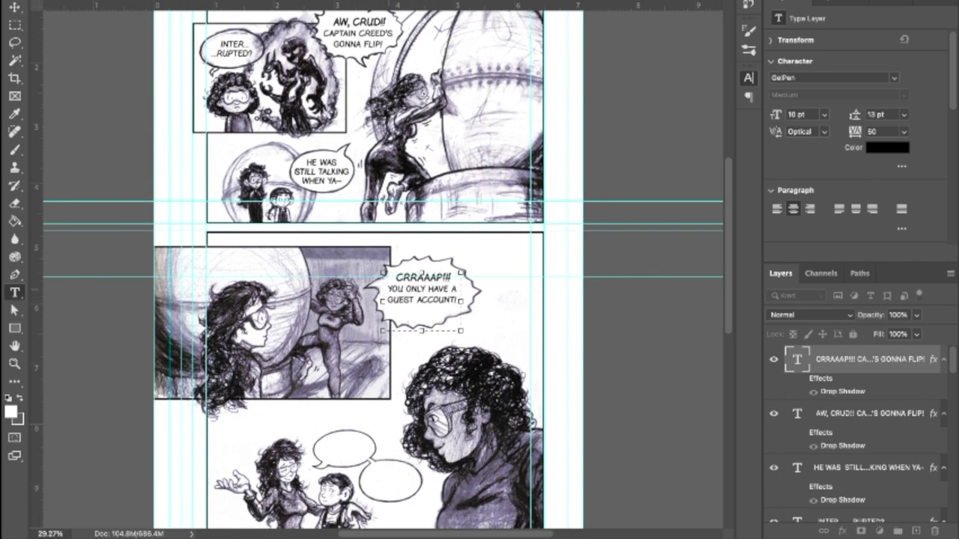
scroll(464, 302, "down", 2)
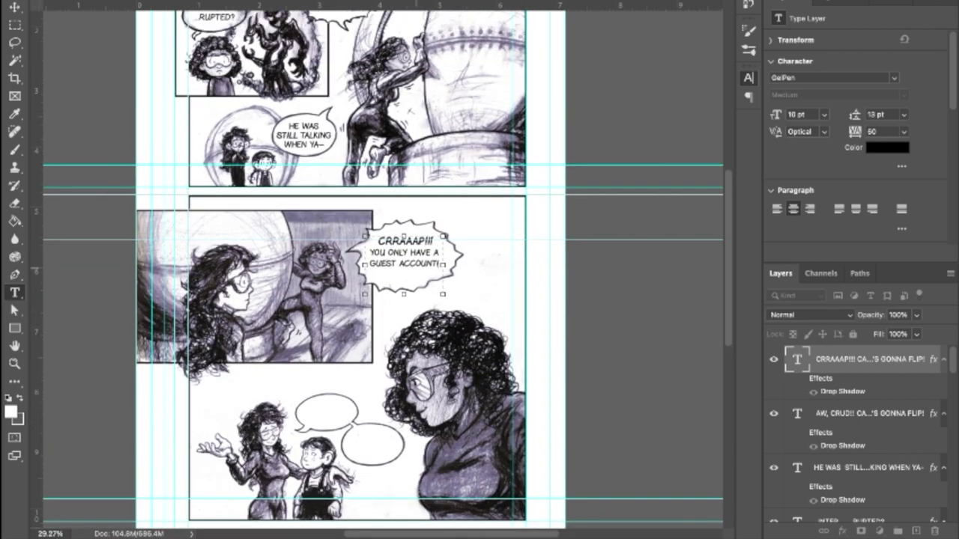
key("ctrl+Return")
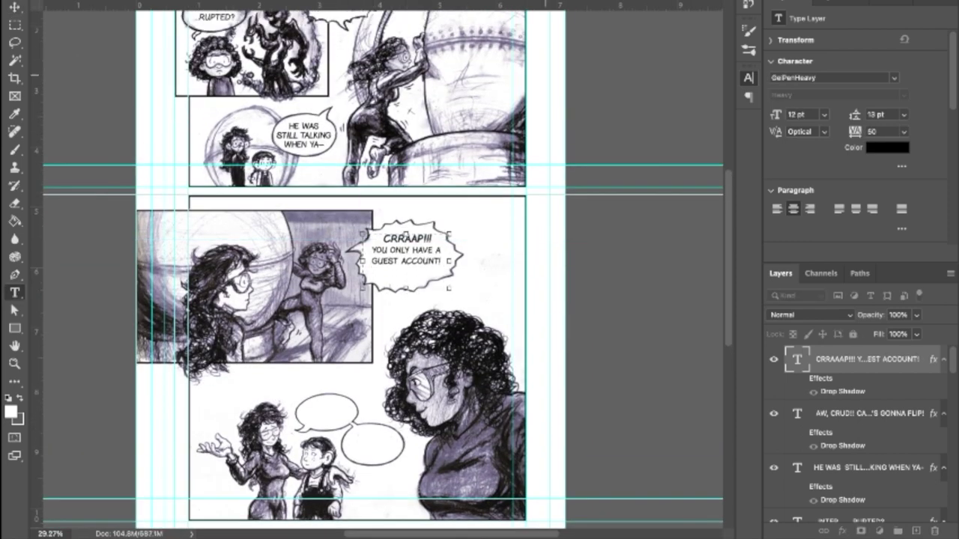
Add a further sentence under "GUEST ACCOUNT!" in the lower burst balloon, beginning "YOU CAN'T LOG IN WITHOUT"
type("I CAN'T")
key("BackSpace")
key("BackSpace")
key("BackSpace")
key("BackSpace")
key("BackSpace")
key("BackSpace")
key("BackSpace")
key("BackSpace")
type("YOU NEED ME TO")
key("ctrl+shift+Left")
key("ctrl+shift+Left")
key("ctrl+shift+Left")
type("CAN'T LOG IN WITHOUTO")
key("ctrl+Return")
Reword the lower burst balloon's last sentence as "I CAN'T LOG YOU IN WITHOUT--"
scroll(383, 270, "up", 3)
double_click(390, 377)
left_click_drag(373, 376, 409, 376)
key("ctrl+z")
key("ctrl+z")
key("ctrl+z")
double_click(372, 408)
type("I")
left_click(408, 408)
type("YOU")
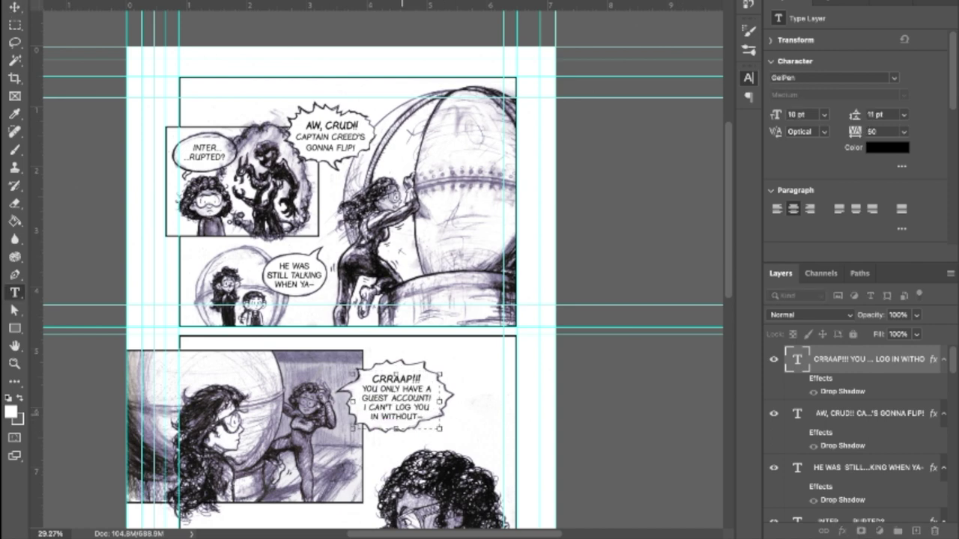
Refit the lower burst balloon's closing lines and reword its last sentence as "I DON'T HAVE TIME TO LOG YOU IN"
left_click_drag(439, 401, 415, 379)
left_click(411, 405)
left_click(359, 407)
scroll(382, 292, "down", 1)
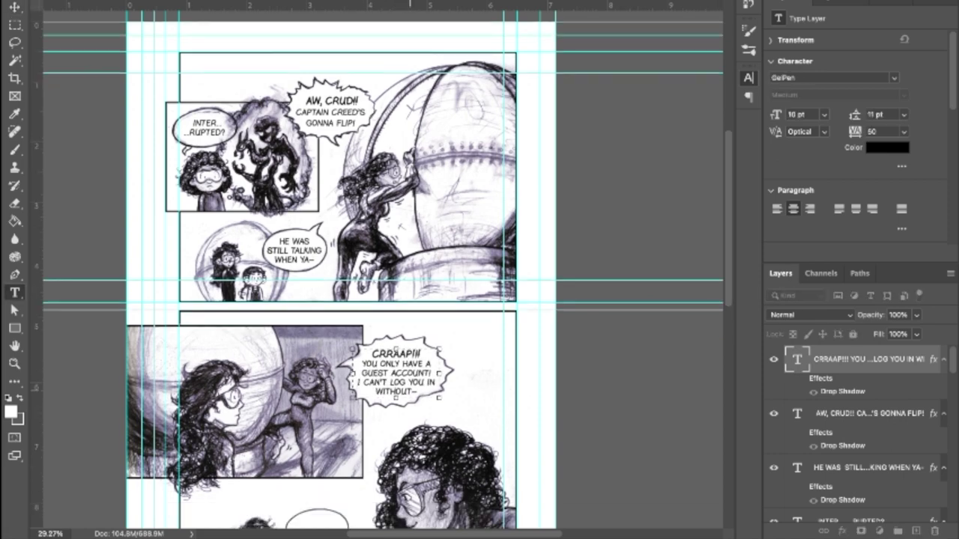
type("DON'T HAVE TIME TO")
key("Delete")
key("Delete")
key("Delete")
key("Delete")
key("Delete")
key("Delete")
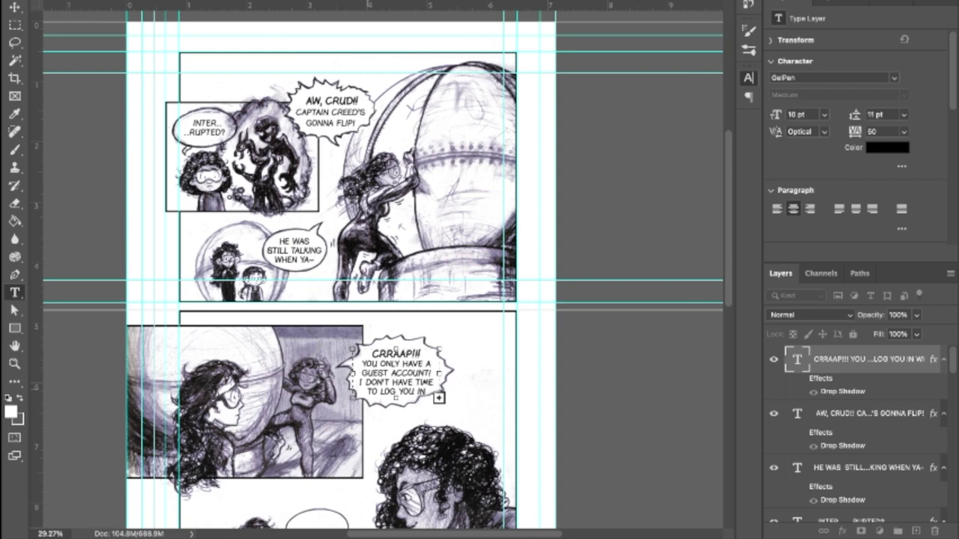
Shorten the lower burst balloon's last sentence to "I HAVE TO LOG YOU IN FIRST!"
key("BackSpace")
key("BackSpace")
key("BackSpace")
key("BackSpace")
key("BackSpace")
key("BackSpace")
key("BackSpace")
key("BackSpace")
key("BackSpace")
key("BackSpace")
key("BackSpace")
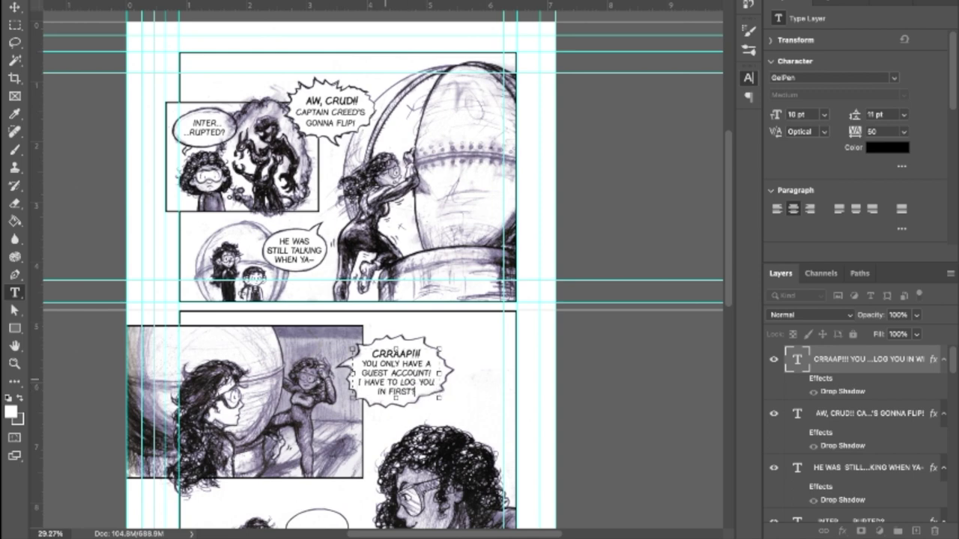
type("T!")
key("ctrl+Return")
Duplicate the "HE WAS STILL TALKING WHEN YA--" lettering into the upper empty balloon below and replace its text with "...IT'S COOL, MARTHA!"
scroll(409, 391, "down", 3)
scroll(409, 391, "down", 2)
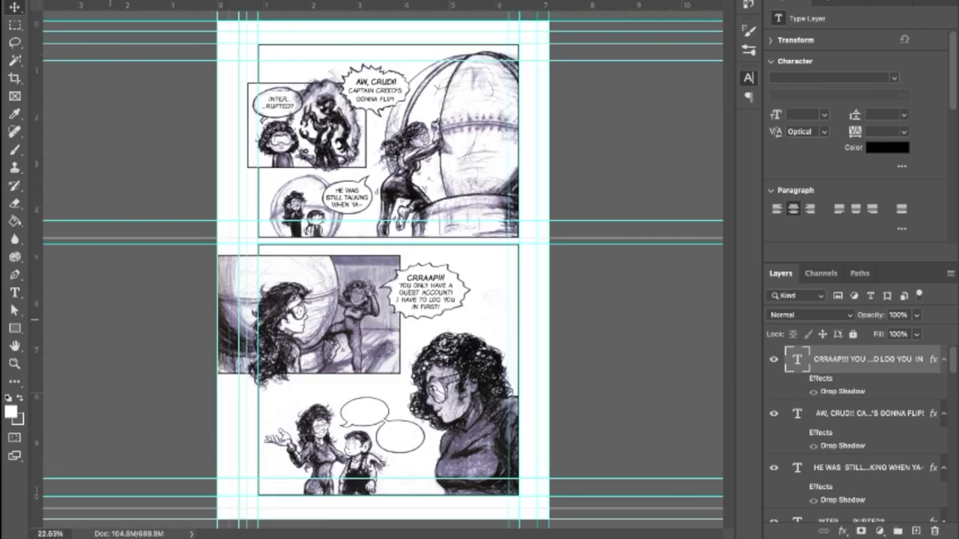
left_click(869, 468)
left_click_drag(347, 196, 364, 410)
scroll(370, 460, "up", 5)
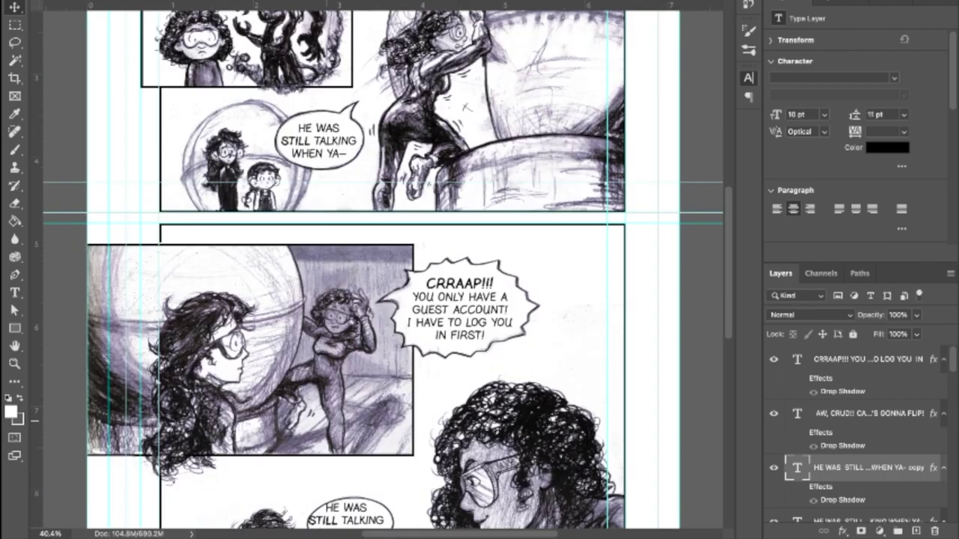
double_click(362, 411)
key("BackSpace")
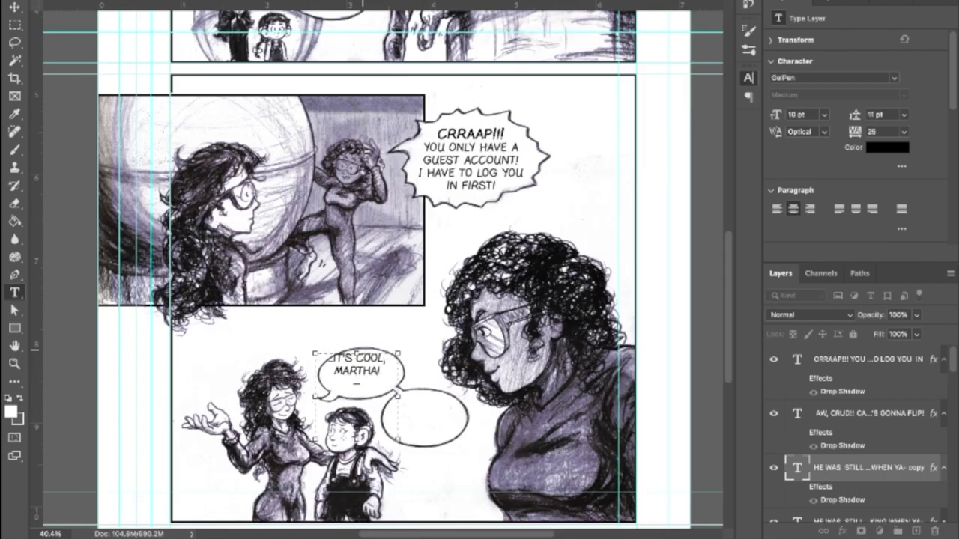
key("ctrl+Return")
scroll(389, 279, "down", 2)
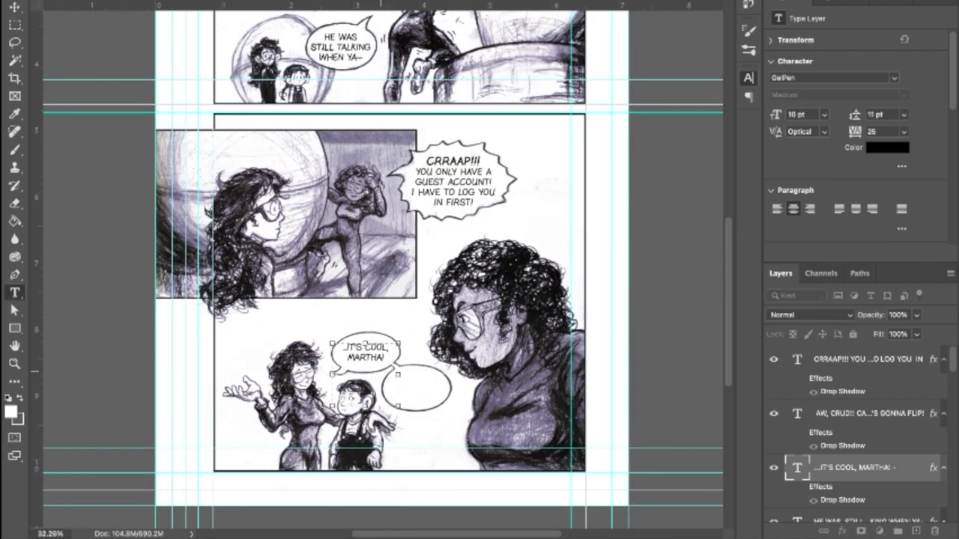
key("ctrl+z")
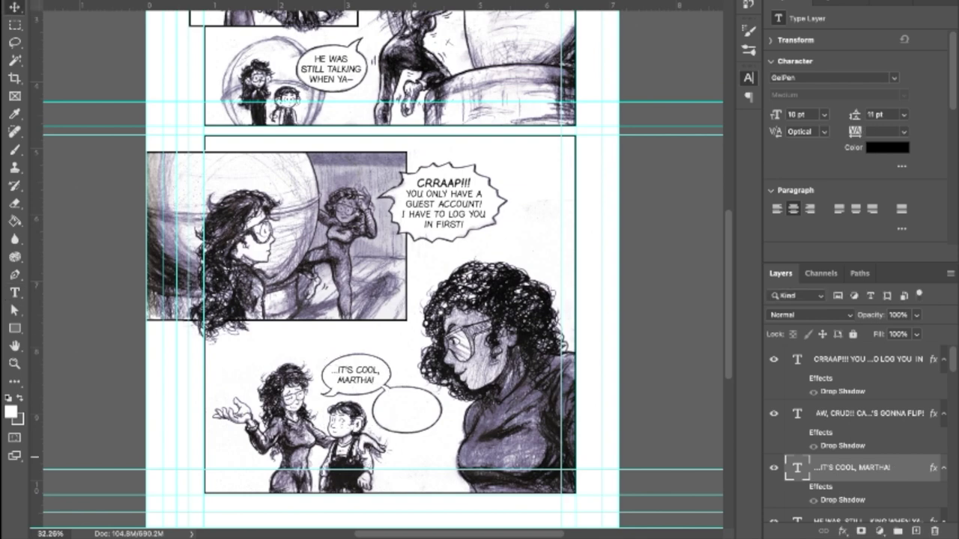
Try "I'LL TAKE A RAIN CHECK!" in that balloon and reword its lettering as "...NO WORRIES, MARTHA!"
key("ctrl+Return")
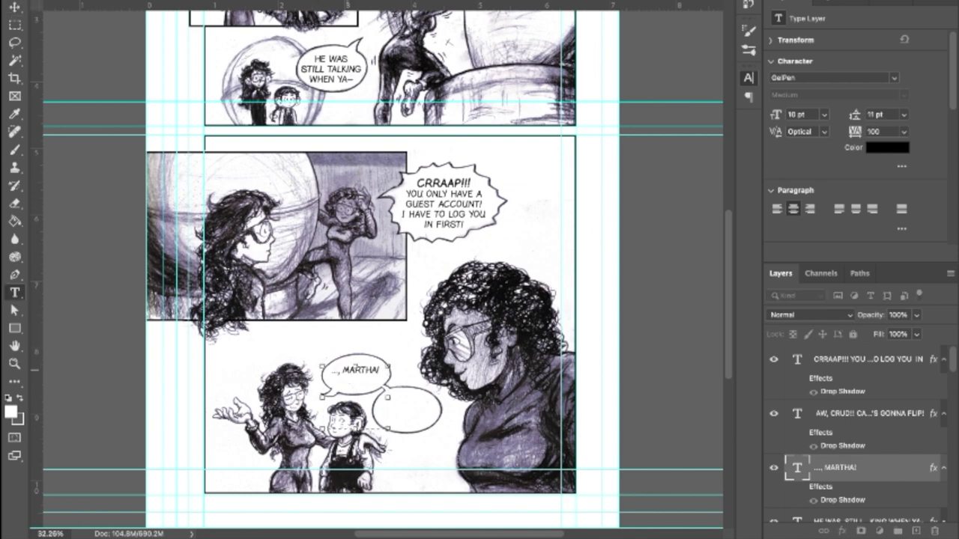
key("ctrl+z")
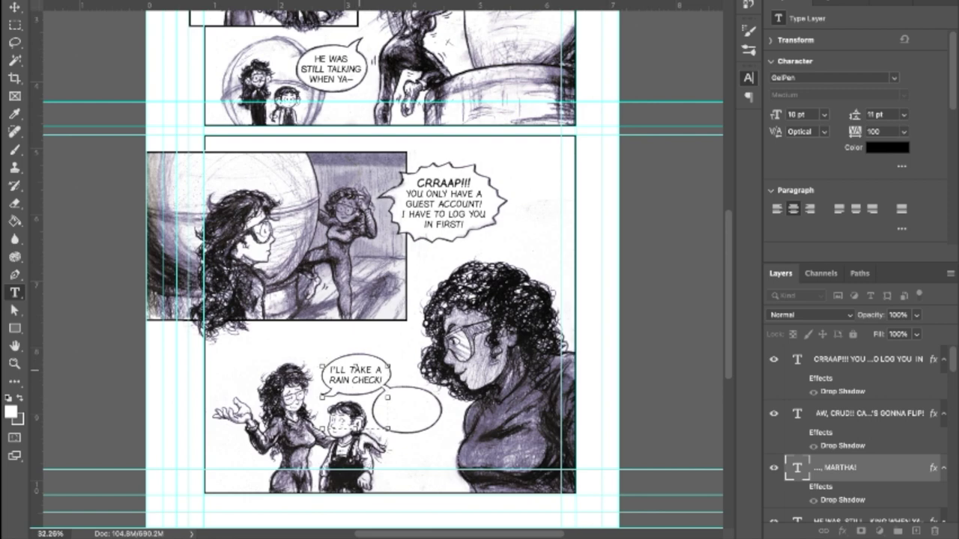
key("ctrl+Return")
type("DON'T WORRY ABOUT ME!")
key("BackSpace")
type("IES,...MARTHA!")
key("ctrl+Return")
Change the balloon's opening line so its lettering reads "...AW, NO WORRIES, MARTHA!"
key("v")
key("t")
left_click(355, 363)
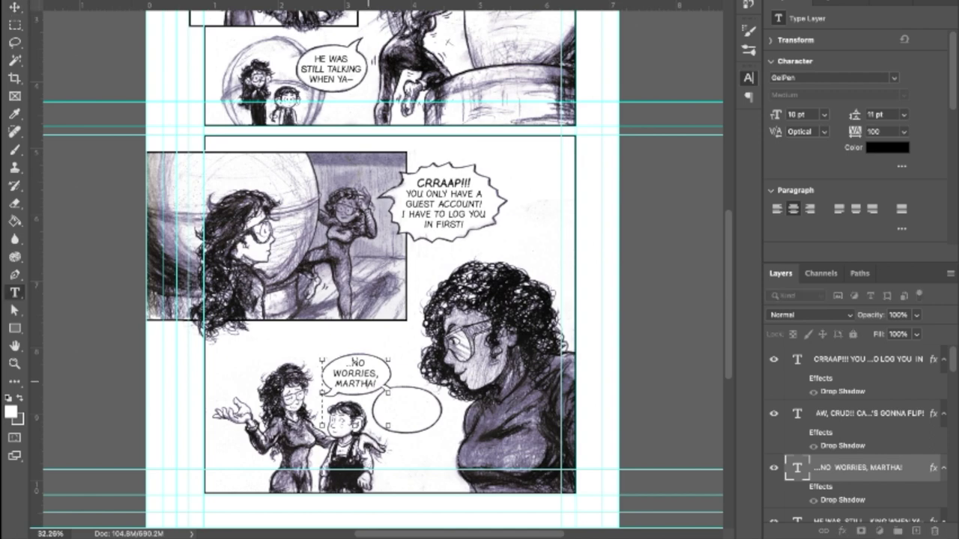
left_click(355, 363)
type("AW,")
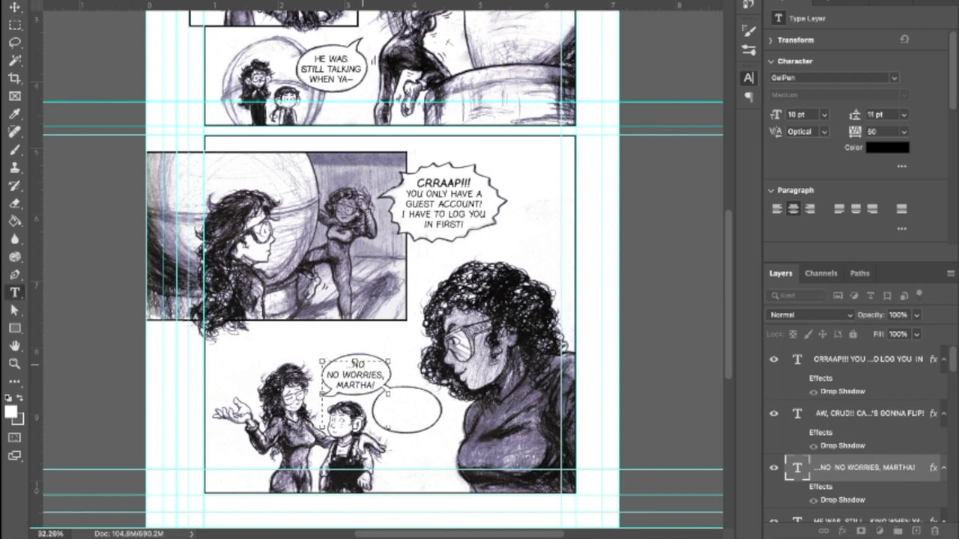
key("ctrl+Return")
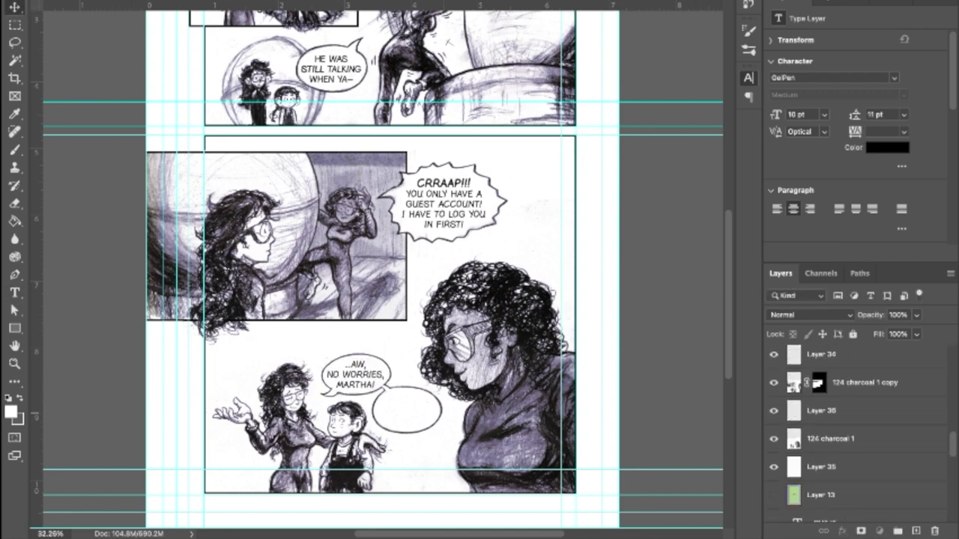
Duplicate the "...AW, NO WORRIES, MARTHA!" lettering into the adjoining empty balloon and replace its text with "I GOTTA GET THIS ONE HOME!"
left_click(821, 411)
left_click(830, 438)
key("b")
left_click_drag(355, 373, 414, 405)
type("tMOM NA! DAD WILL WANT THIS")
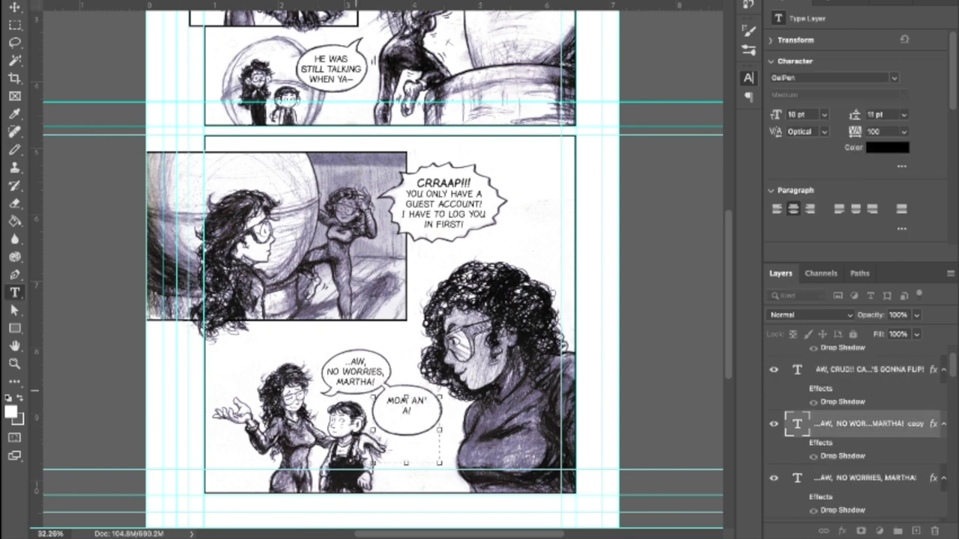
key("ctrl+a")
key("BackSpace")
type("I GOTTA GET THIS ONE HOME!")
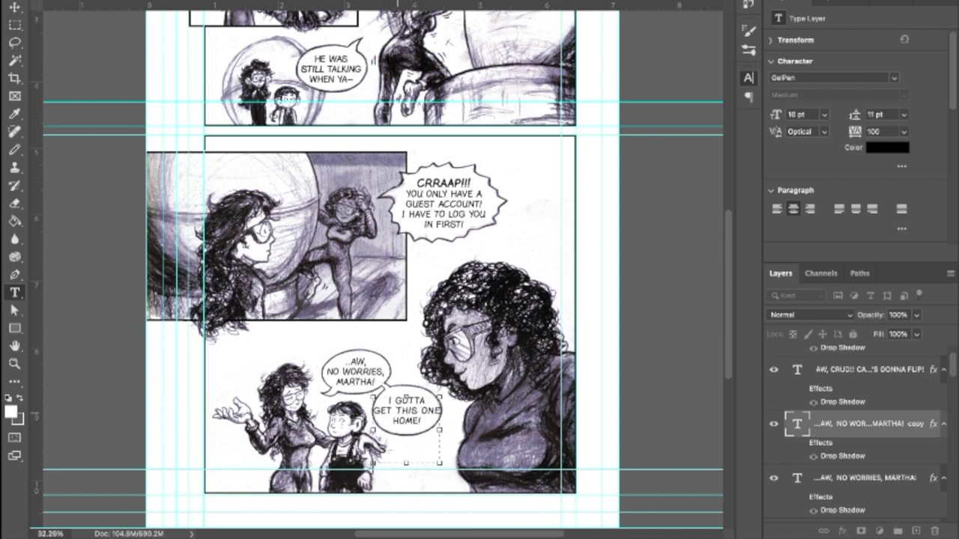
key("ctrl+Return")
Rebreak the new lettering into the three lines "I GOTTA", "GET THIS" and "ONE HOME!" to fit its balloon
double_click(390, 400)
key("ctrl+Return")
key("v")
Brush white into the eyes of the curly-haired figure beside the sphere, on the 124 charcoal 1 copy layer
scroll(383, 299, "down", 3)
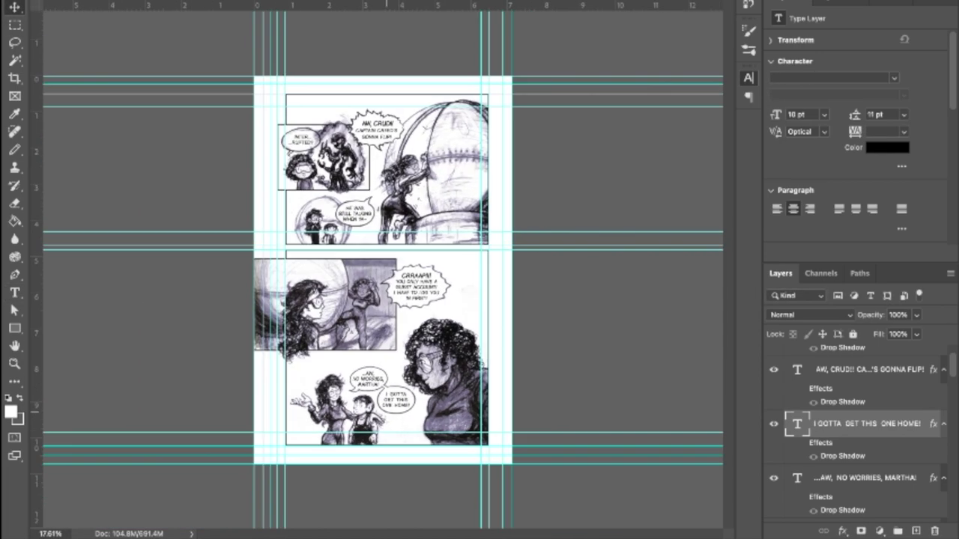
scroll(384, 300, "up", 3)
scroll(384, 300, "down", 1)
scroll(335, 225, "down", 2)
left_click(335, 225)
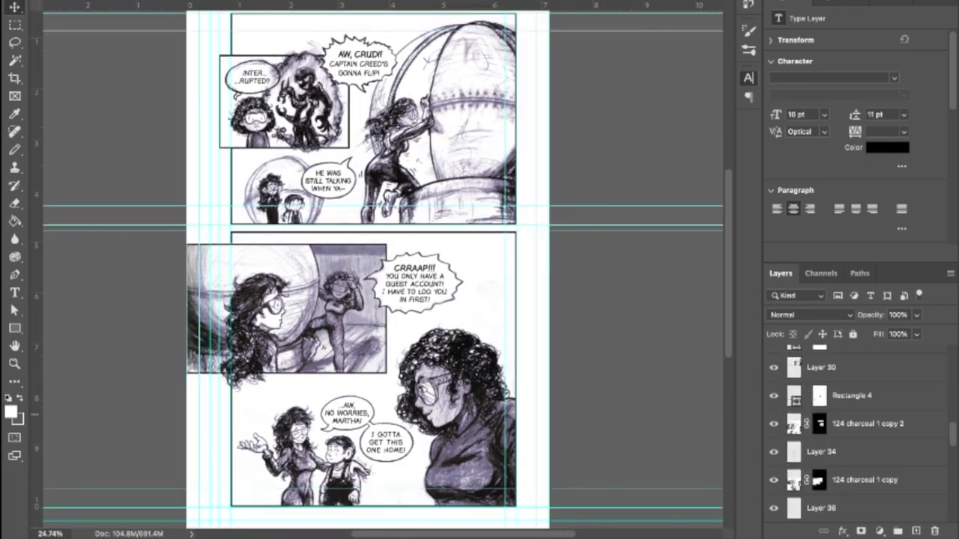
scroll(335, 225, "up", 6)
key("b")
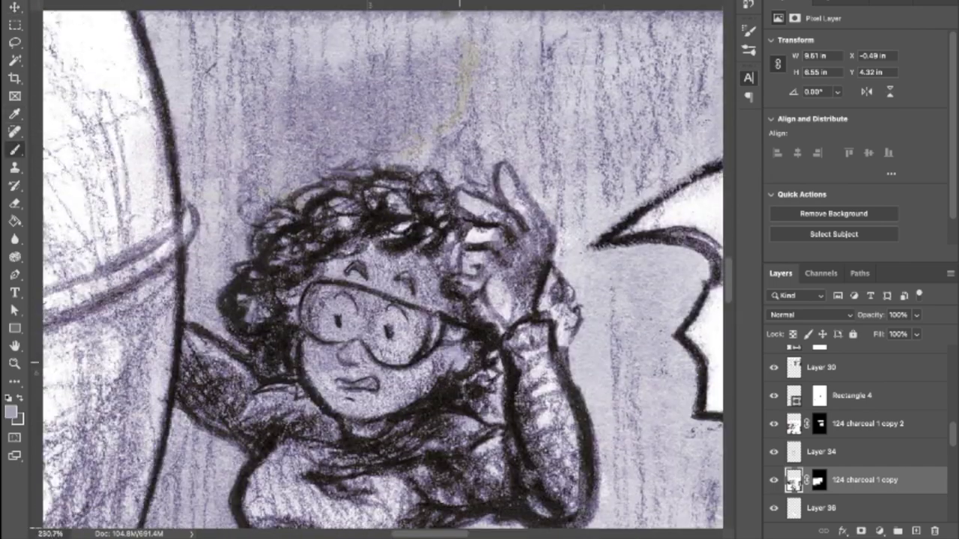
scroll(454, 358, "down", 1)
scroll(427, 487, "up", 1)
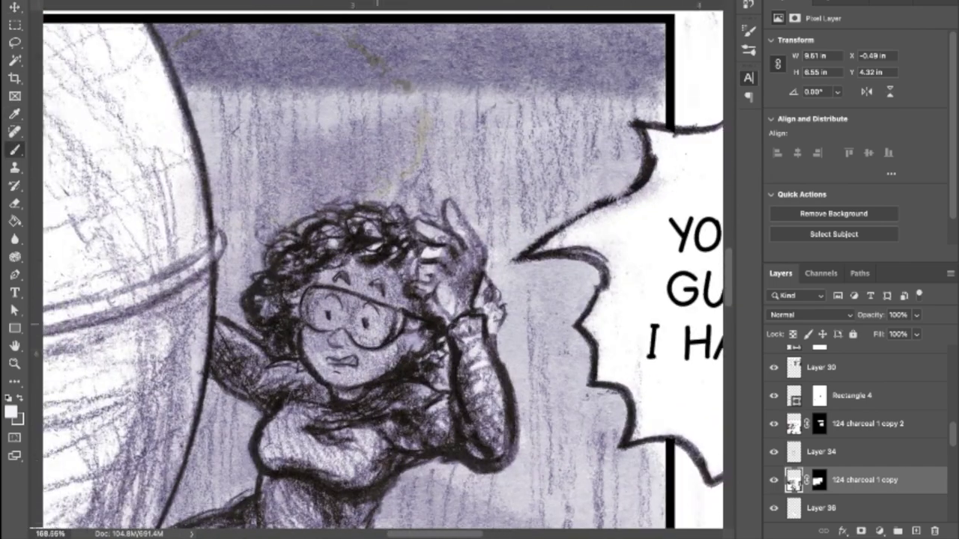
scroll(330, 311, "up", 1)
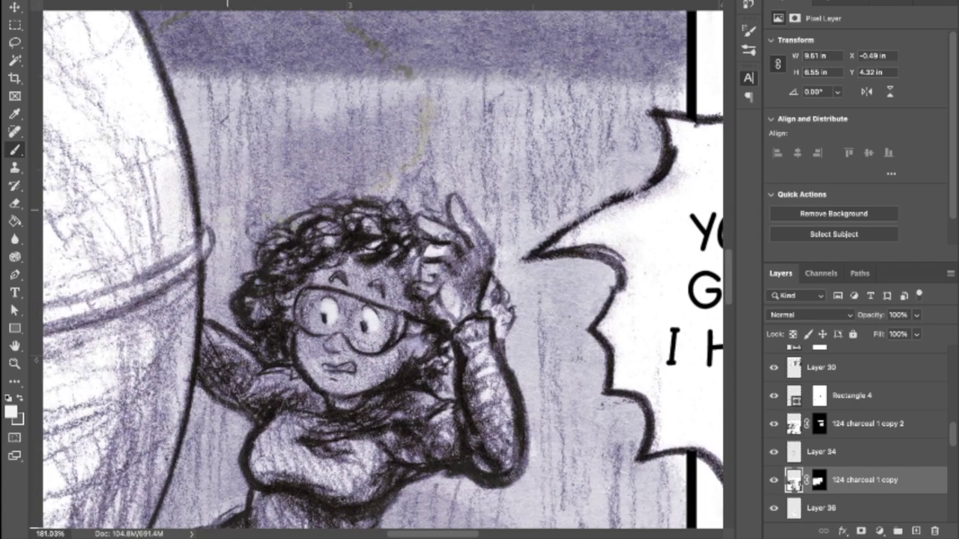
scroll(359, 299, "down", 1)
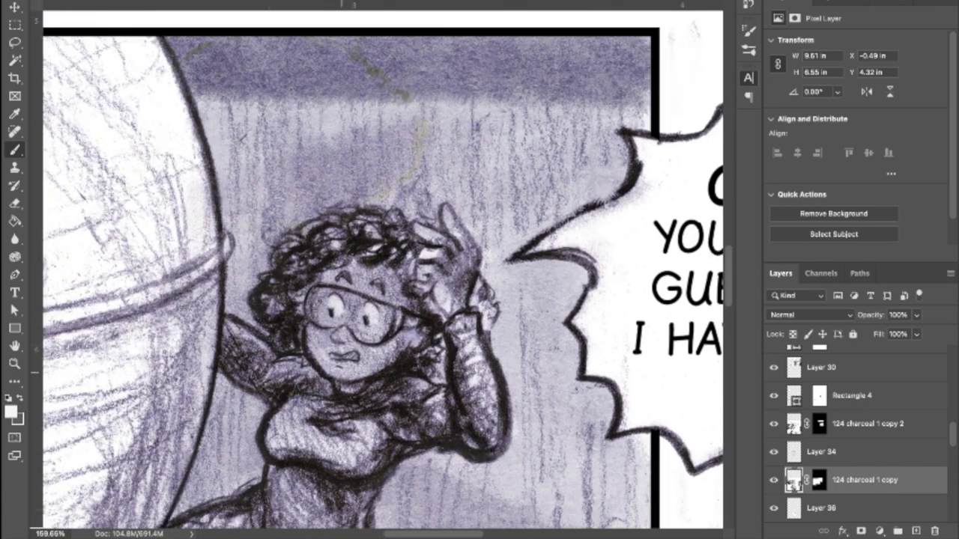
scroll(360, 300, "down", 2)
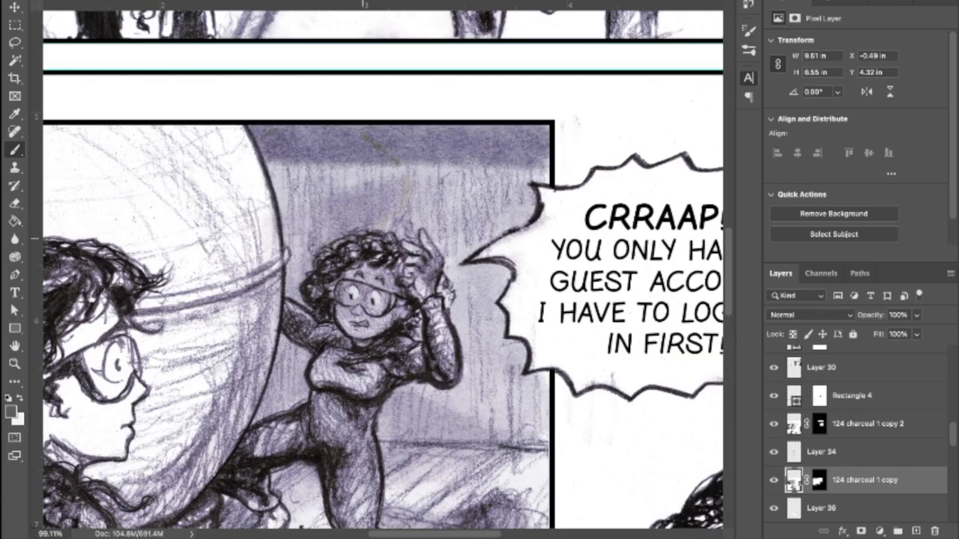
Brush sampled light tones over the figures and background of the upper panel on Layer 30
key("alt+bracketright")
scroll(360, 299, "down", 5)
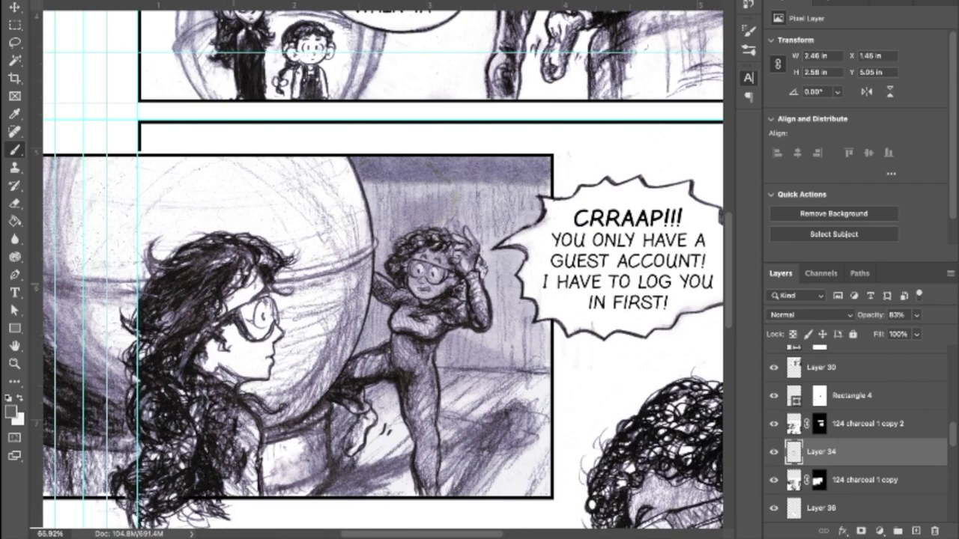
key("alt+bracketright")
key("alt+bracketright")
key("alt+bracketright")
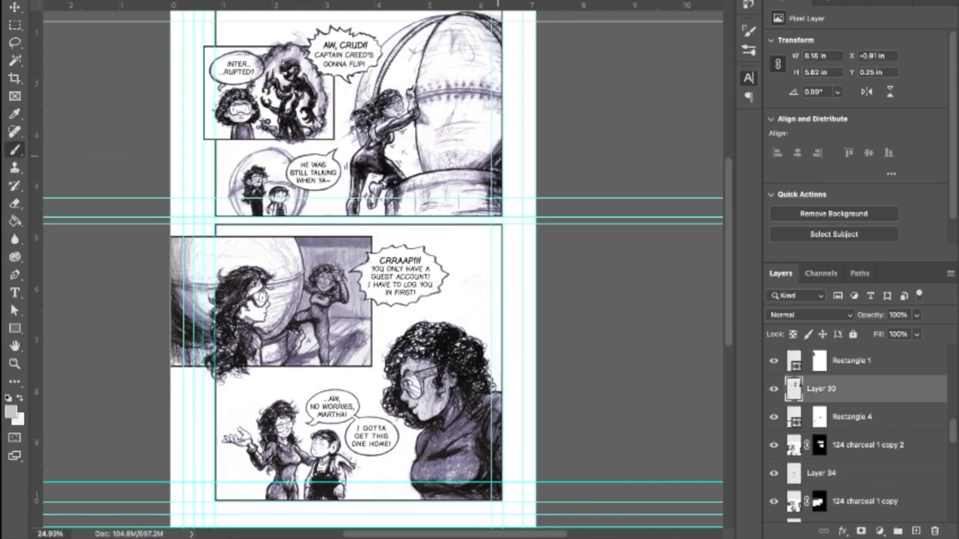
scroll(360, 300, "up", 3)
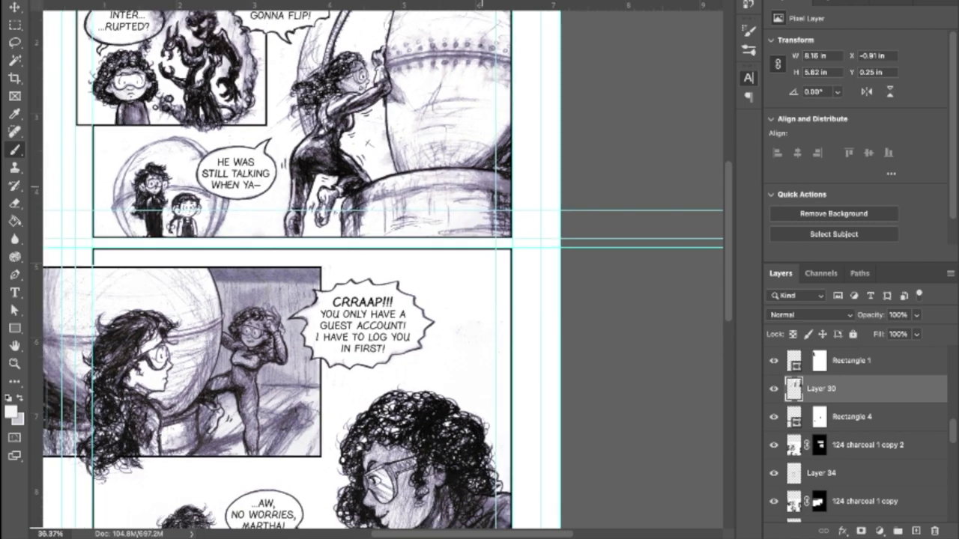
scroll(360, 300, "down", 1)
scroll(286, 270, "up", 2)
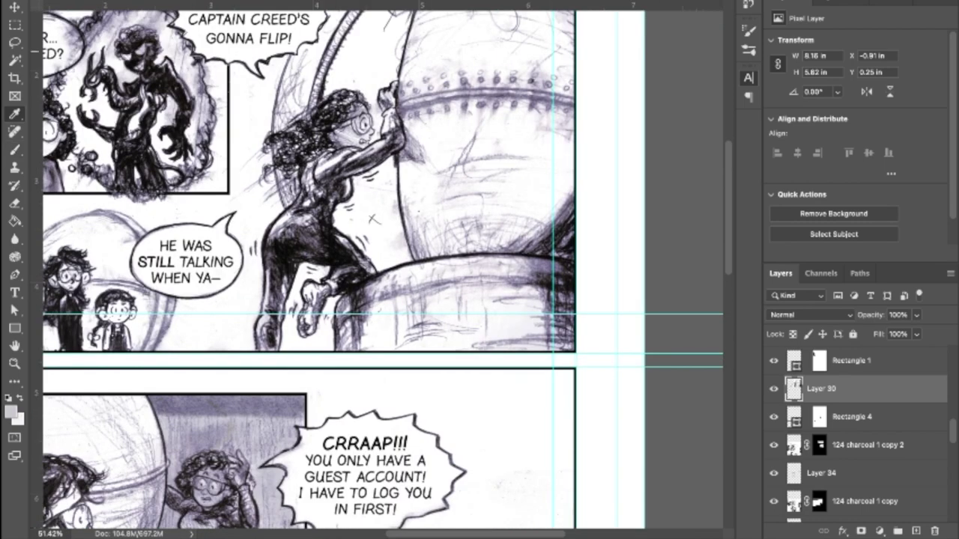
scroll(360, 300, "up", 1)
scroll(359, 300, "left", 3)
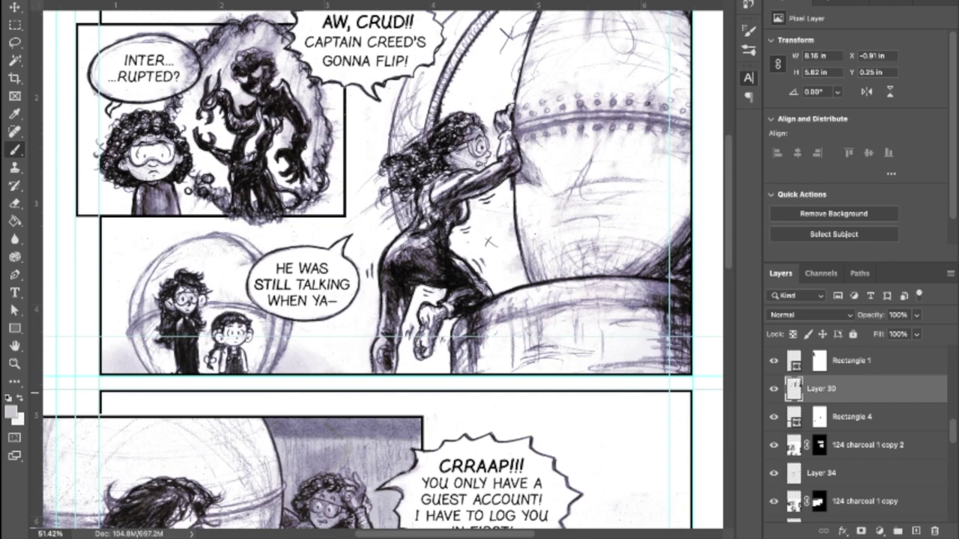
Fill the sphere's dark opening behind the climbing figure with grey-violet tone on a new layer at 70% opacity
scroll(360, 300, "down", 1)
scroll(360, 299, "right", 2)
key("d")
key("ctrl+shift+alt+n")
mouse_move(341, 330)
left_mouse_down()
mouse_move(337, 247)
mouse_move(352, 329)
mouse_move(322, 82)
mouse_move(352, 75)
mouse_move(365, 165)
left_mouse_up()
key("7")
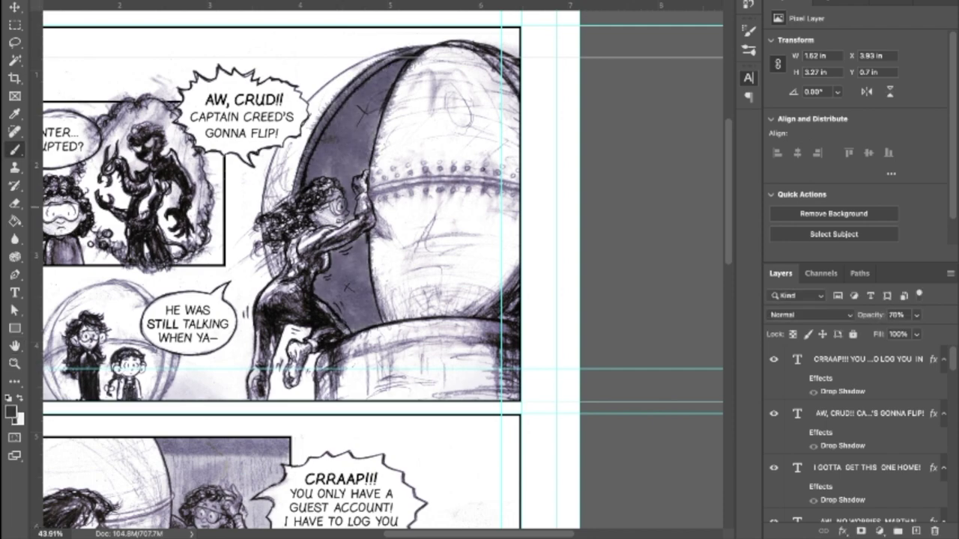
Mask the grey-violet tone layer so it stays inside the sphere's opening and off the climbing figure
mouse_move(423, 54)
left_mouse_down()
mouse_move(386, 105)
mouse_move(338, 323)
left_mouse_up()
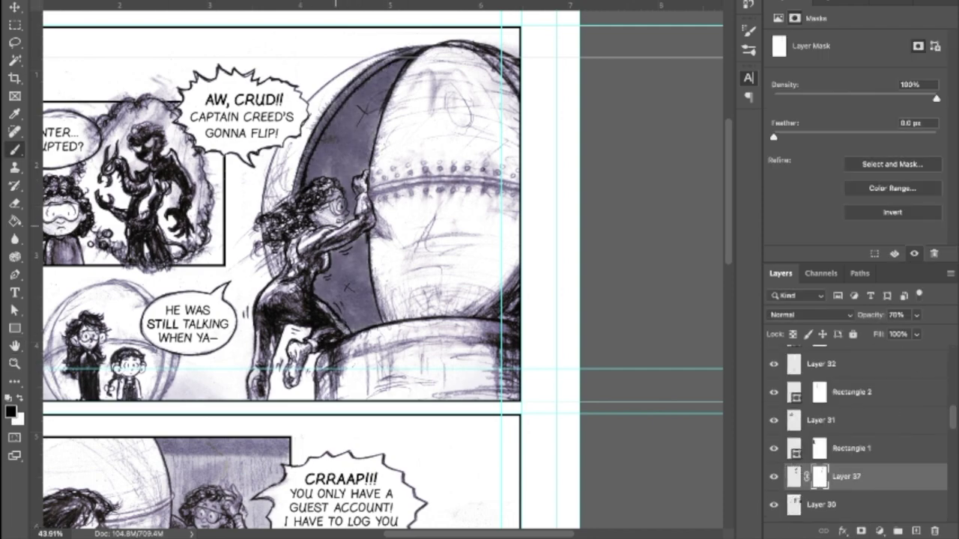
scroll(384, 272, "up", 3)
scroll(288, 453, "down", 2)
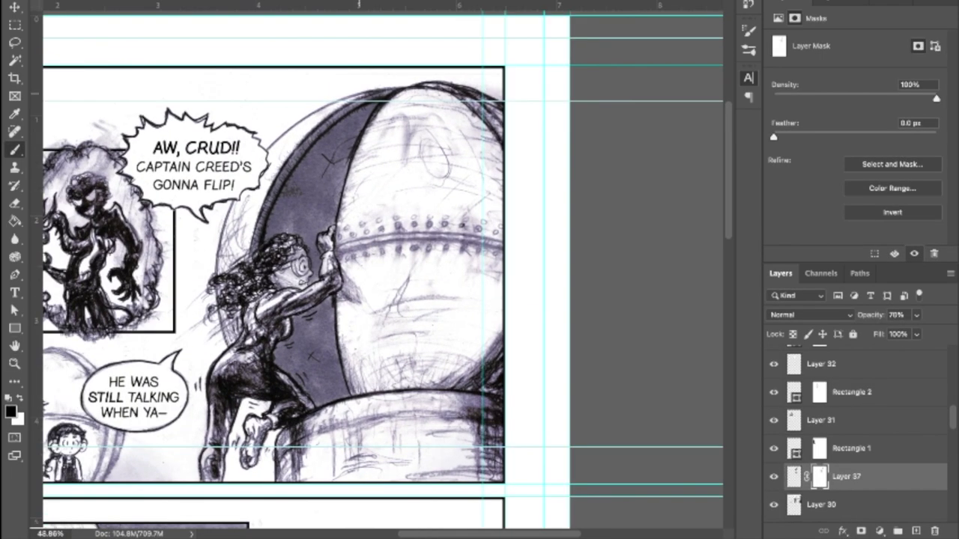
scroll(375, 270, "up", 2)
scroll(375, 270, "down", 4)
scroll(374, 270, "up", 3)
key("ctrl+2")
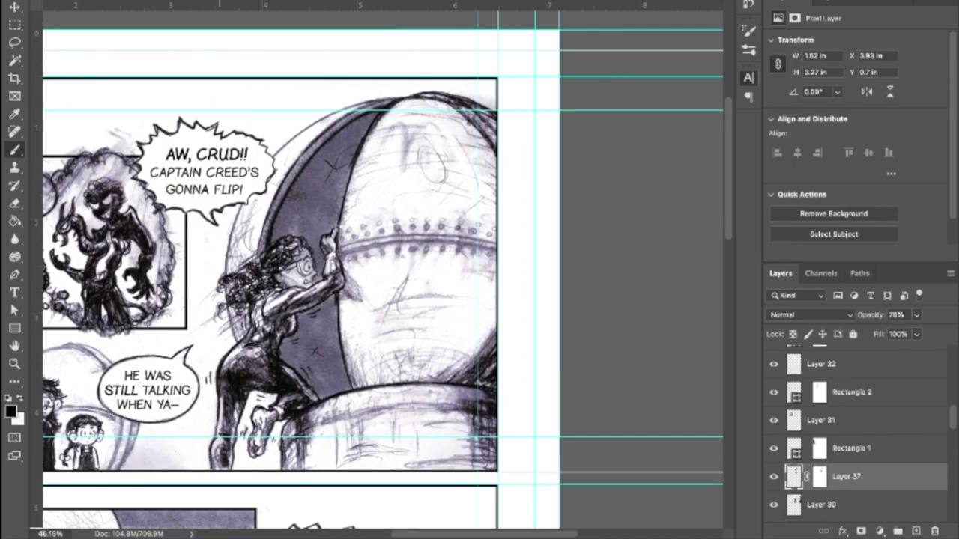
scroll(383, 255, "up", 3)
key("ctrl+backslash")
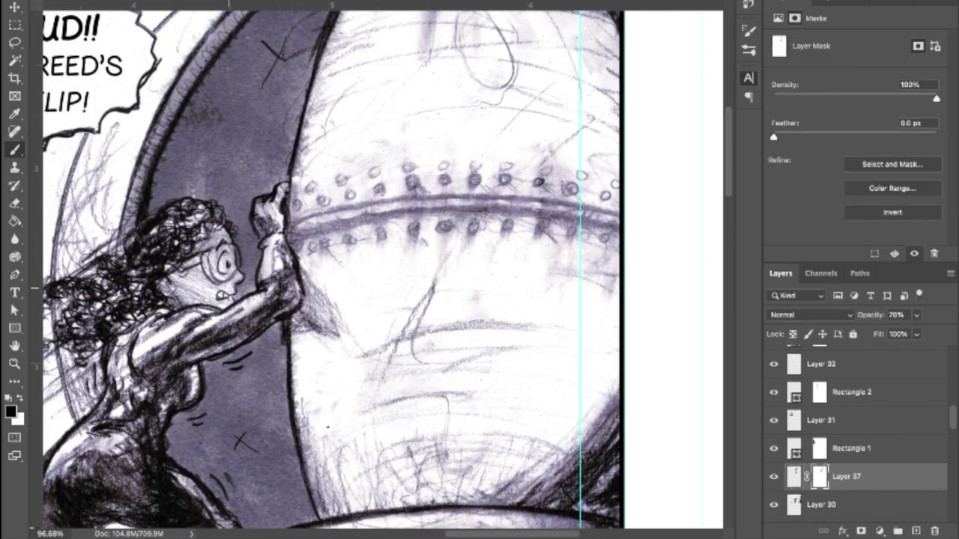
Clean up stray pencil marks around the climbing figure with a white brush on Layer 30
scroll(382, 304, "down", 4)
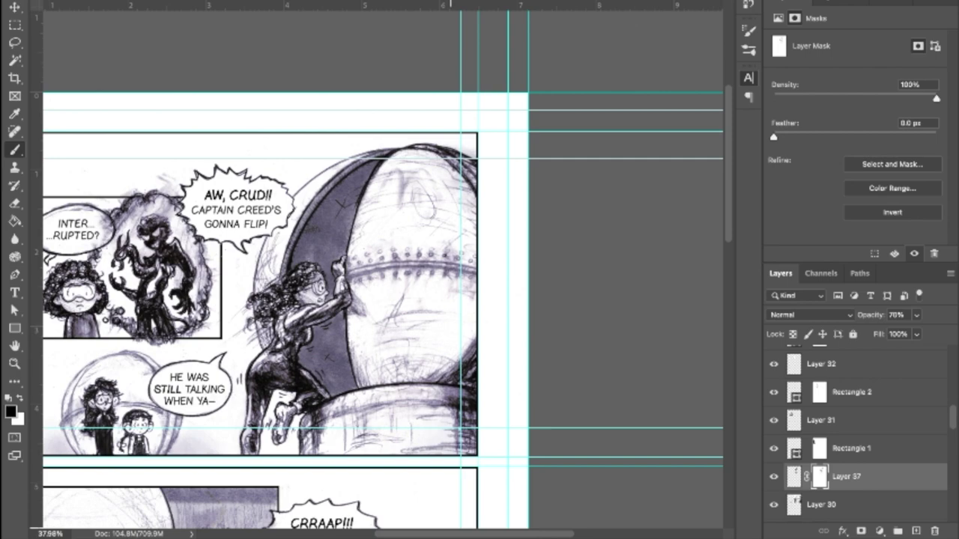
scroll(325, 176, "down", 2)
key("alt+bracketleft")
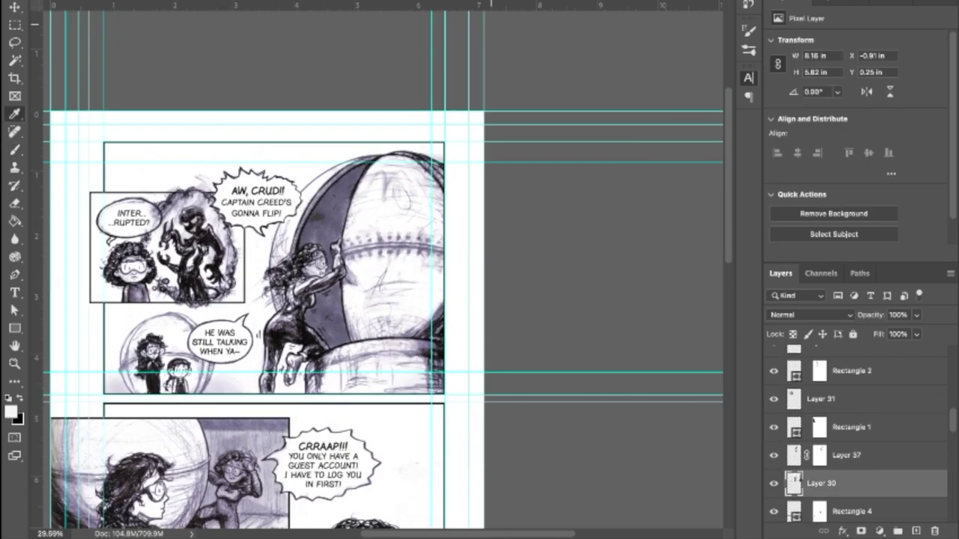
key("b")
scroll(381, 272, "up", 1)
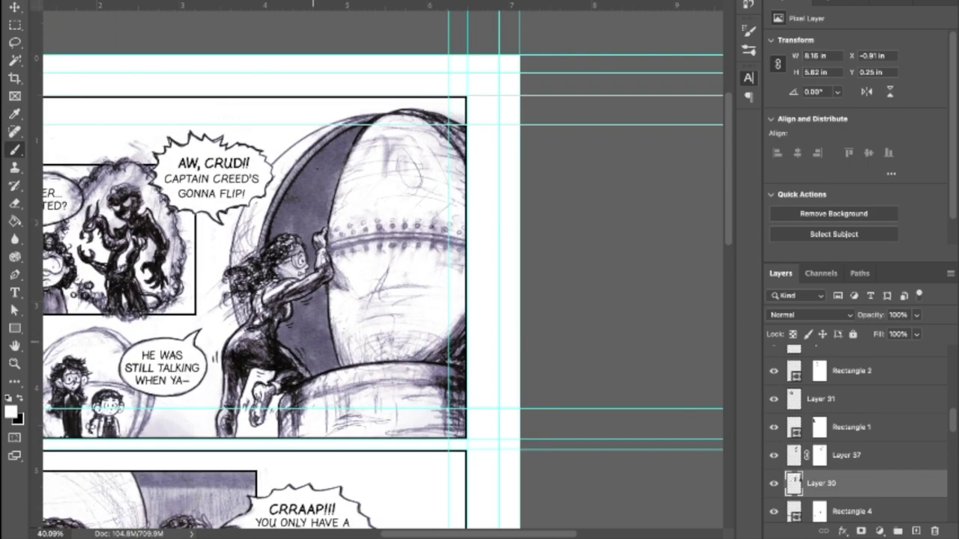
scroll(247, 424, "up", 2)
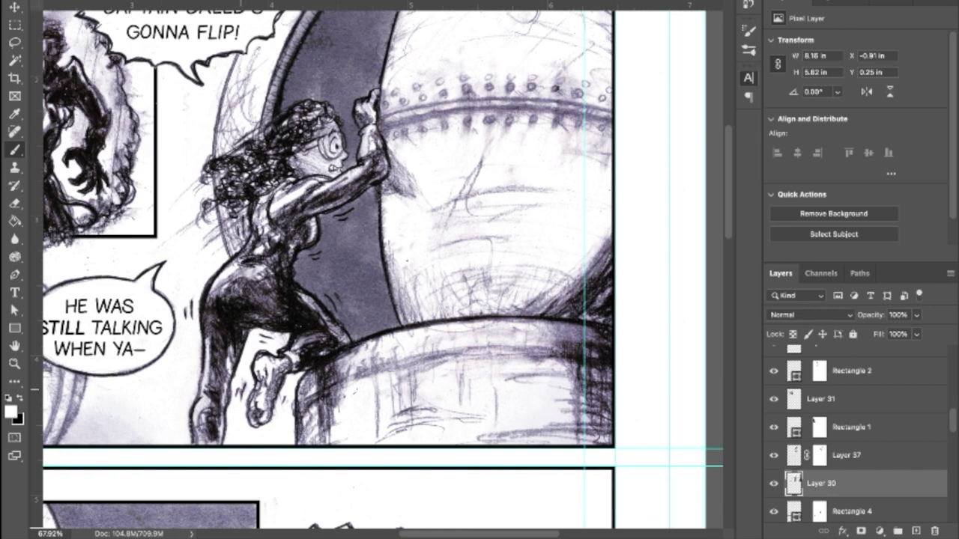
scroll(382, 274, "down", 1)
scroll(381, 271, "down", 1)
scroll(381, 272, "up", 2)
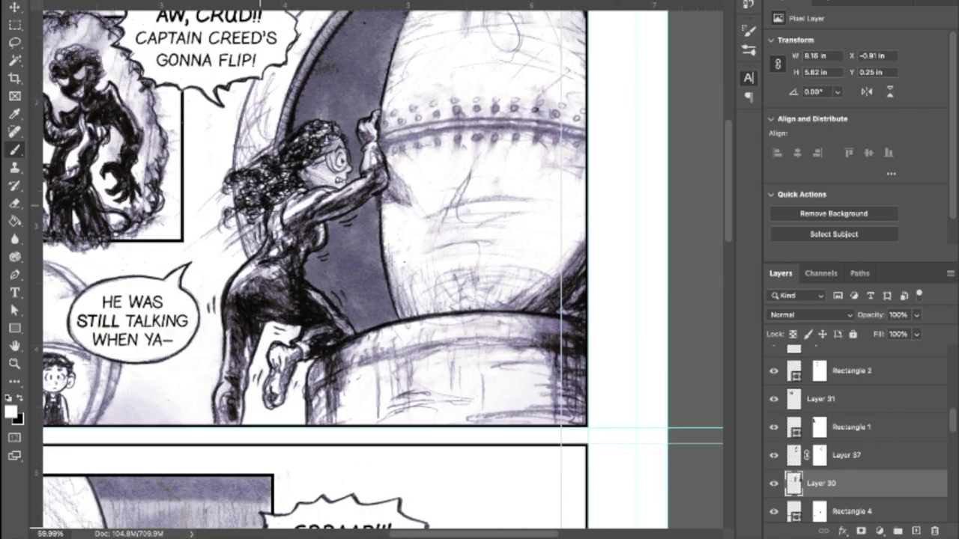
scroll(383, 270, "down", 1)
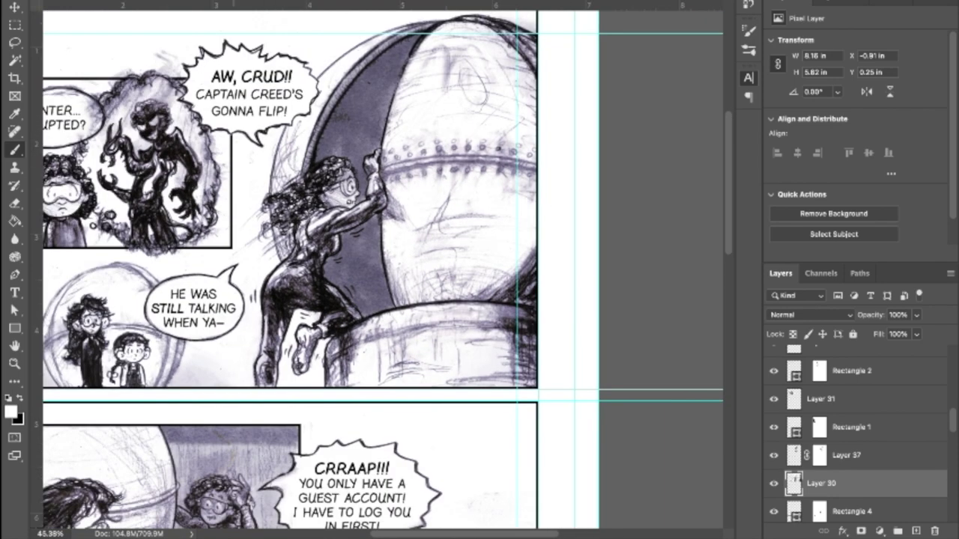
Retouch the goggled curly-haired child and the shadowy monster's thought cloud with the brush on Layer 31
scroll(352, 112, "down", 2)
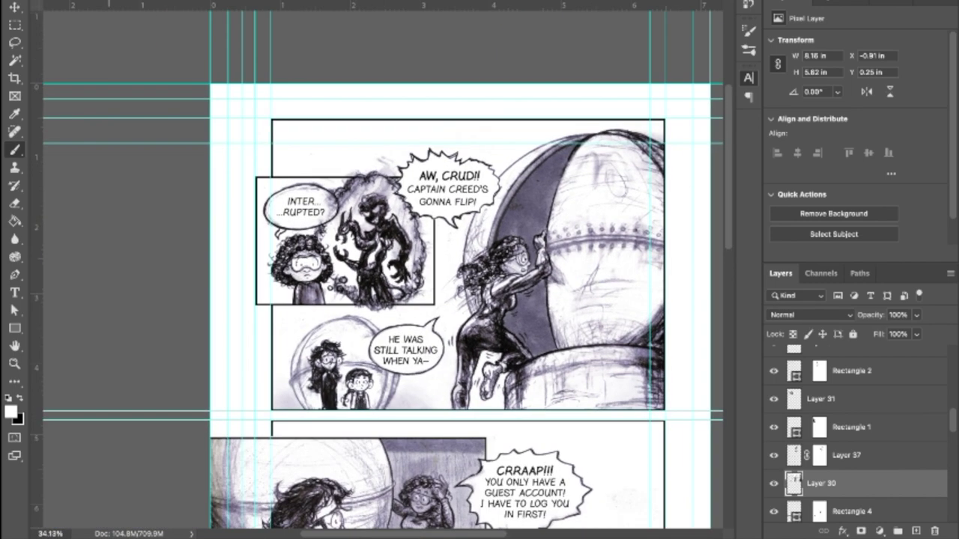
left_click(385, 165, "ctrl")
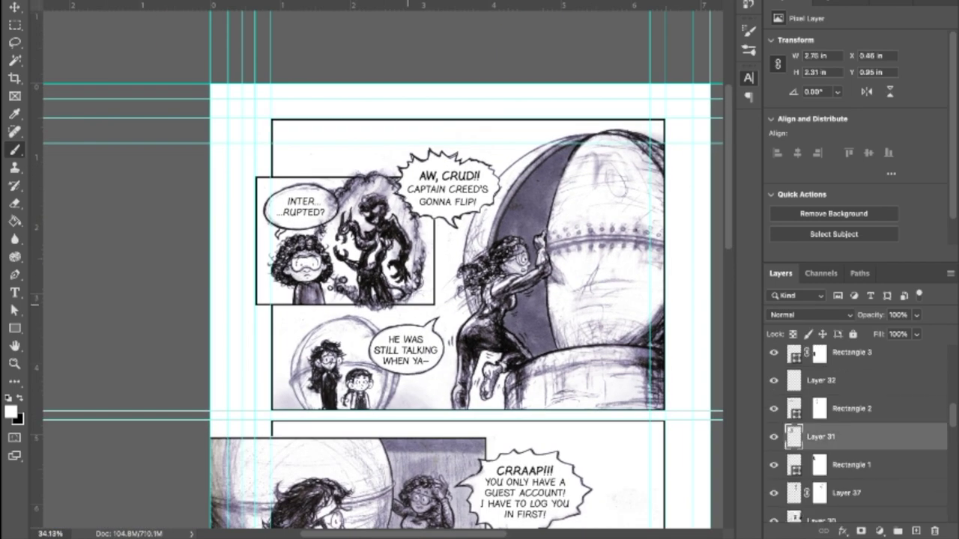
scroll(318, 269, "up", 3)
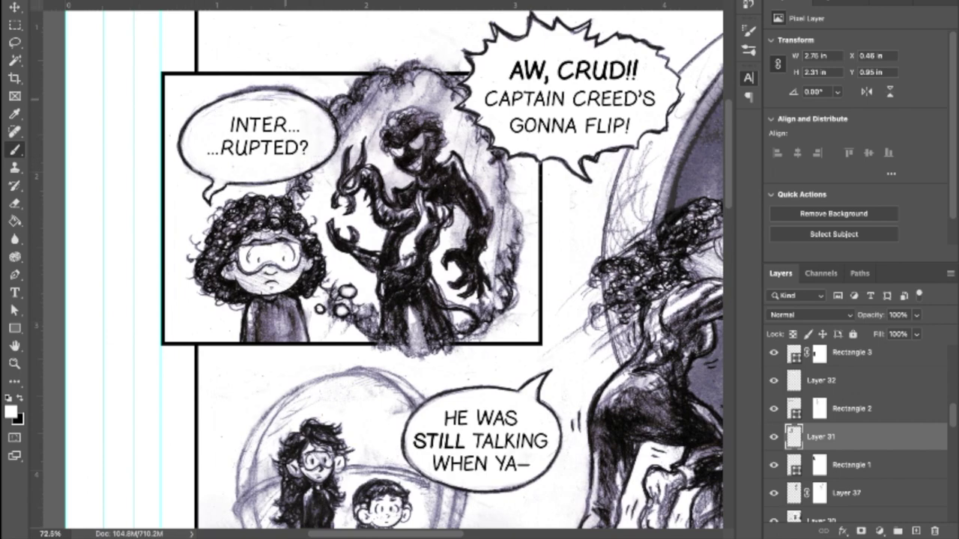
scroll(385, 264, "up", 1)
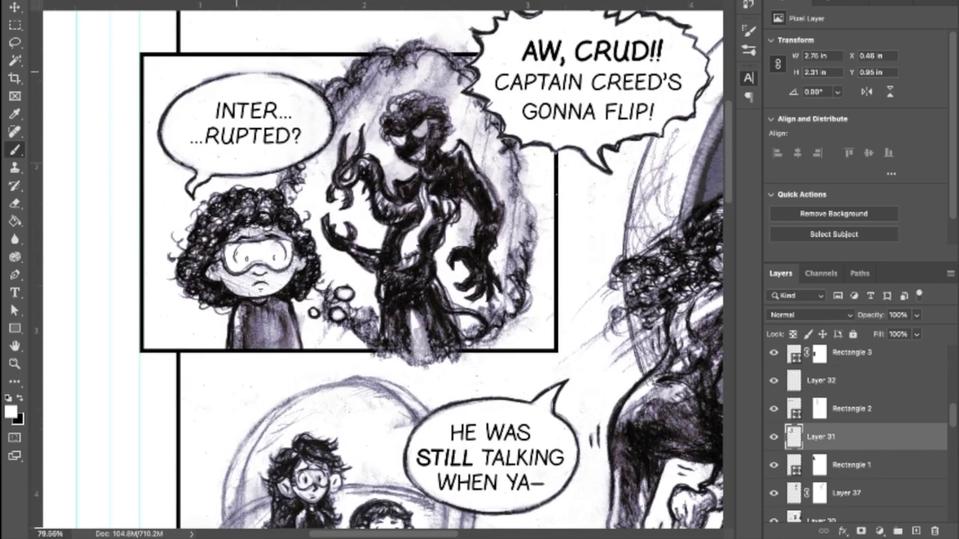
key("x")
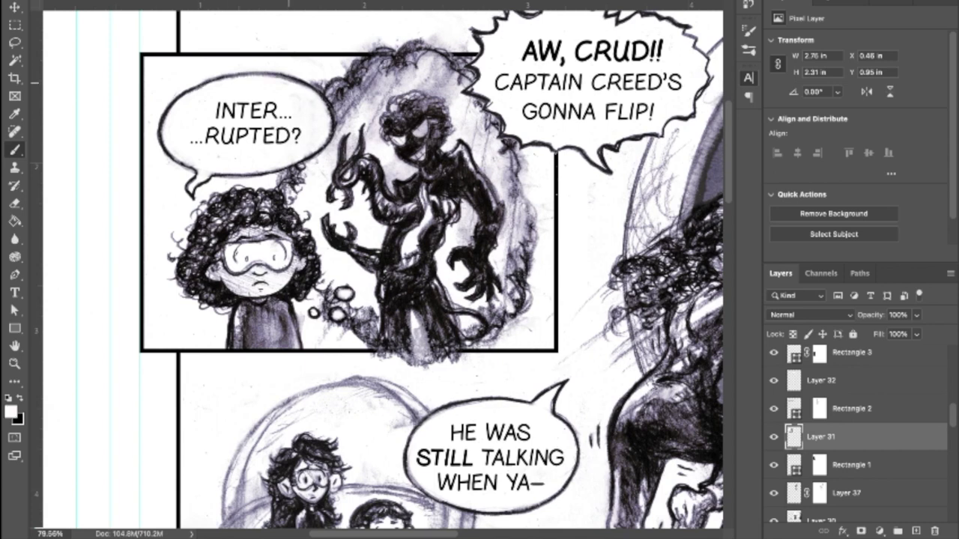
scroll(308, 93, "up", 1)
key("x")
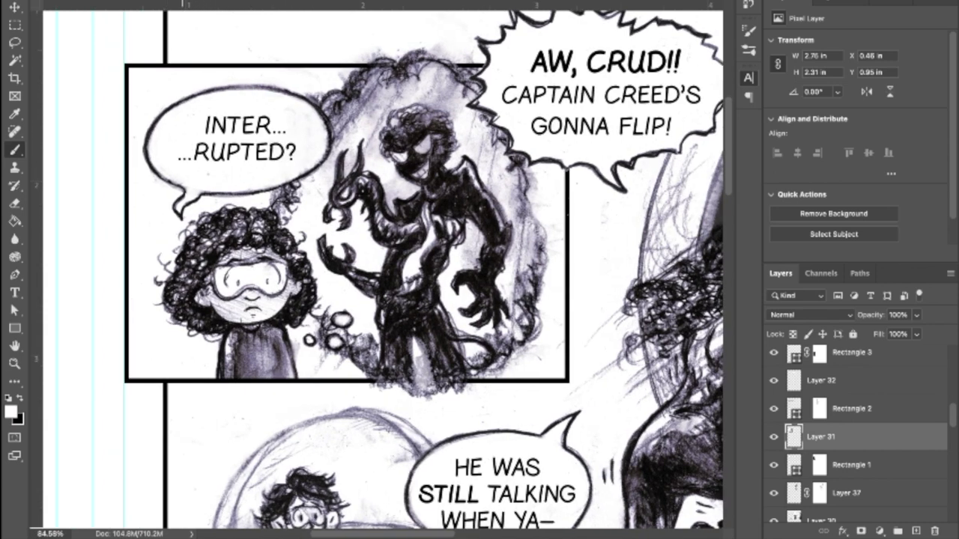
scroll(375, 270, "down", 3)
scroll(375, 270, "up", 3)
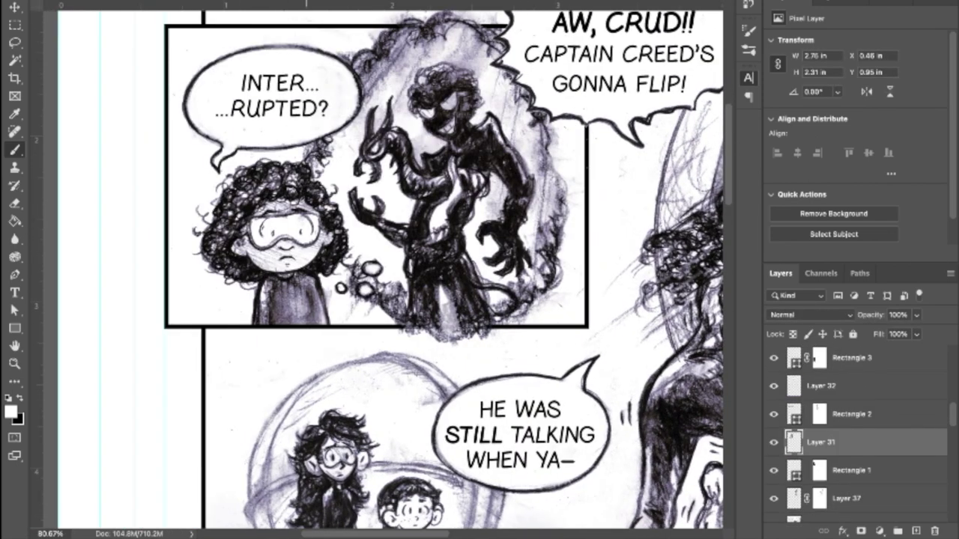
scroll(383, 275, "up", 3)
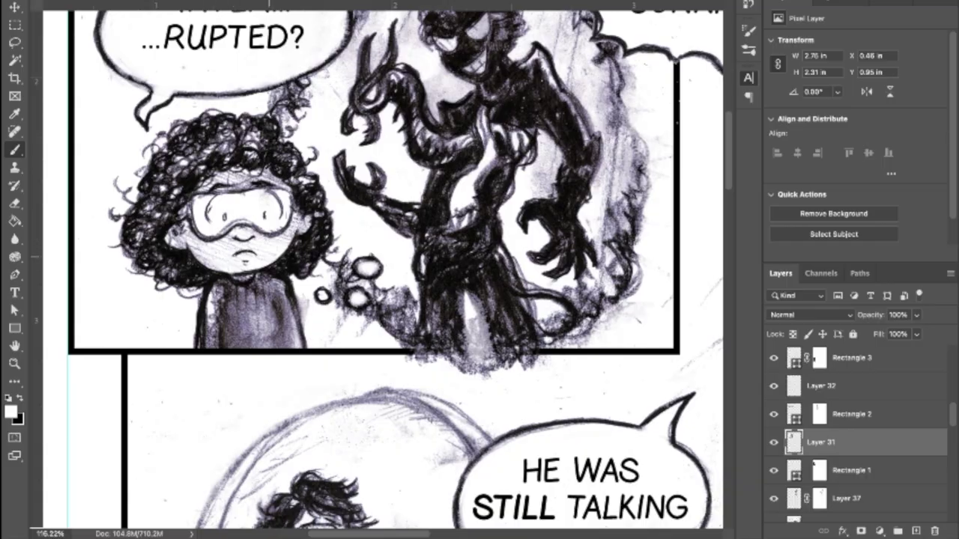